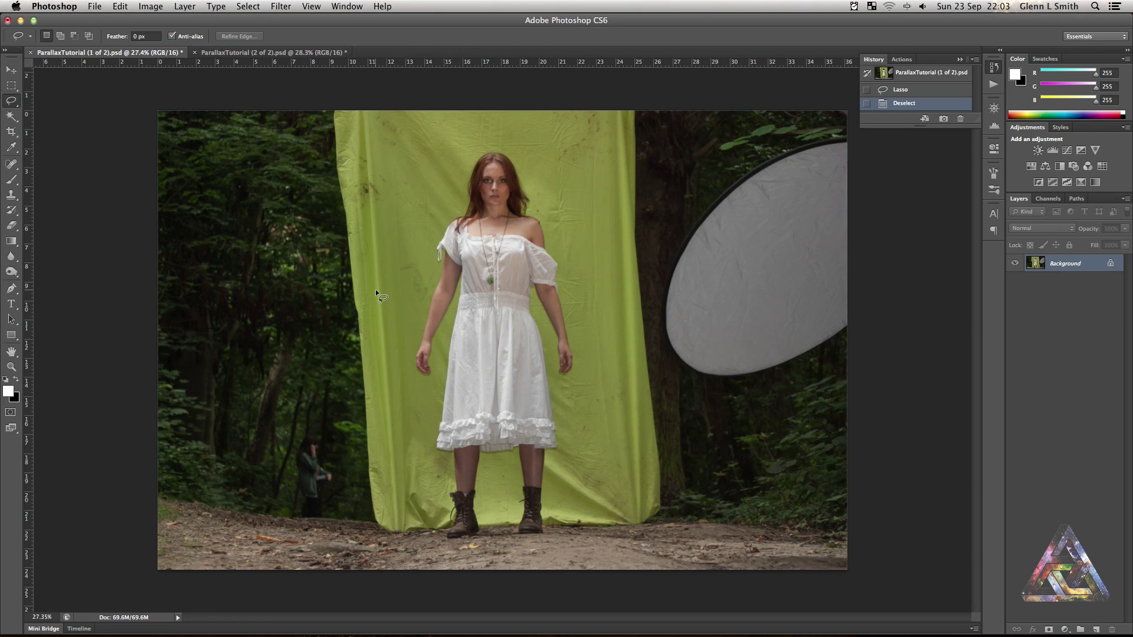
- Compare the photo of the woman before the green backdrop with the empty forest photo in the other open document
{"action": "left_click", "coordinate": [271, 53]}
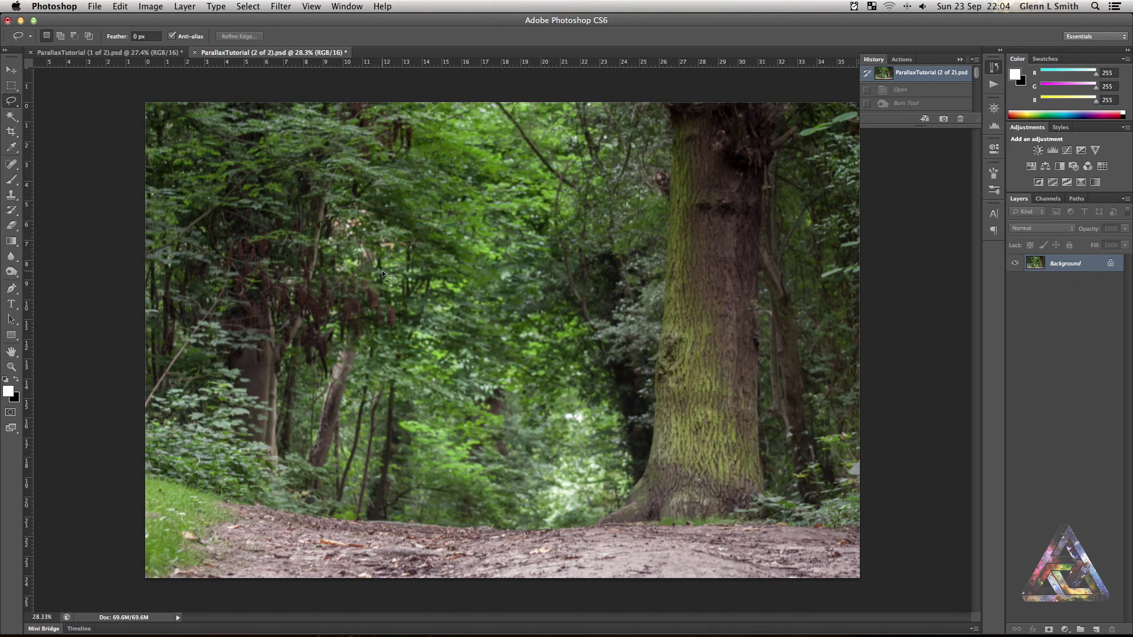
{"action": "left_click", "coordinate": [164, 54]}
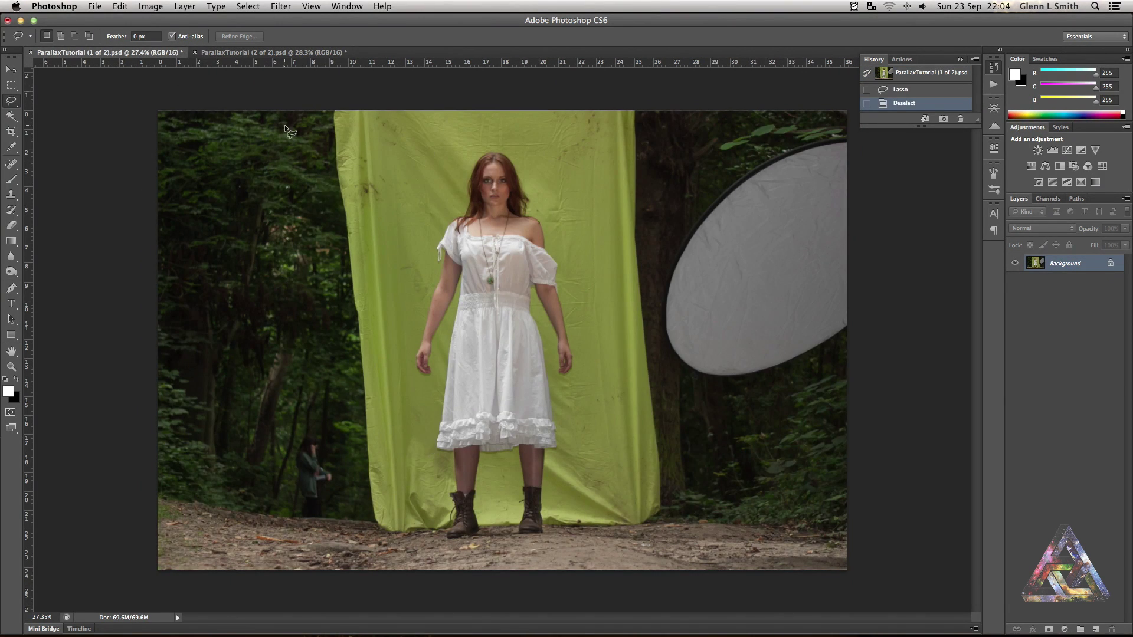
{"action": "left_click", "coordinate": [236, 53]}
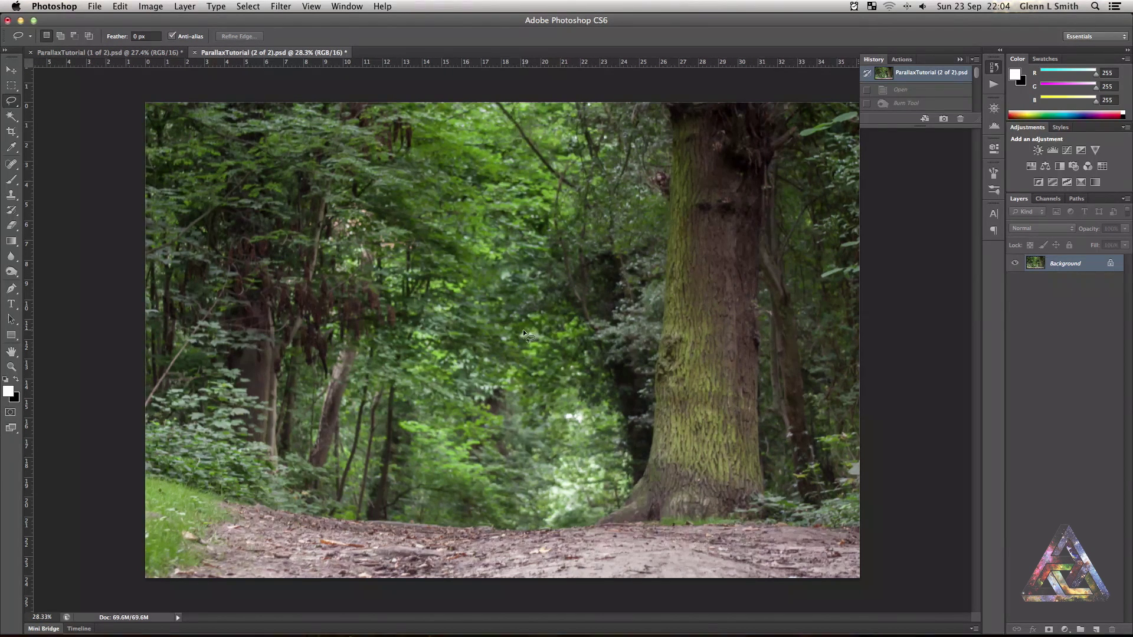
{"action": "left_click", "coordinate": [130, 53]}
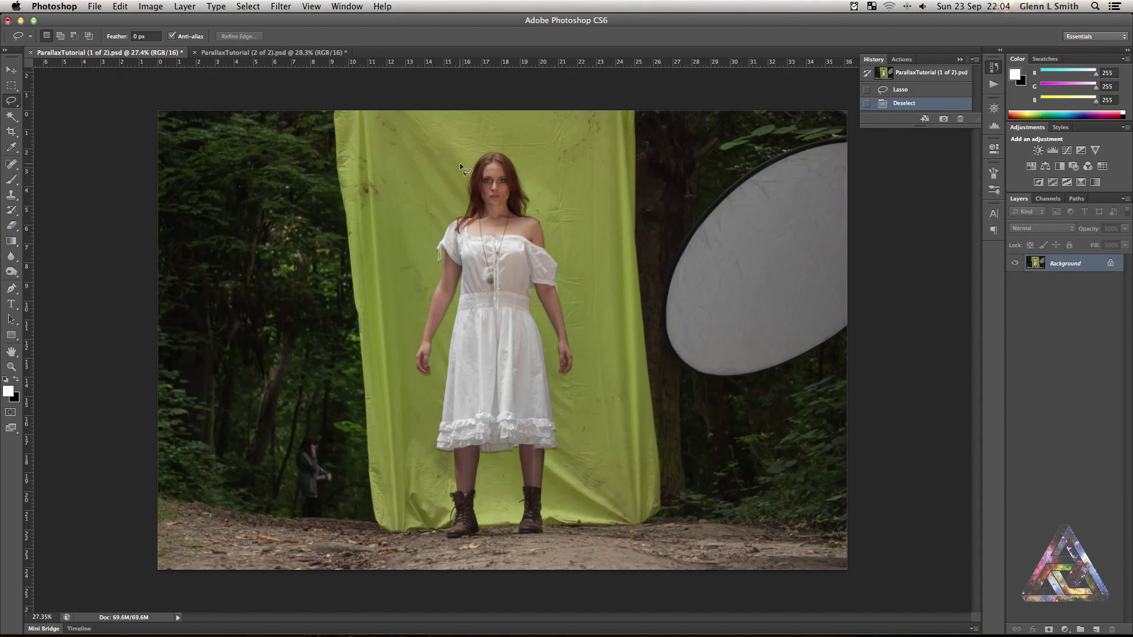
{"action": "left_click_drag", "start_coordinate": [465, 148], "coordinate": [417, 252]}
{"action": "key", "text": "super+d"}
{"action": "left_click", "coordinate": [11, 85]}
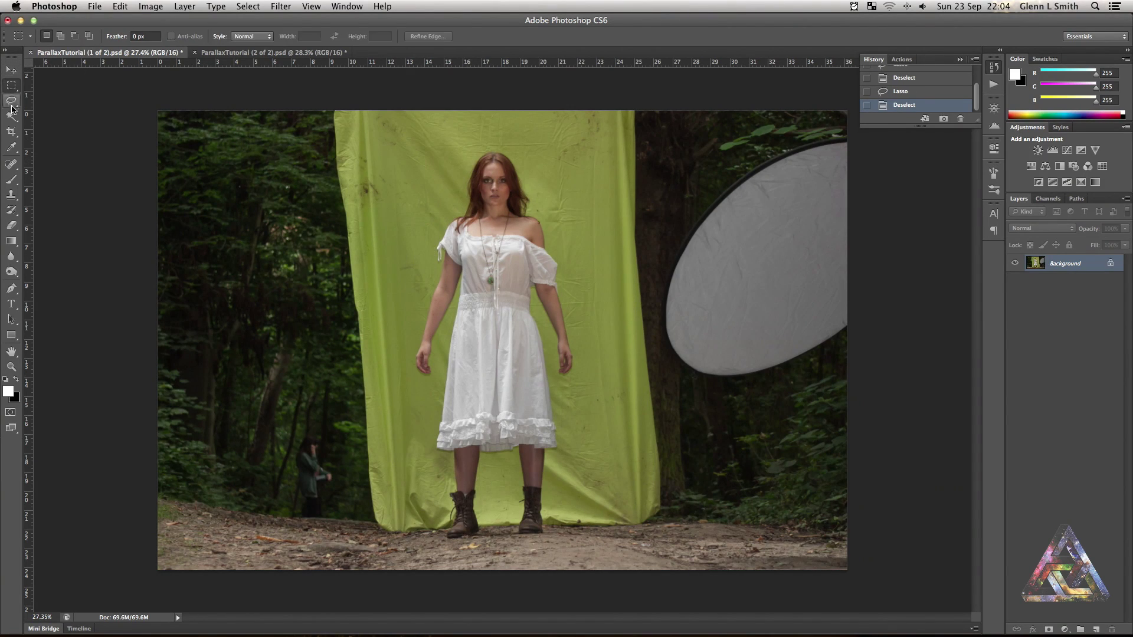
- Draw a loose Lasso selection around the woman, keeping a margin of green backdrop, and invert the selection
{"action": "left_click", "coordinate": [12, 102]}
{"action": "left_click", "coordinate": [13, 102]}
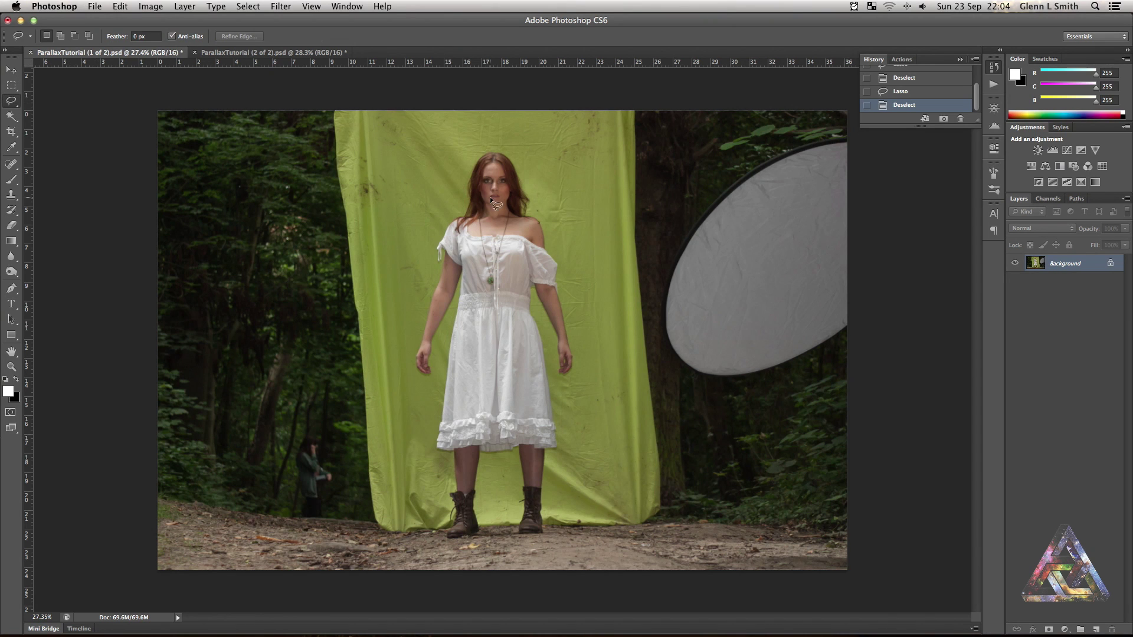
{"action": "mouse_move", "coordinate": [472, 139]}
{"action": "left_mouse_down"}
{"action": "mouse_move", "coordinate": [412, 299]}
{"action": "mouse_move", "coordinate": [402, 390]}
{"action": "mouse_move", "coordinate": [416, 416]}
{"action": "mouse_move", "coordinate": [433, 545]}
{"action": "mouse_move", "coordinate": [556, 538]}
{"action": "mouse_move", "coordinate": [572, 272]}
{"action": "mouse_move", "coordinate": [545, 188]}
{"action": "mouse_move", "coordinate": [472, 139]}
{"action": "left_mouse_up"}
{"action": "right_click", "coordinate": [508, 324]}
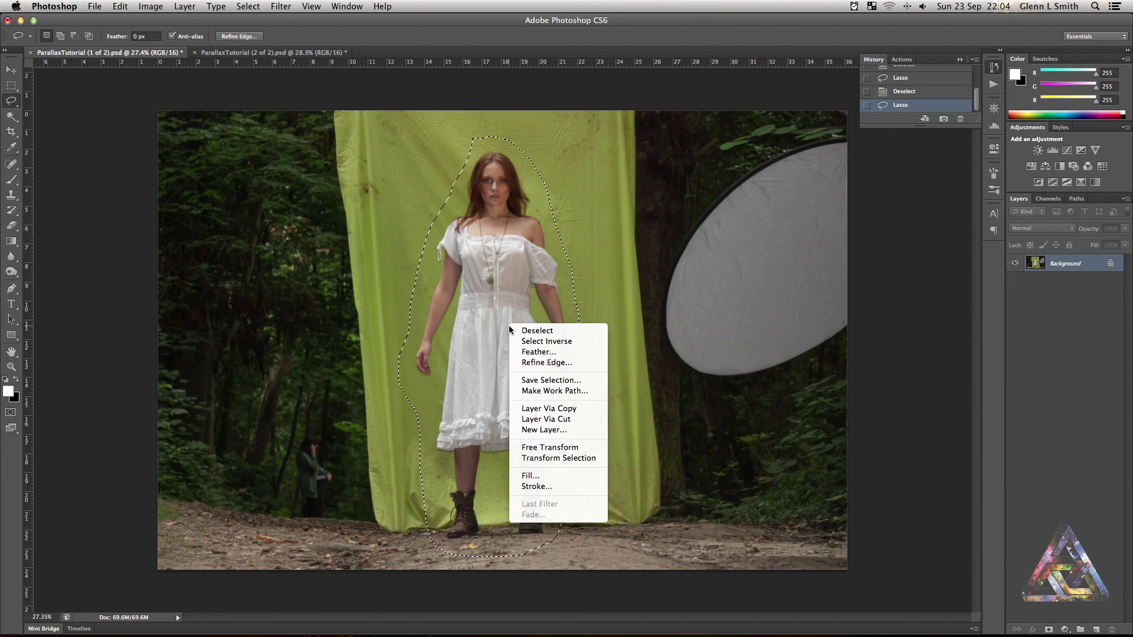
{"action": "left_click", "coordinate": [528, 341]}
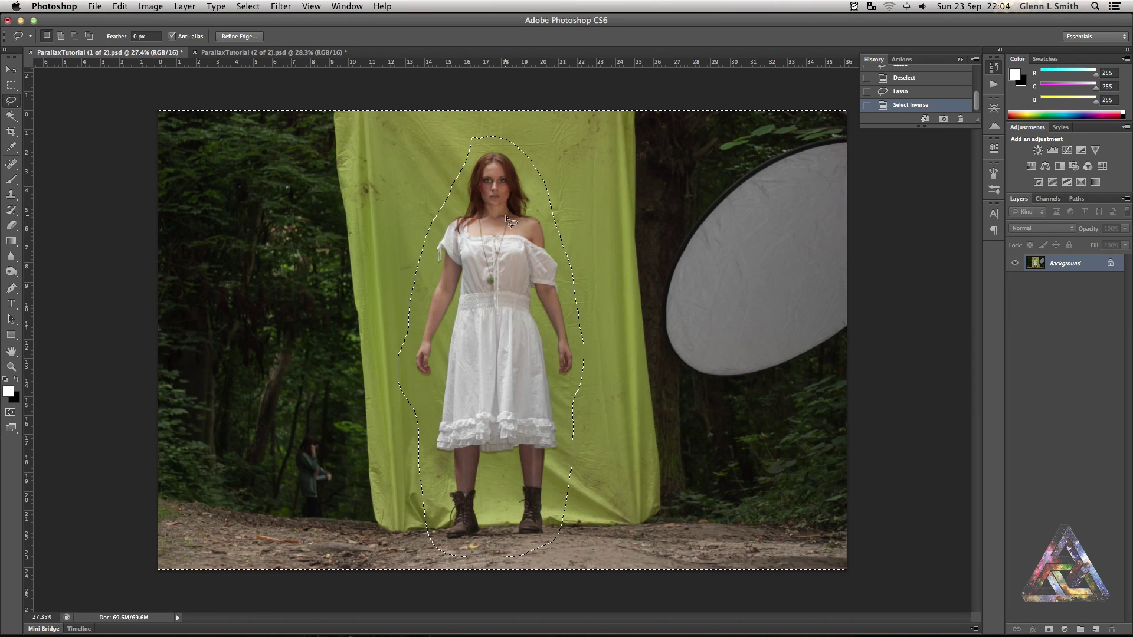
- Unlock the background layer, delete everything outside the woman's outline and clear the selection
{"action": "left_click_drag", "start_coordinate": [1110, 263], "coordinate": [1114, 630]}
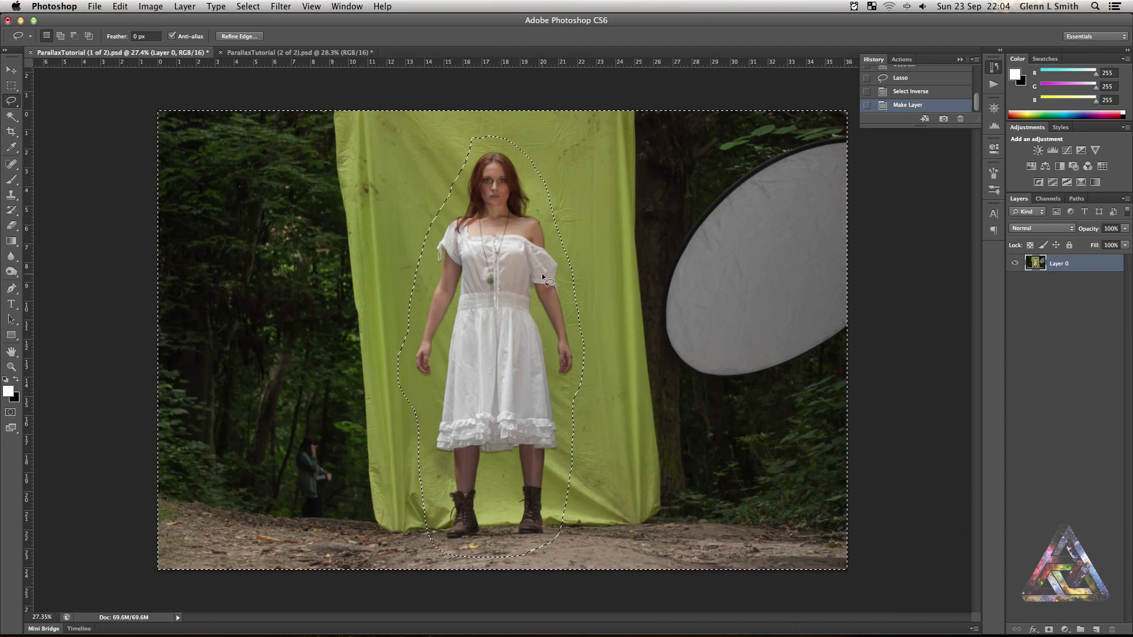
{"action": "key", "text": "Delete"}
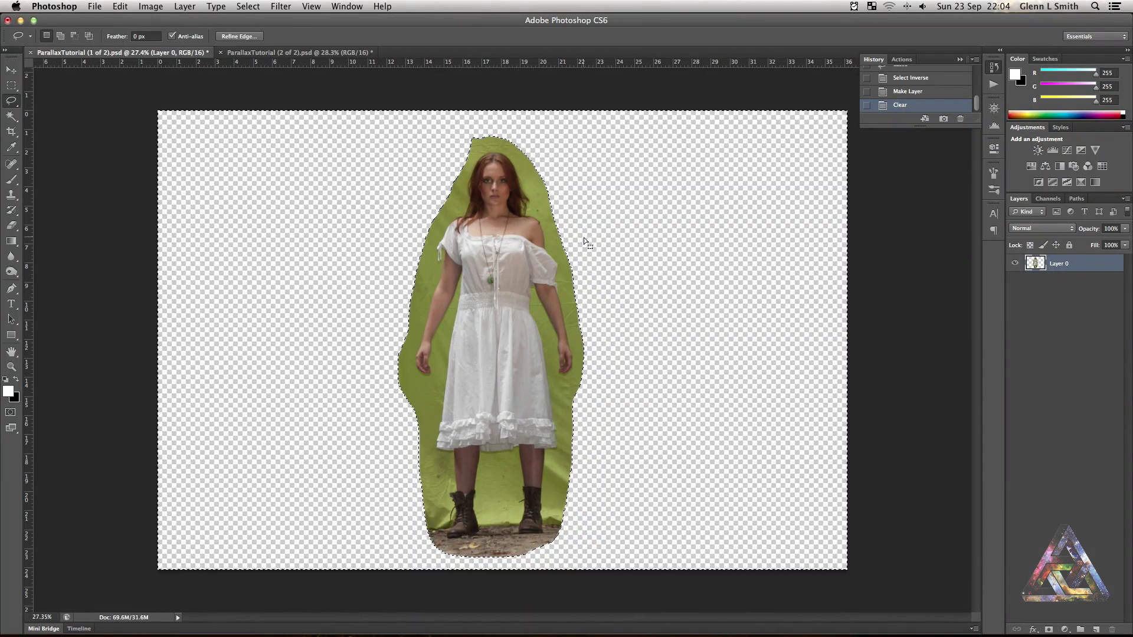
{"action": "key", "text": "super+d"}
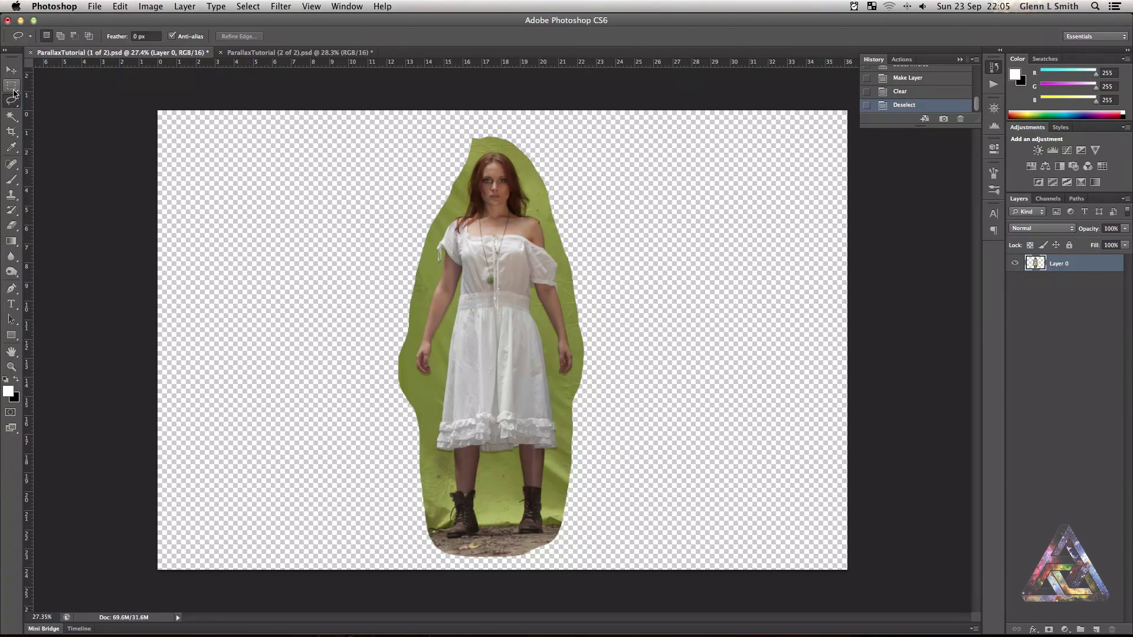
- Start a Color Range selection and sample the green backdrop around the woman
{"action": "left_click", "coordinate": [279, 8]}
{"action": "mouse_move", "coordinate": [256, 8]}
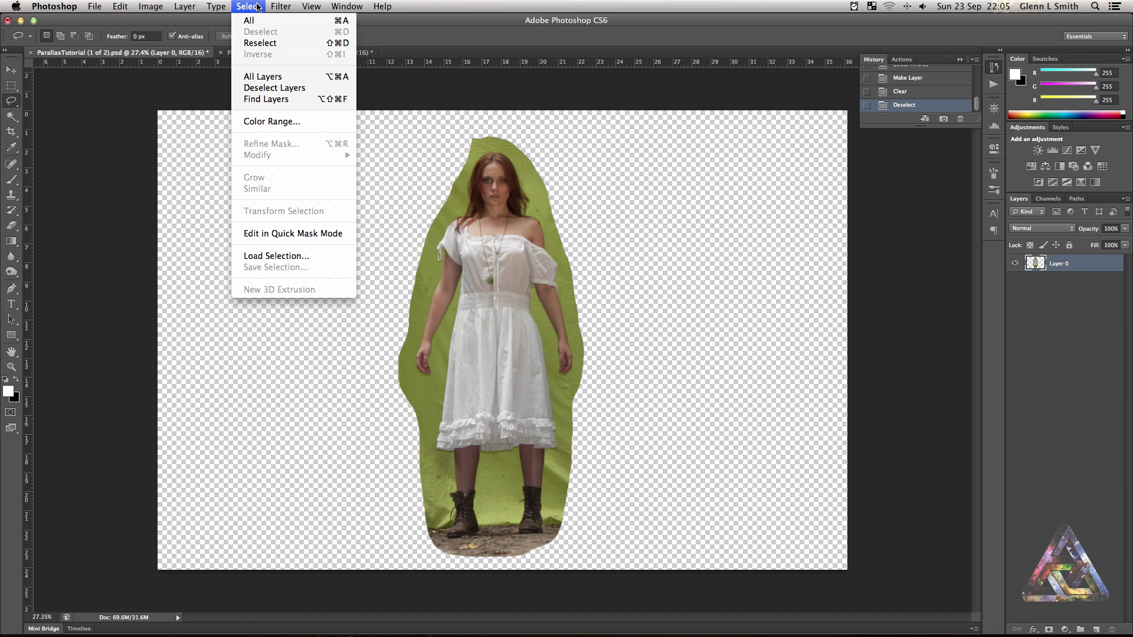
{"action": "left_click", "coordinate": [271, 121]}
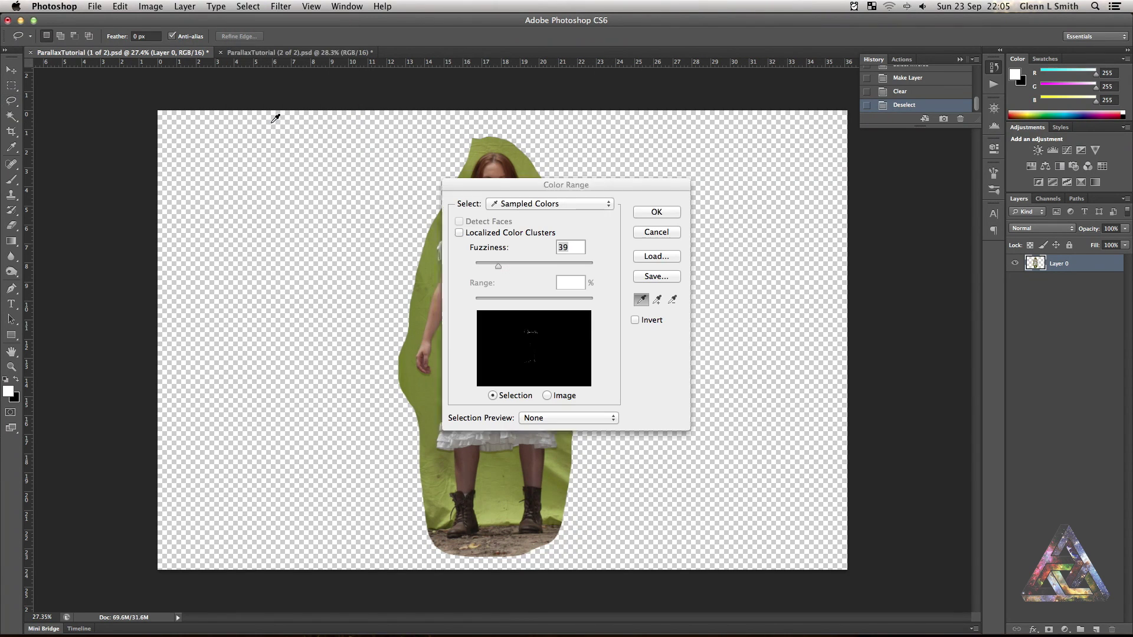
{"action": "left_click_drag", "start_coordinate": [509, 185], "coordinate": [679, 146]}
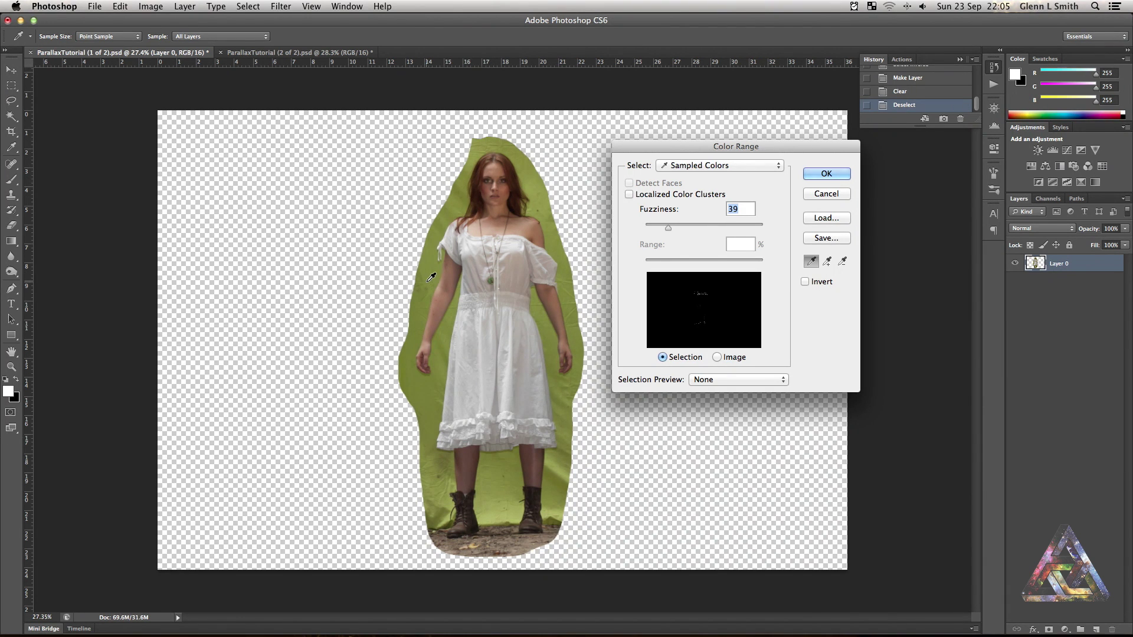
{"action": "left_click", "coordinate": [538, 181]}
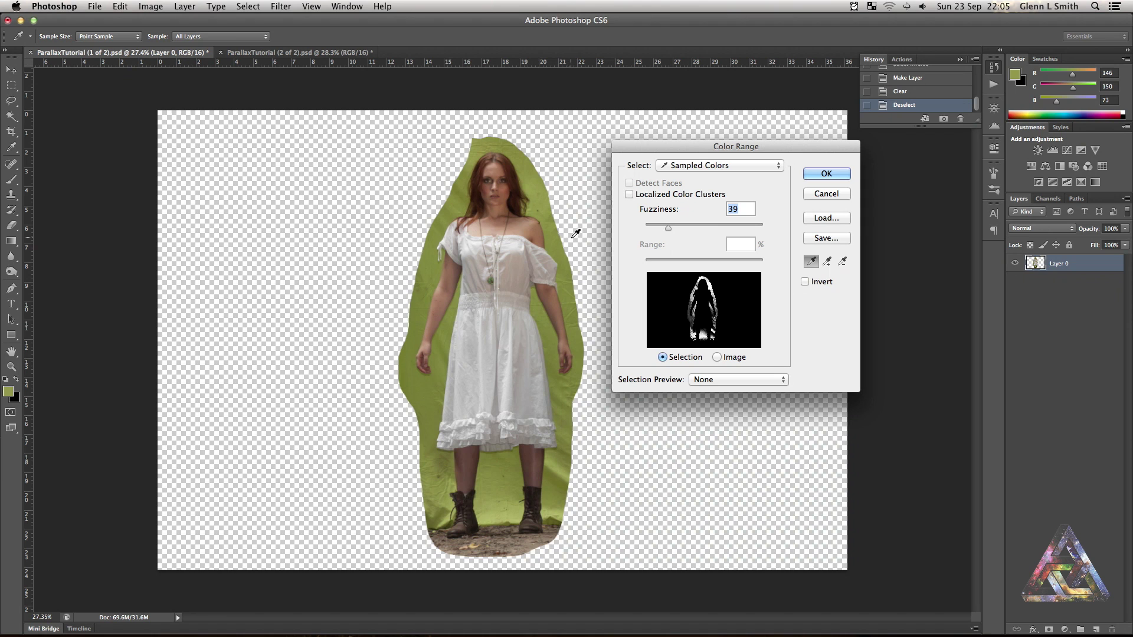
{"action": "left_click", "coordinate": [433, 284]}
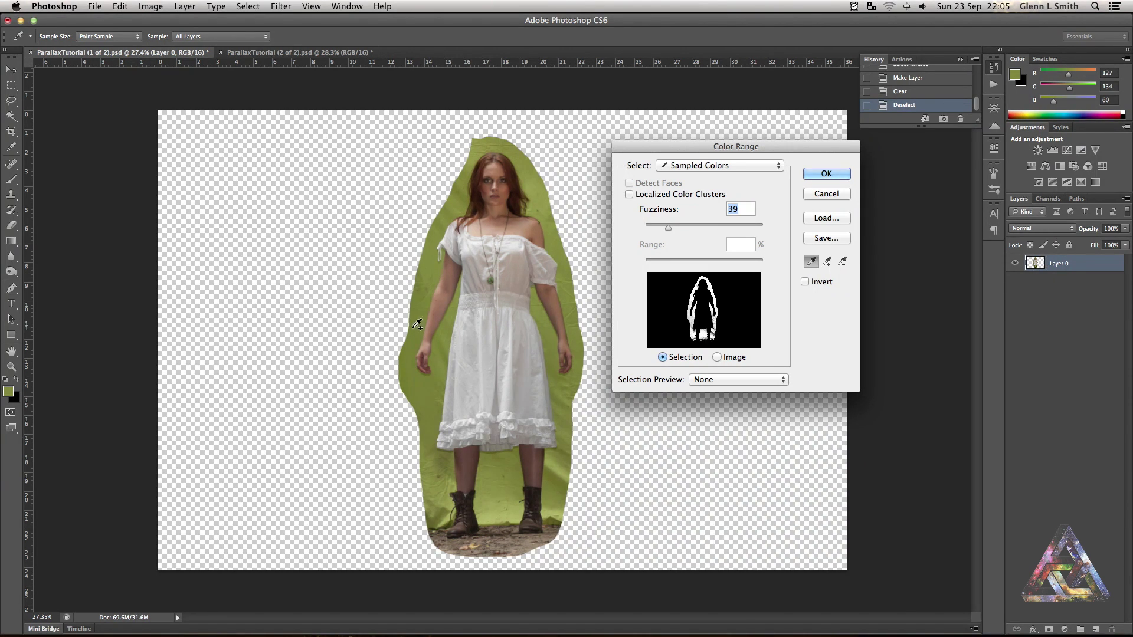
{"action": "left_click", "coordinate": [415, 354]}
- Set the selection preview to Grayscale, resample the backdrop beside her leg and set Fuzziness to 37
{"action": "left_click", "coordinate": [705, 381]}
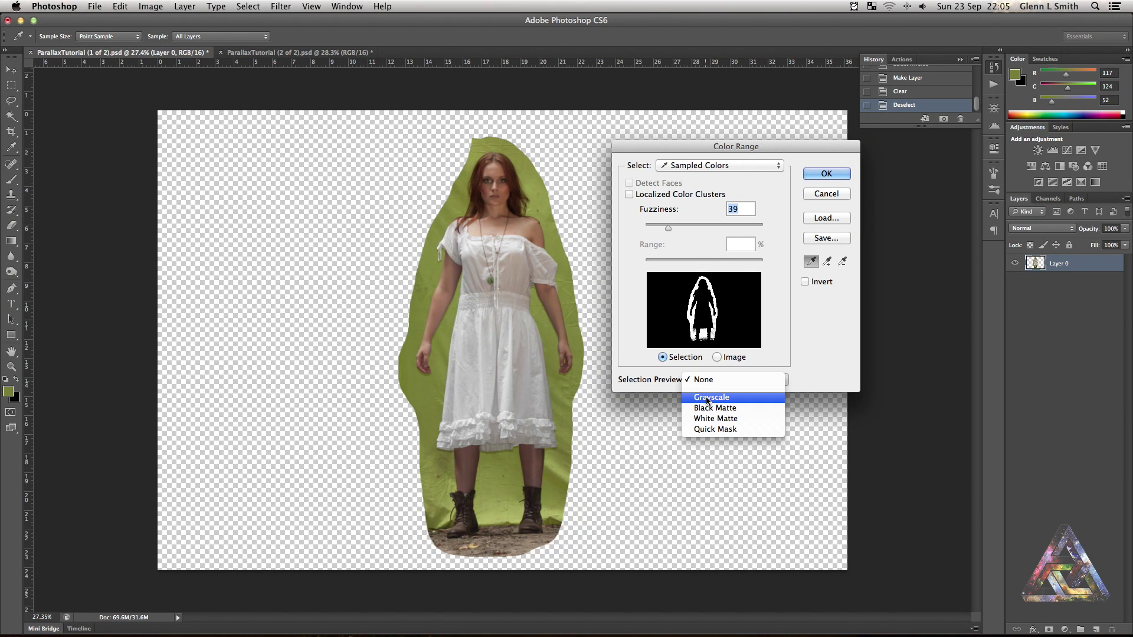
{"action": "left_click", "coordinate": [708, 399]}
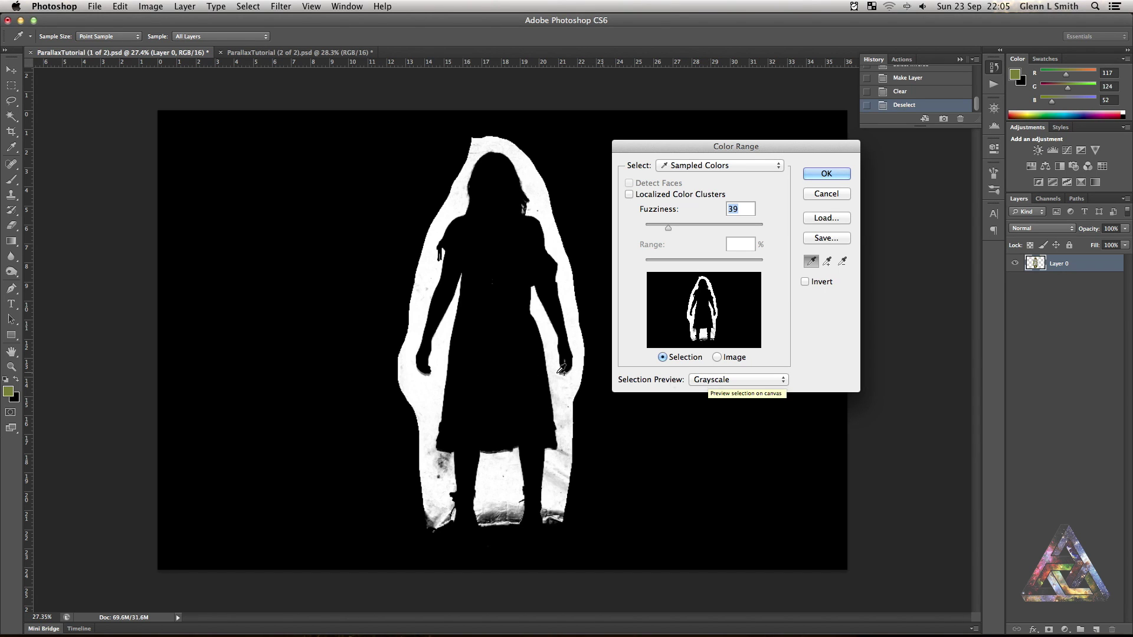
{"action": "left_click", "coordinate": [442, 460]}
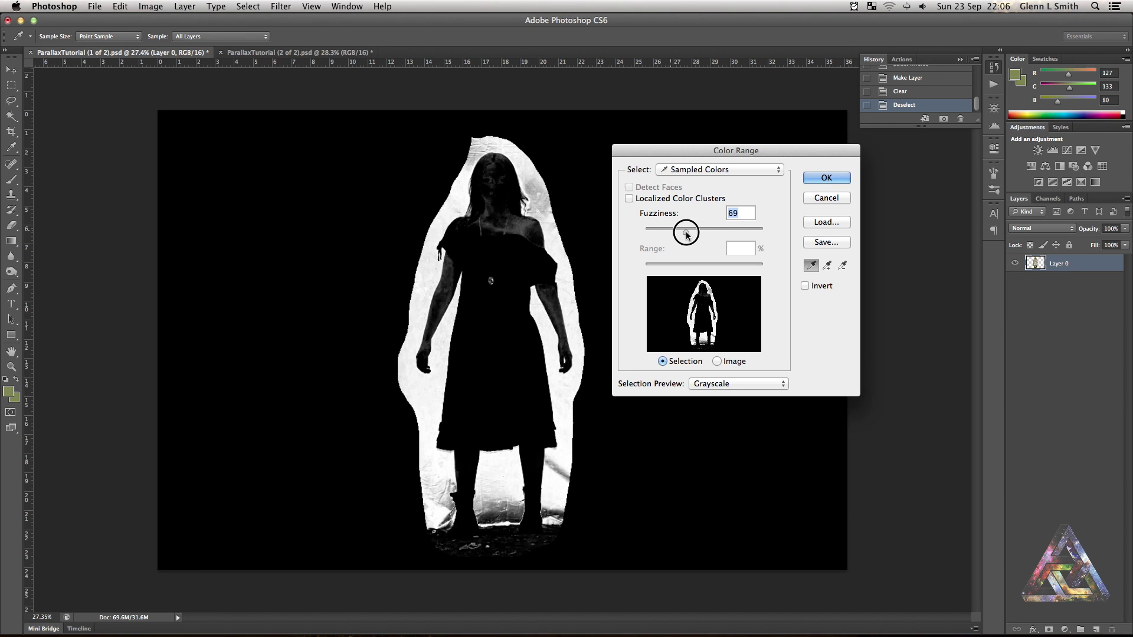
{"action": "mouse_move", "coordinate": [678, 229]}
{"action": "left_mouse_down"}
{"action": "mouse_move", "coordinate": [658, 233]}
{"action": "mouse_move", "coordinate": [735, 239]}
{"action": "mouse_move", "coordinate": [651, 238]}
{"action": "mouse_move", "coordinate": [667, 235]}
{"action": "left_mouse_up"}
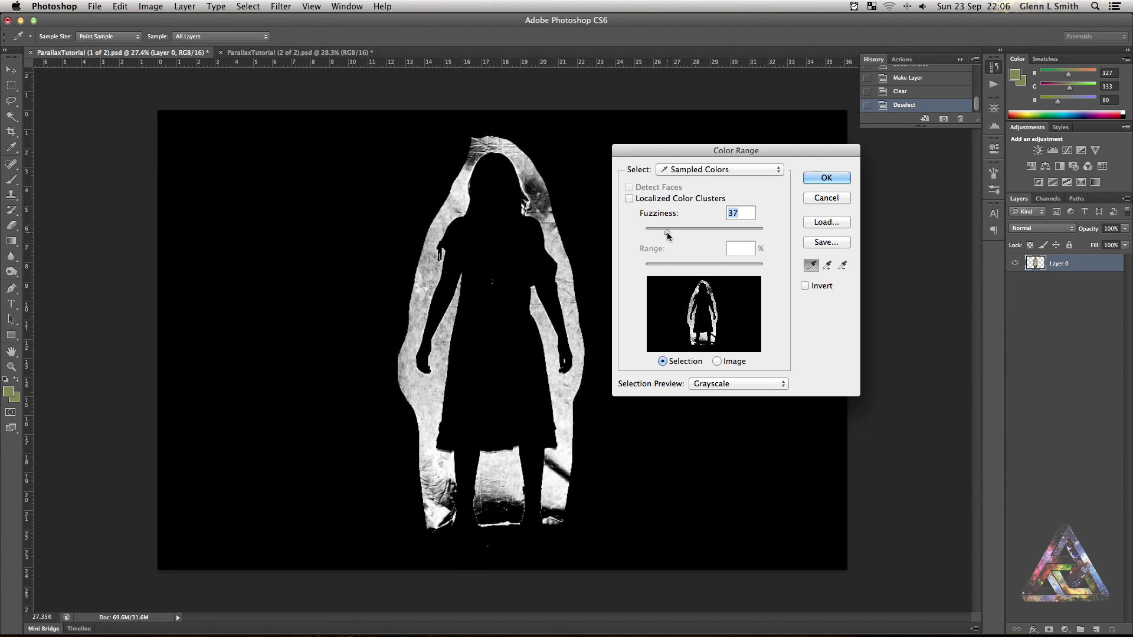
- Add further green shades near the hair and between the legs to the color range and apply the selection
{"action": "left_click", "coordinate": [548, 200], "text": "shift"}
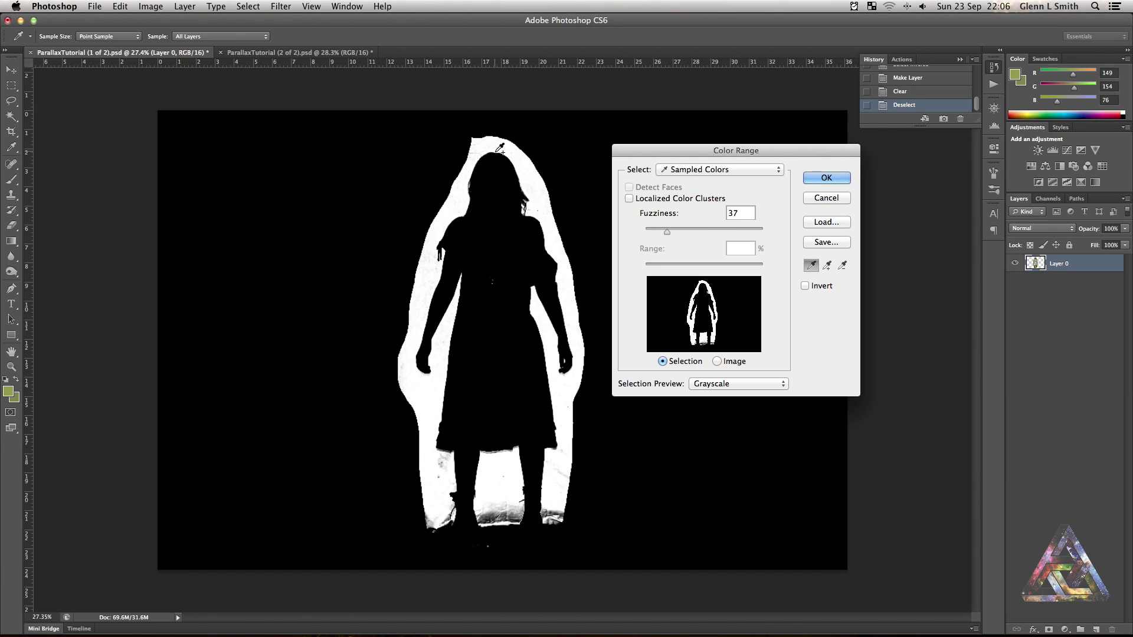
{"action": "left_click", "coordinate": [531, 210], "text": "shift"}
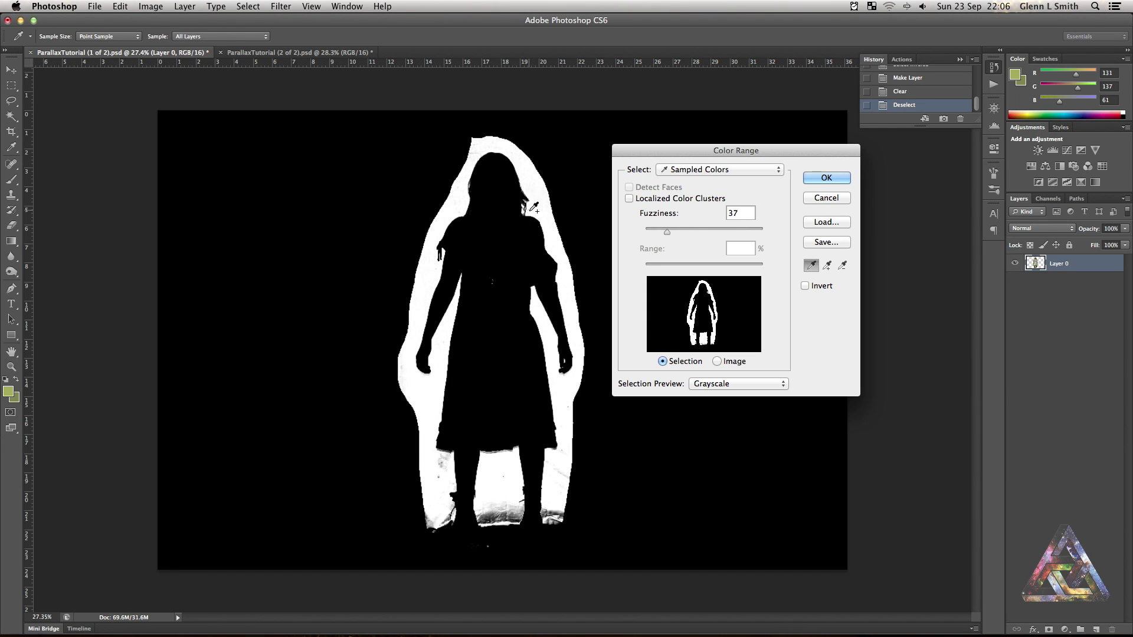
{"action": "left_click", "coordinate": [445, 460], "text": "shift"}
{"action": "left_click", "coordinate": [536, 507], "text": "shift"}
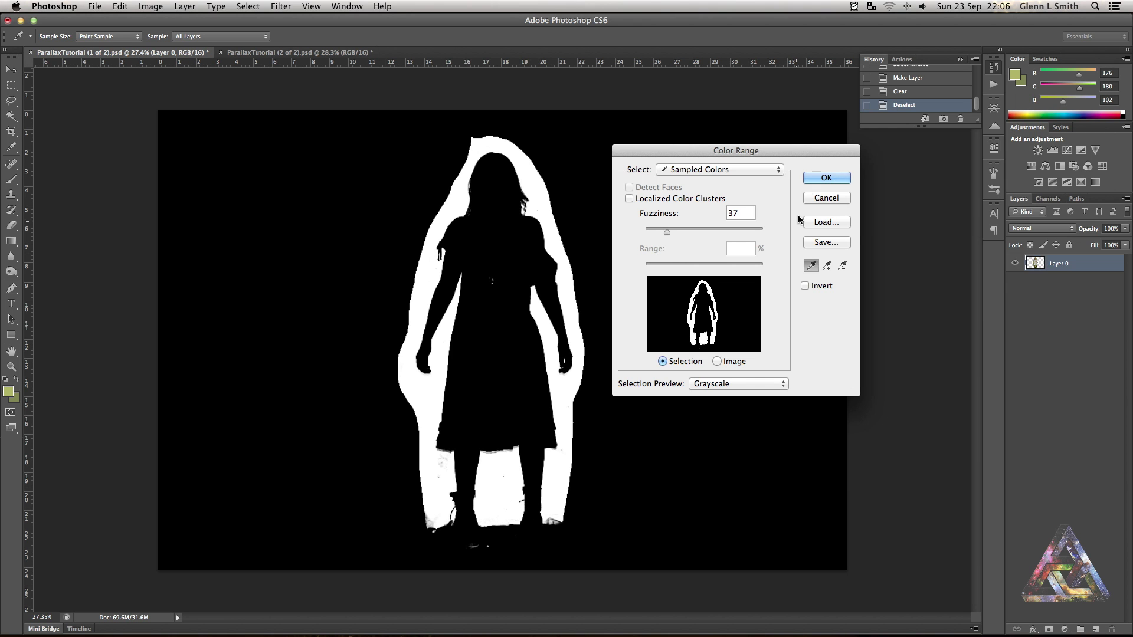
{"action": "left_click", "coordinate": [813, 179]}
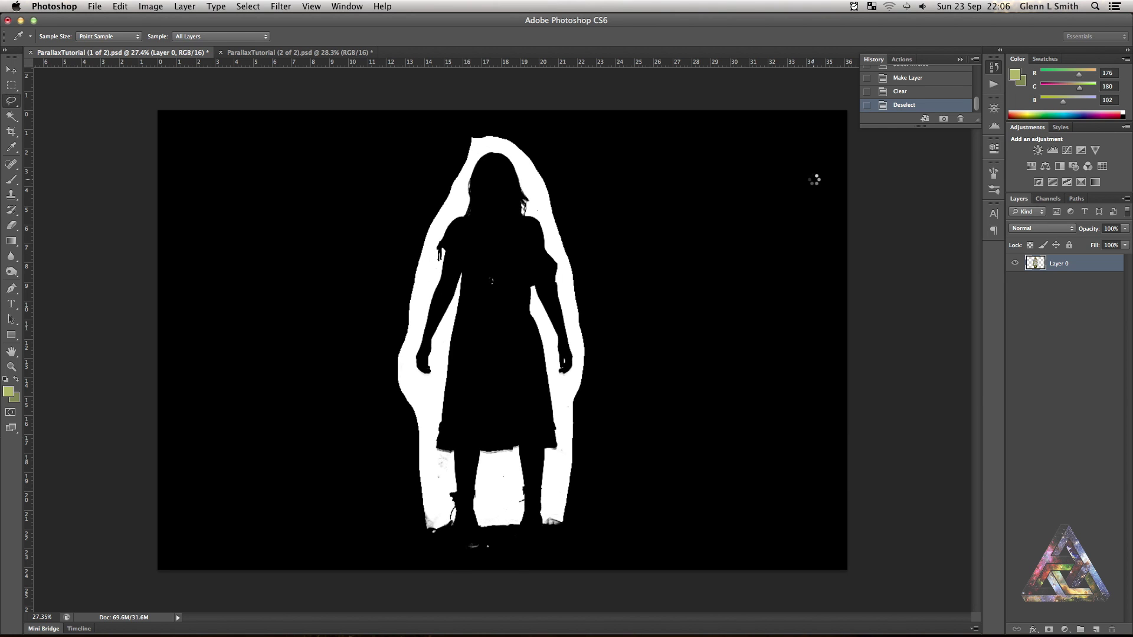
- Subtract the green necklace pendant from the selection with the Lasso tool
{"action": "key", "text": "l"}
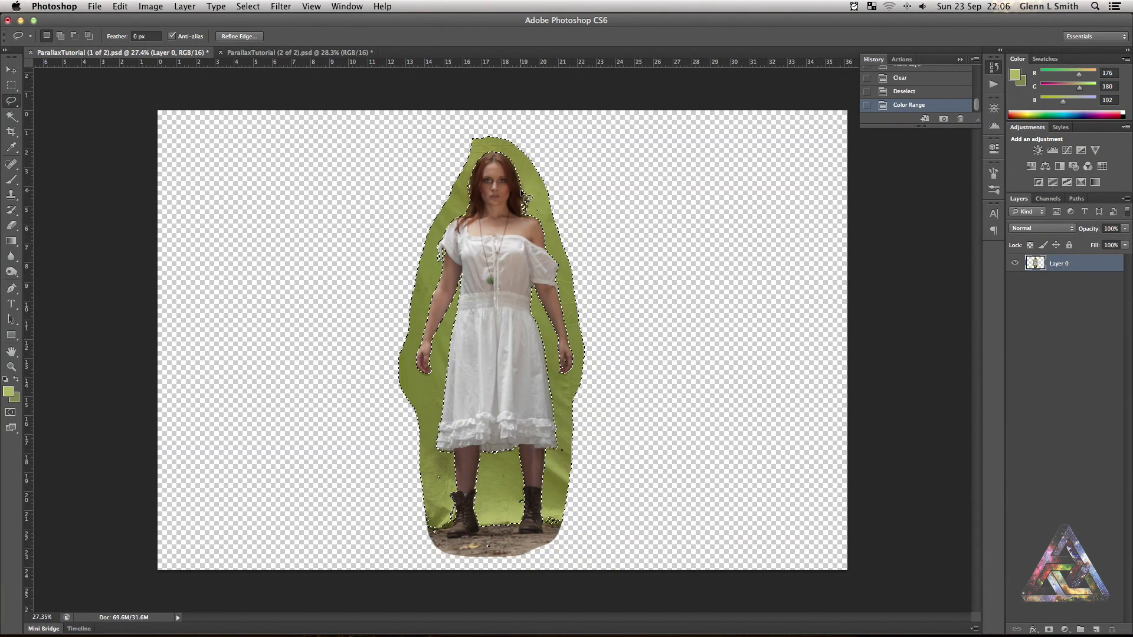
{"action": "scroll", "coordinate": [531, 207], "scroll_direction": "up", "scroll_amount": 3}
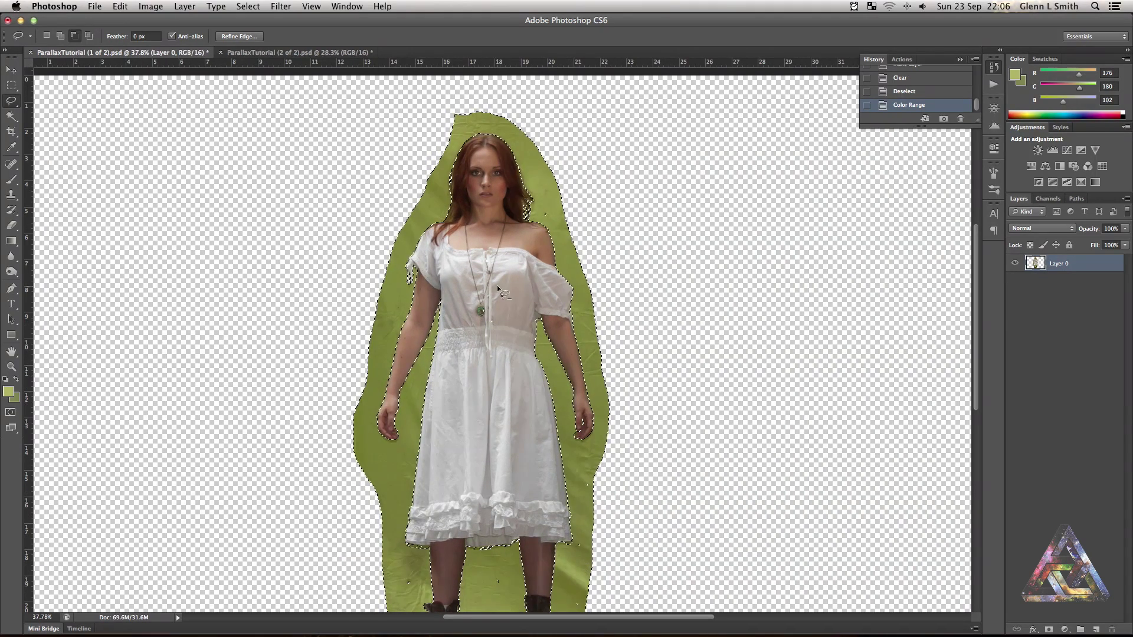
{"action": "scroll", "coordinate": [483, 315], "scroll_direction": "up", "scroll_amount": 6}
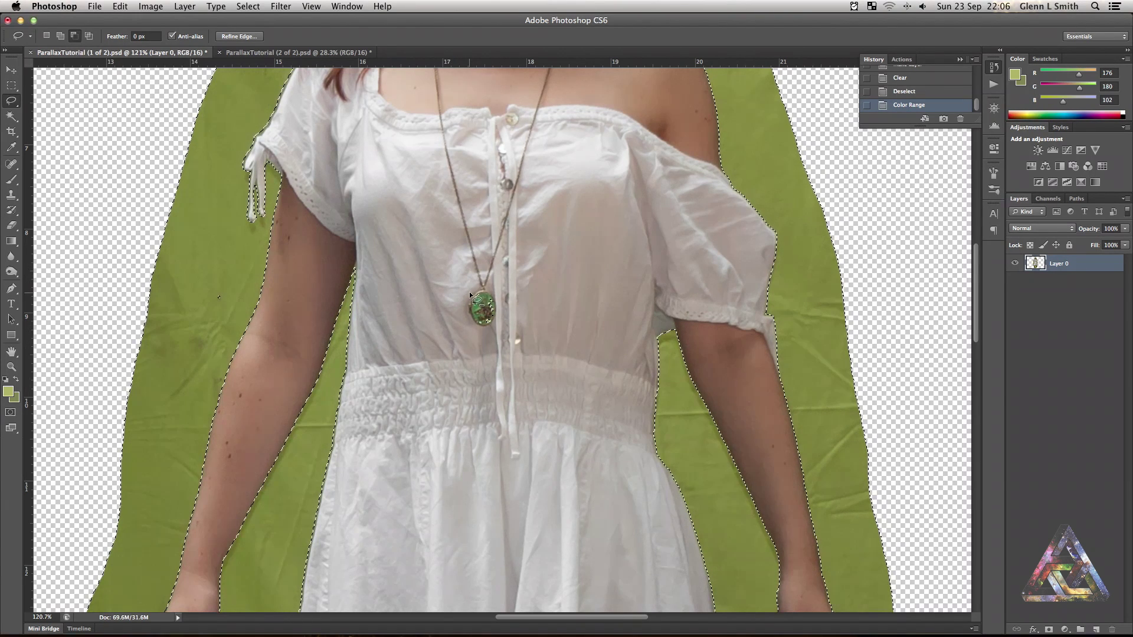
{"action": "mouse_move", "coordinate": [472, 284]}
{"action": "left_mouse_down"}
{"action": "mouse_move", "coordinate": [457, 324]}
{"action": "mouse_move", "coordinate": [476, 344]}
{"action": "mouse_move", "coordinate": [503, 344]}
{"action": "mouse_move", "coordinate": [518, 308]}
{"action": "mouse_move", "coordinate": [473, 283]}
{"action": "left_mouse_up"}
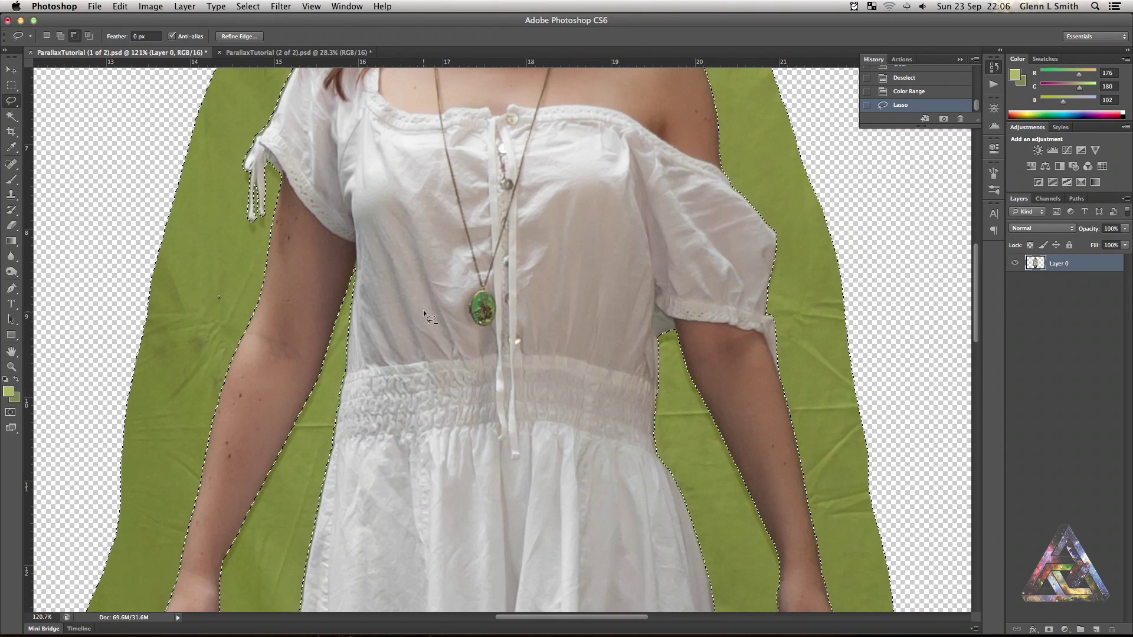
{"action": "mouse_move", "coordinate": [468, 288]}
{"action": "left_mouse_down"}
{"action": "mouse_move", "coordinate": [463, 318]}
{"action": "mouse_move", "coordinate": [526, 303]}
{"action": "mouse_move", "coordinate": [472, 270]}
{"action": "left_mouse_up"}
- Invert the green backdrop selection to select the woman instead
{"action": "key", "text": "super+0"}
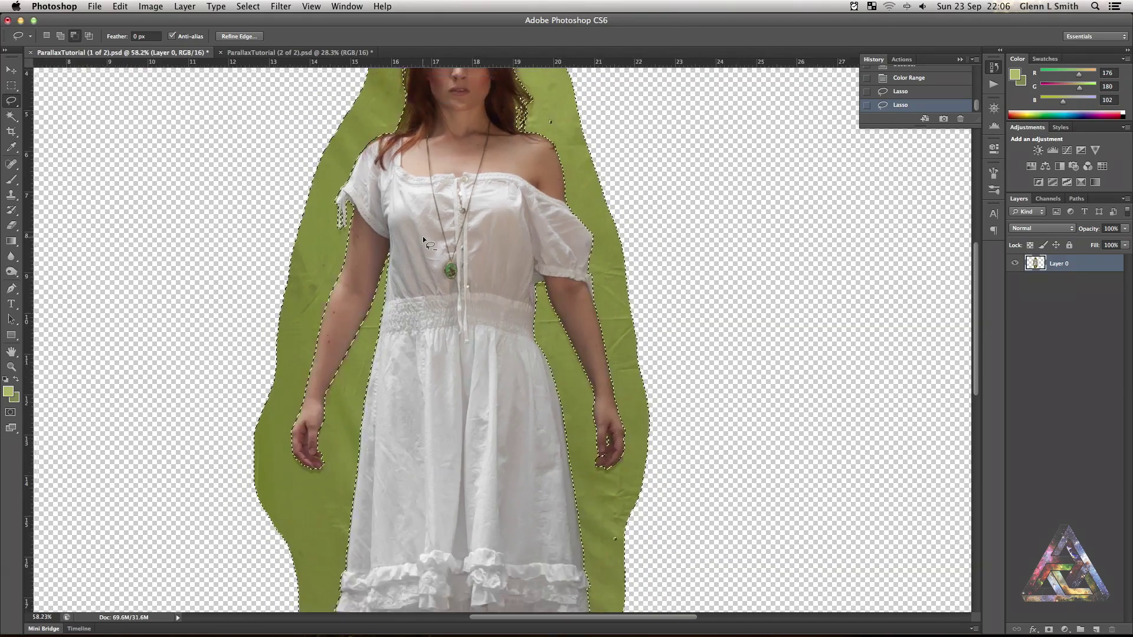
{"action": "scroll", "coordinate": [437, 243], "scroll_direction": "up", "scroll_amount": 2}
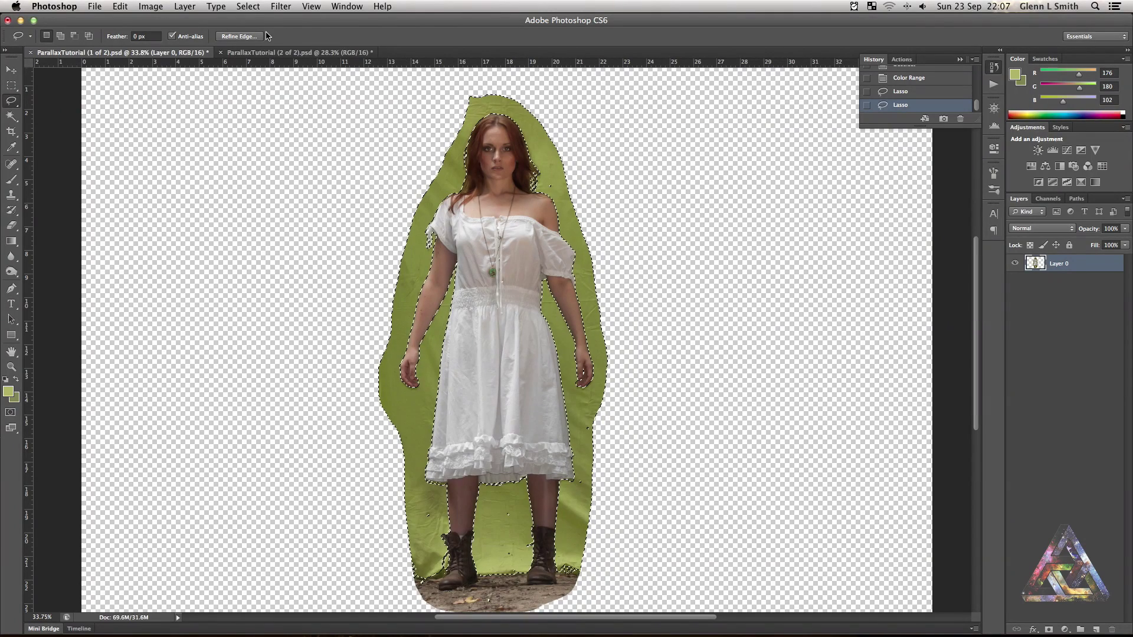
{"action": "right_click", "coordinate": [476, 165]}
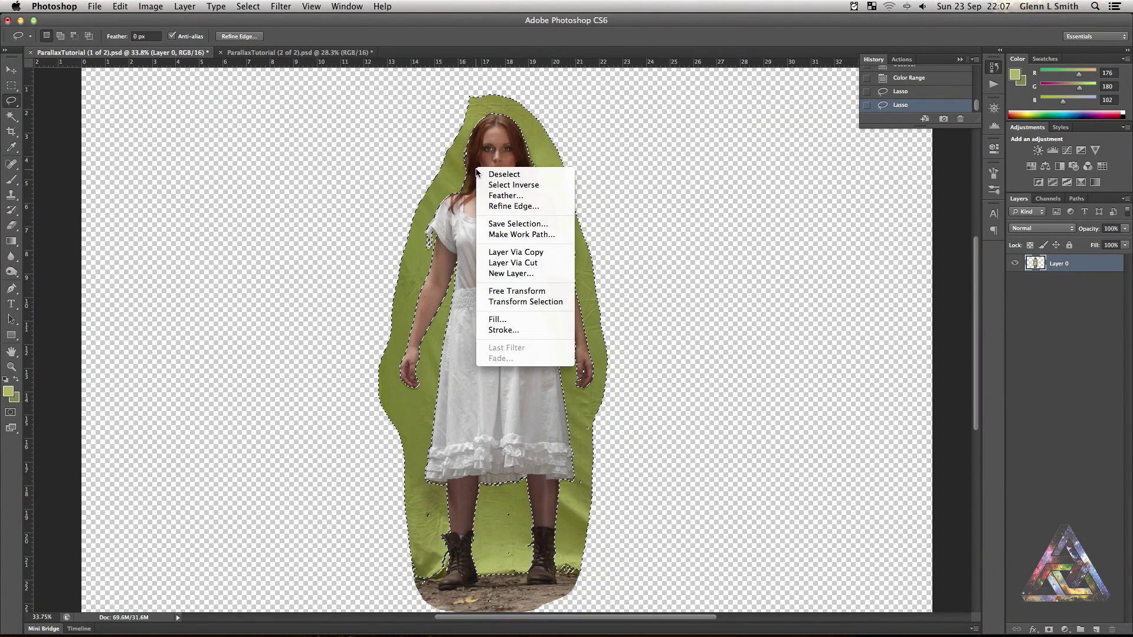
{"action": "right_click", "coordinate": [483, 180]}
{"action": "right_click", "coordinate": [486, 186]}
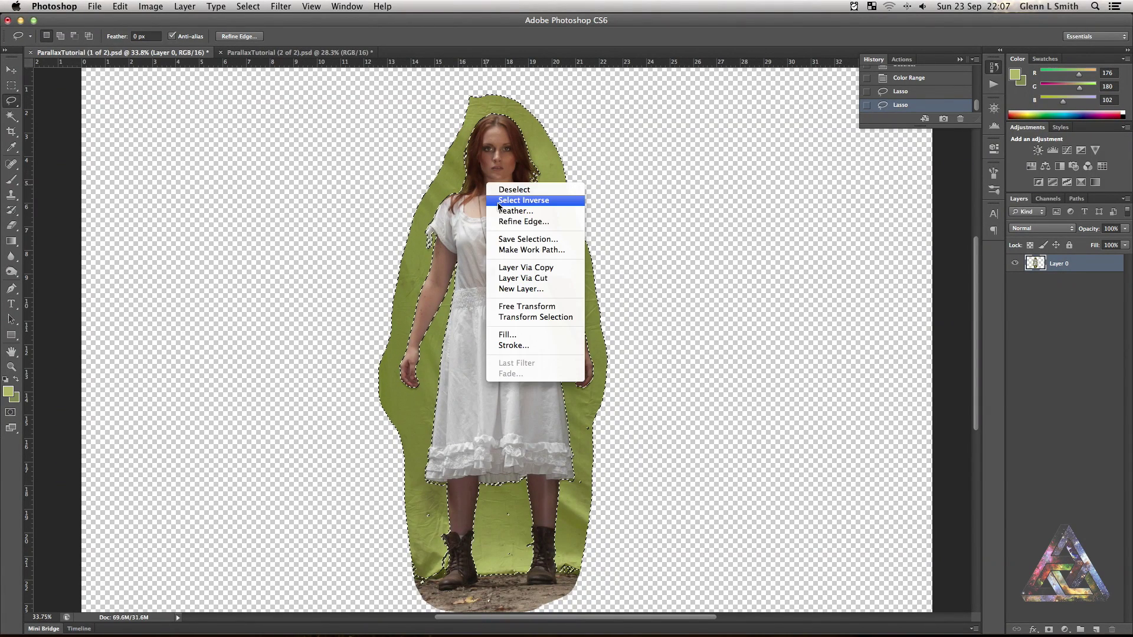
{"action": "left_click", "coordinate": [498, 201]}
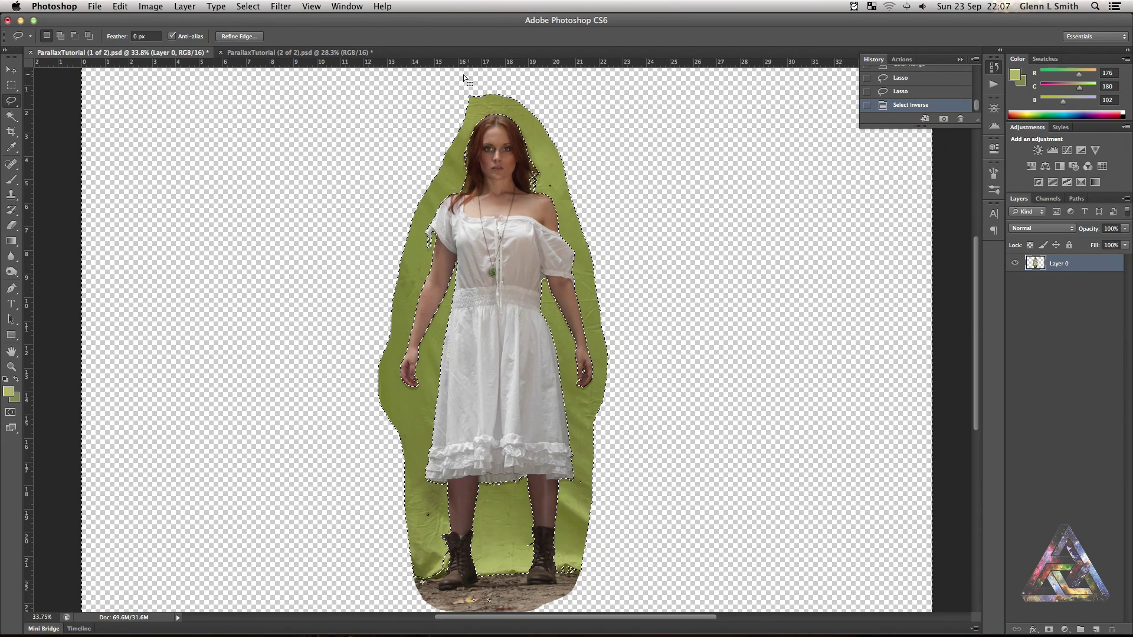
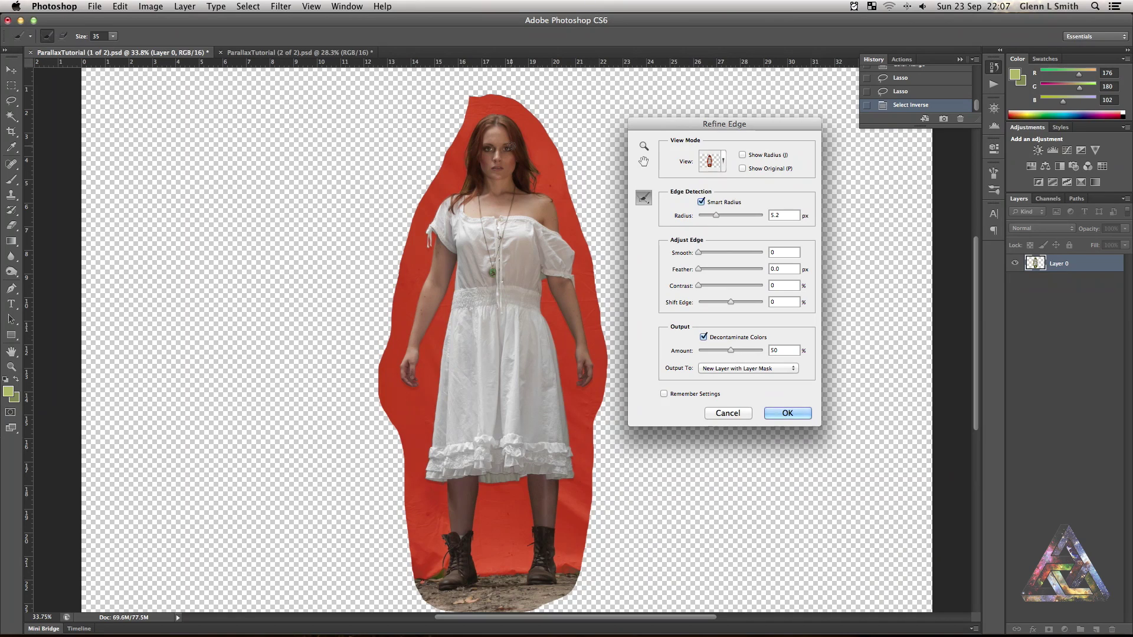
- Check the edges of the hair, dress and arms in Refine Edge and output the result as a new layer with layer mask
{"action": "scroll", "coordinate": [489, 144], "scroll_direction": "up", "scroll_amount": 2}
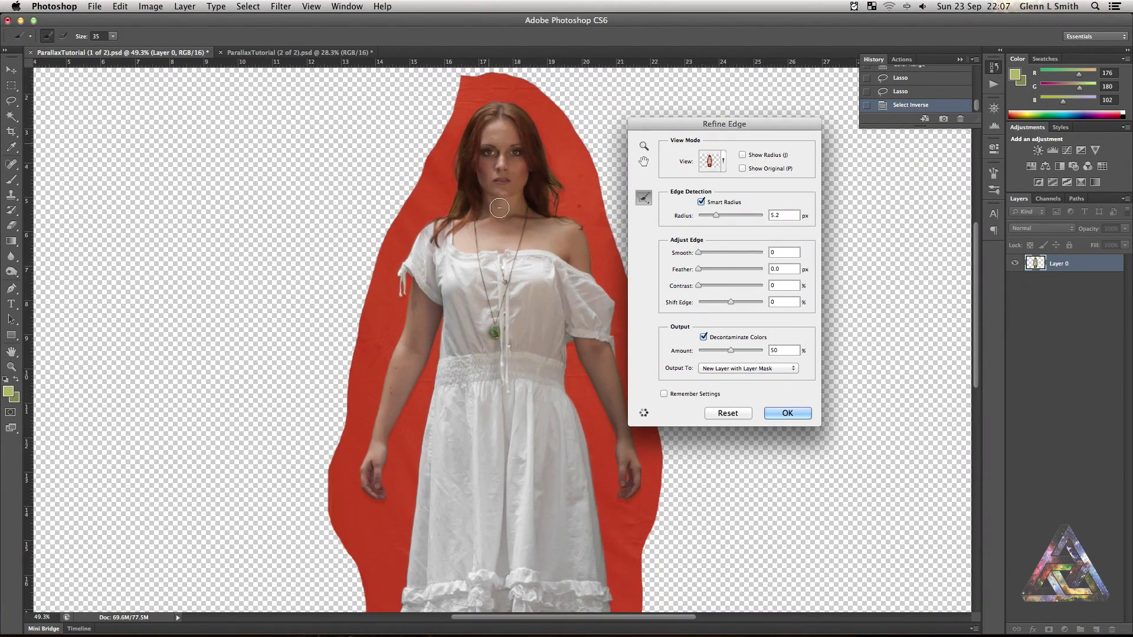
{"action": "scroll", "coordinate": [499, 208], "scroll_direction": "up", "scroll_amount": 12}
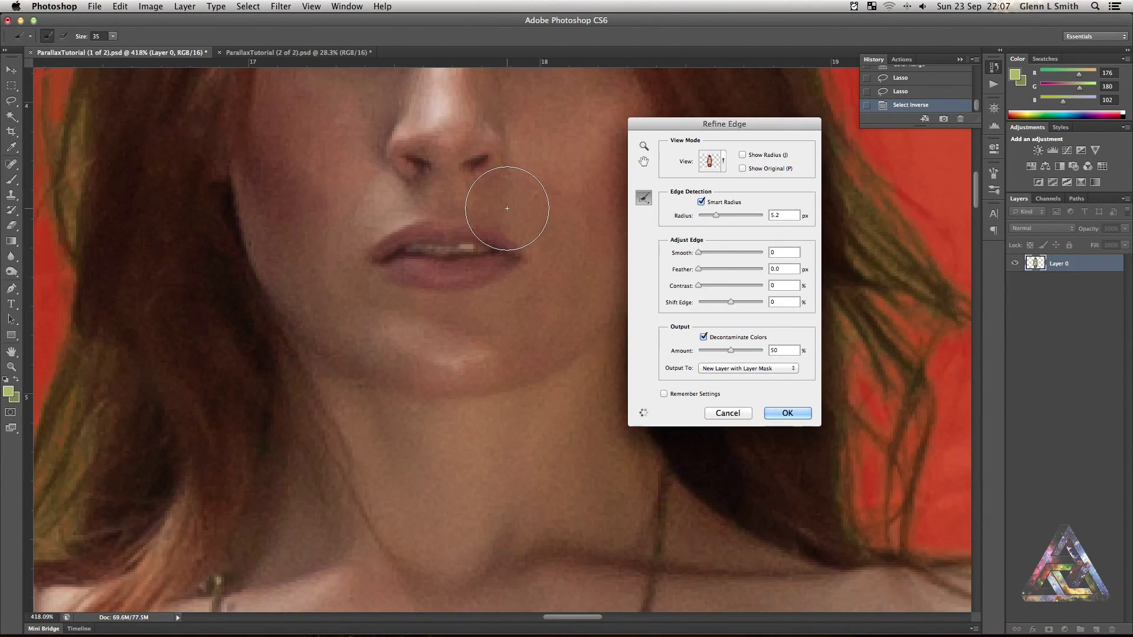
{"action": "scroll", "coordinate": [507, 208], "scroll_direction": "down", "scroll_amount": 4}
{"action": "scroll", "coordinate": [507, 209], "scroll_direction": "down", "scroll_amount": 2}
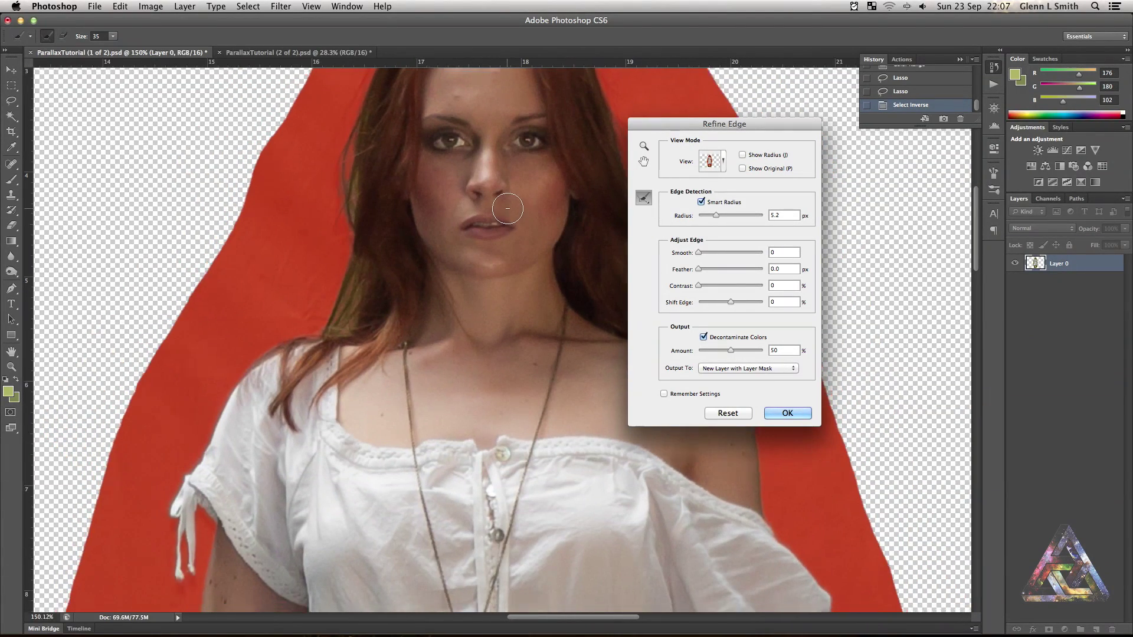
{"action": "mouse_move", "coordinate": [543, 172]}
{"action": "left_mouse_down"}
{"action": "mouse_move", "coordinate": [433, 268]}
{"action": "mouse_move", "coordinate": [388, 209]}
{"action": "left_mouse_up"}
{"action": "left_click_drag", "start_coordinate": [218, 336], "coordinate": [366, 177]}
{"action": "scroll", "coordinate": [436, 209], "scroll_direction": "down", "scroll_amount": 1}
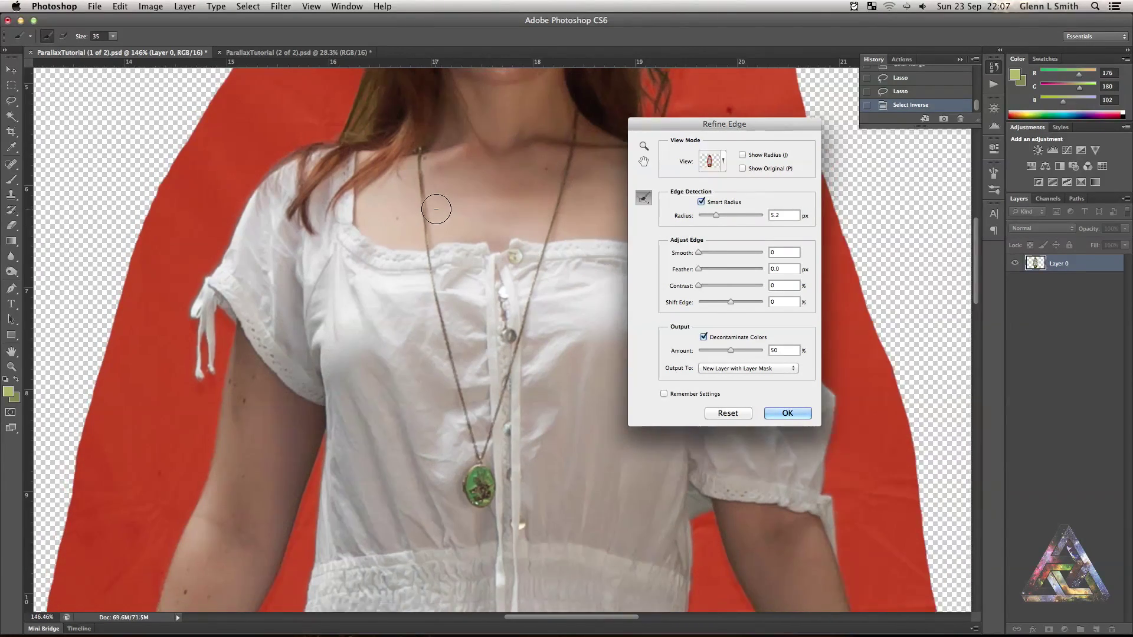
{"action": "scroll", "coordinate": [436, 209], "scroll_direction": "down", "scroll_amount": 10}
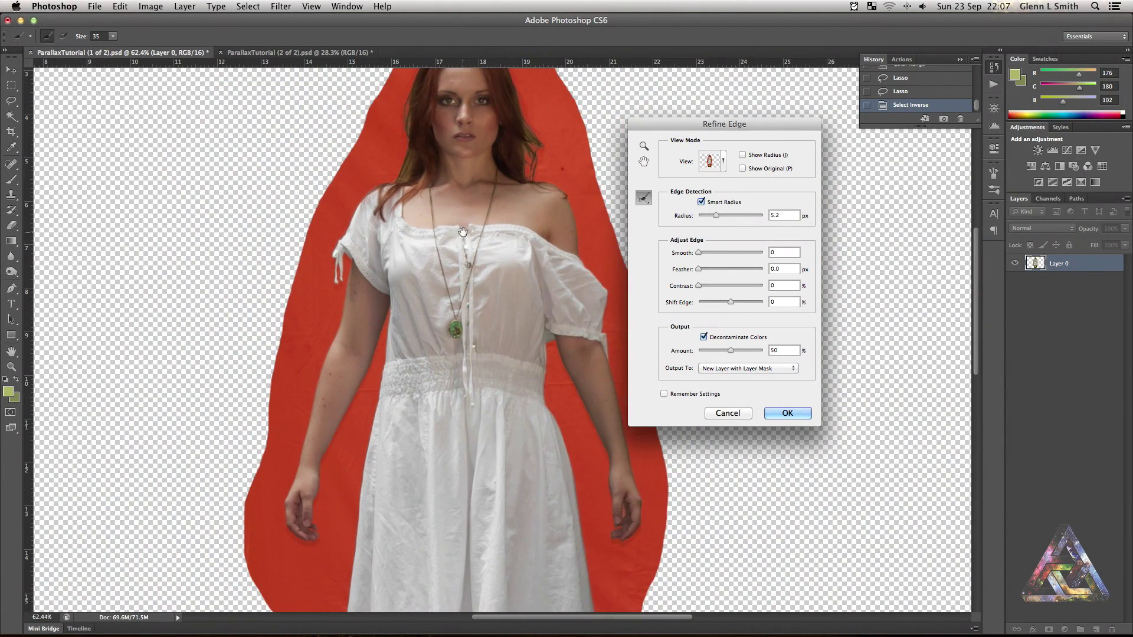
{"action": "left_click_drag", "start_coordinate": [450, 243], "coordinate": [435, 289]}
{"action": "left_click", "coordinate": [780, 416]}
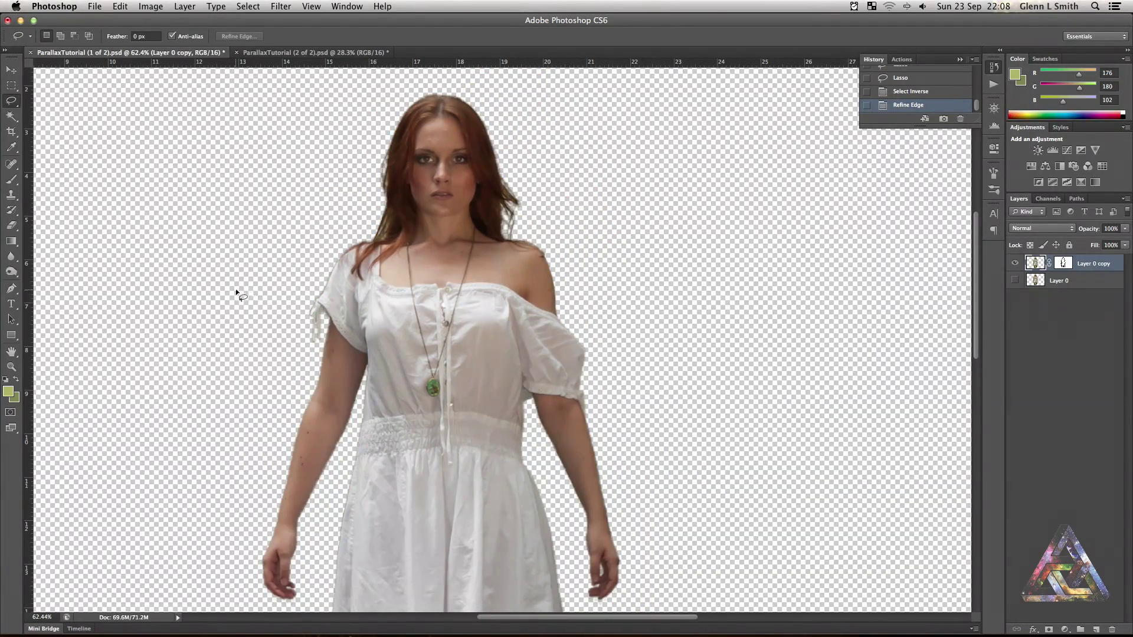
- Examine the cutout's hair, shoulder and sleeve edges against the transparent background
{"action": "scroll", "coordinate": [297, 282], "scroll_direction": "down", "scroll_amount": 3}
{"action": "left_click_drag", "start_coordinate": [312, 481], "coordinate": [418, 320]}
{"action": "scroll", "coordinate": [460, 182], "scroll_direction": "up", "scroll_amount": 3}
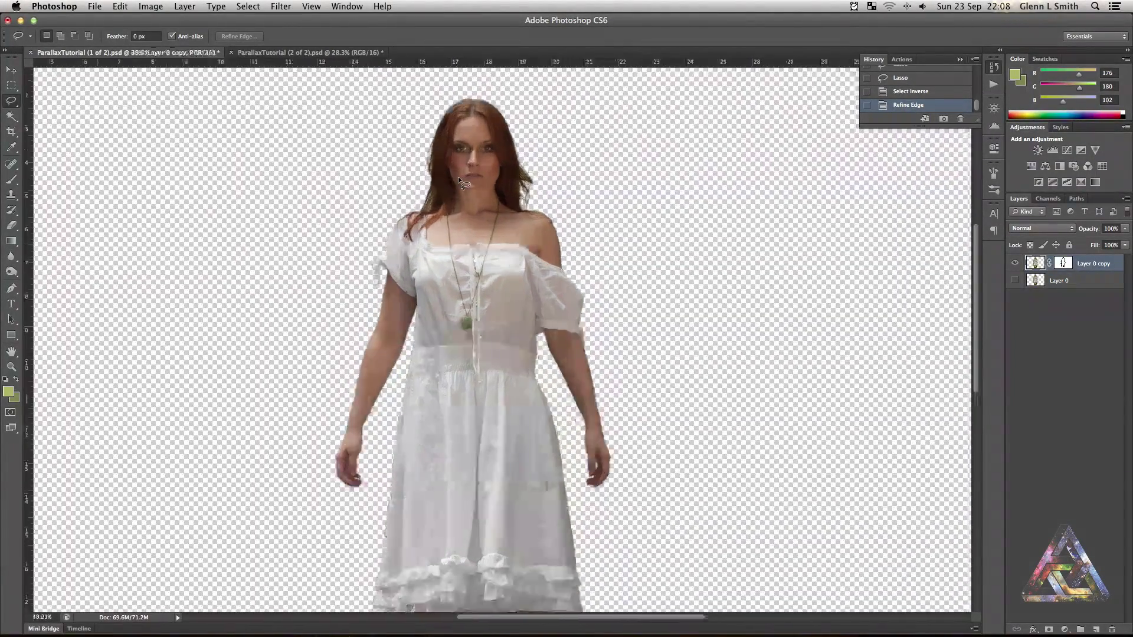
{"action": "scroll", "coordinate": [459, 182], "scroll_direction": "up", "scroll_amount": 3}
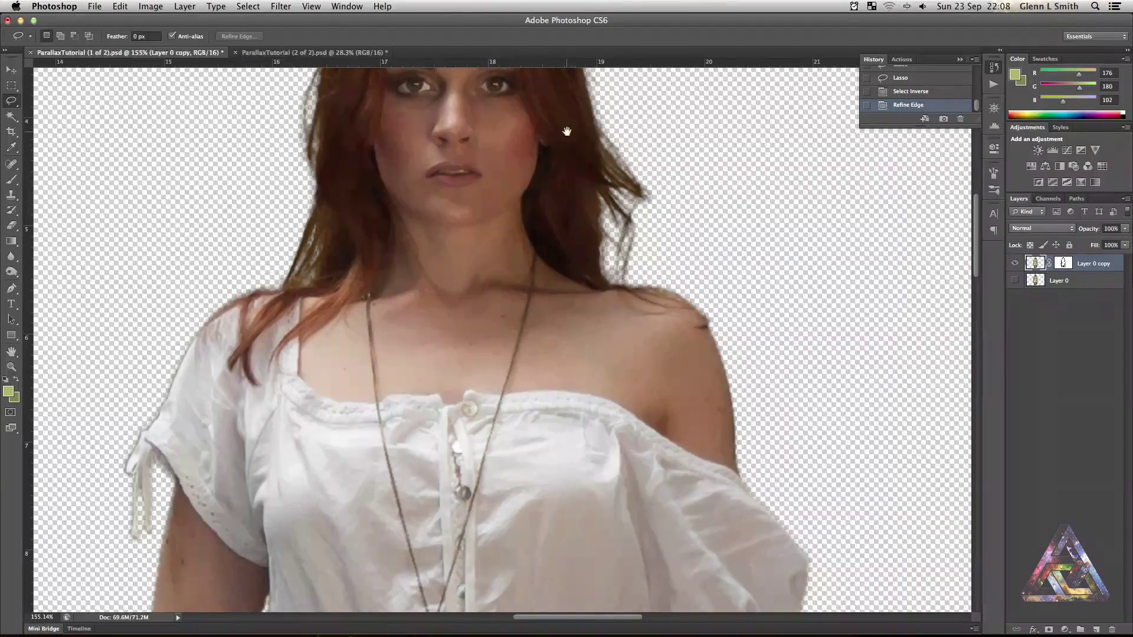
{"action": "scroll", "coordinate": [530, 232], "scroll_direction": "up", "scroll_amount": 2}
{"action": "left_click_drag", "start_coordinate": [529, 231], "coordinate": [529, 232]}
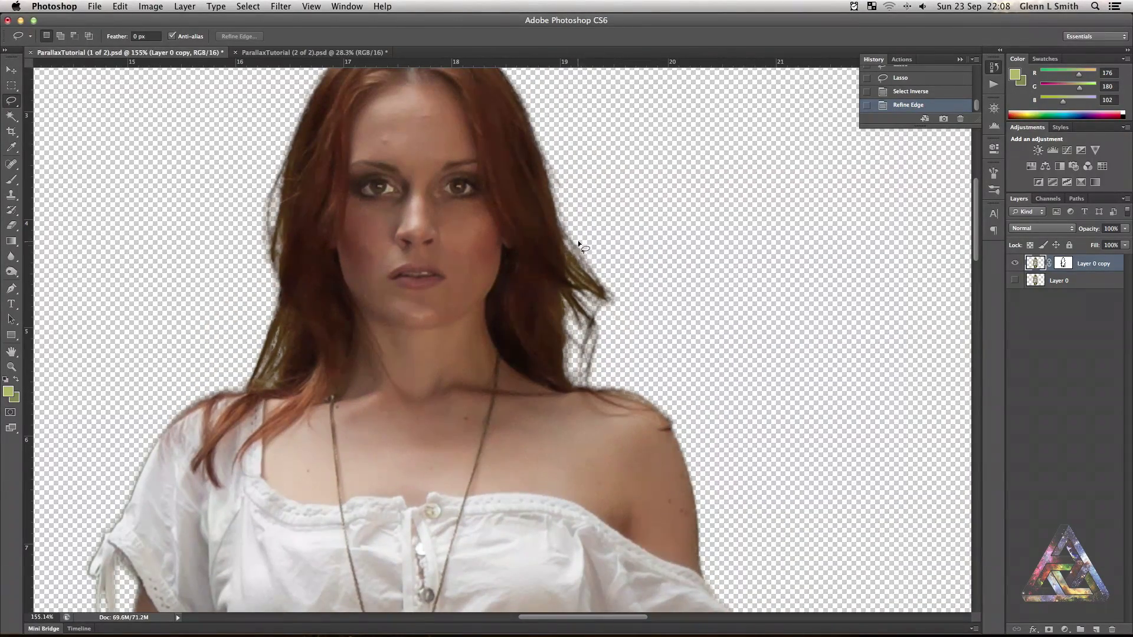
{"action": "scroll", "coordinate": [456, 249], "scroll_direction": "down", "scroll_amount": 3}
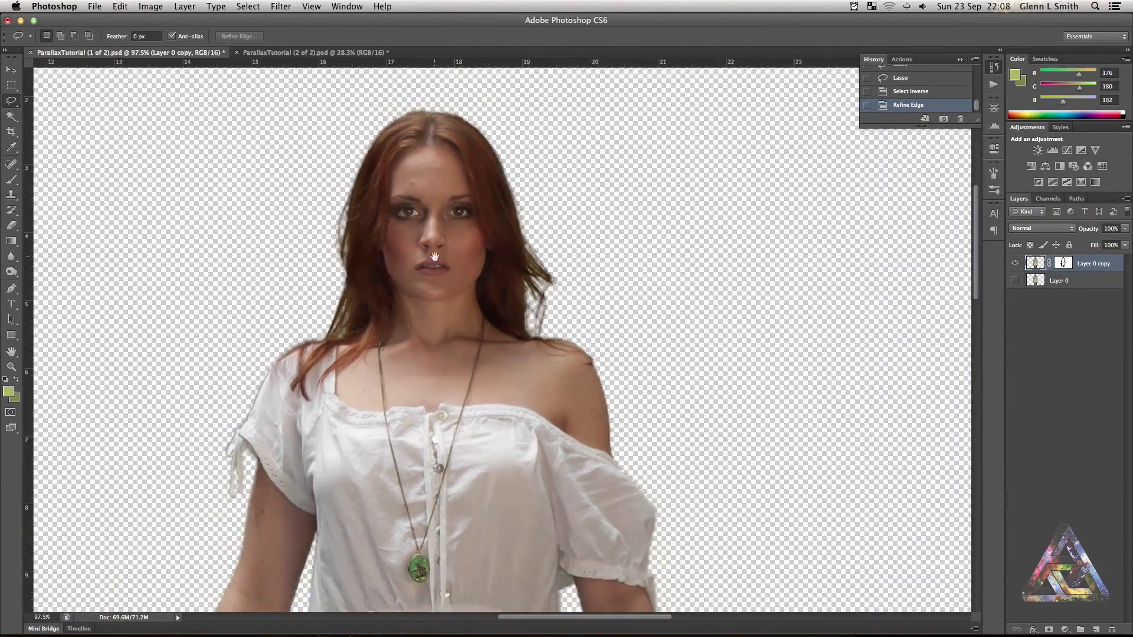
{"action": "left_click_drag", "start_coordinate": [428, 255], "coordinate": [463, 255]}
{"action": "scroll", "coordinate": [464, 255], "scroll_direction": "down", "scroll_amount": 3}
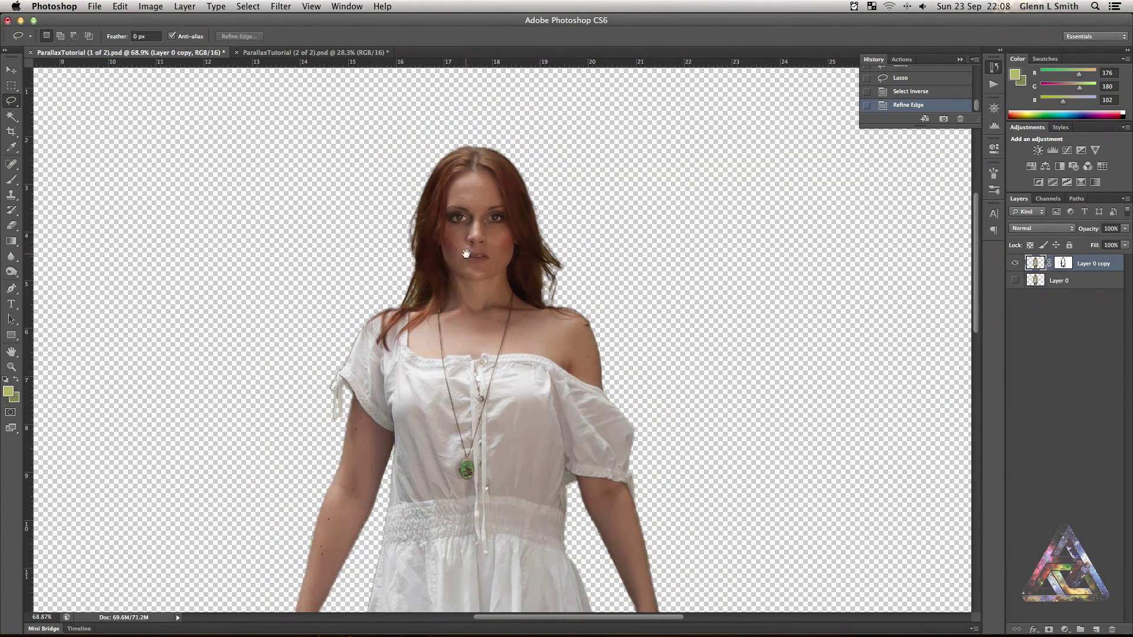
- Paint black on the woman's layer mask with the Brush tool to hide part of her face and hair
{"action": "left_click", "coordinate": [1063, 263]}
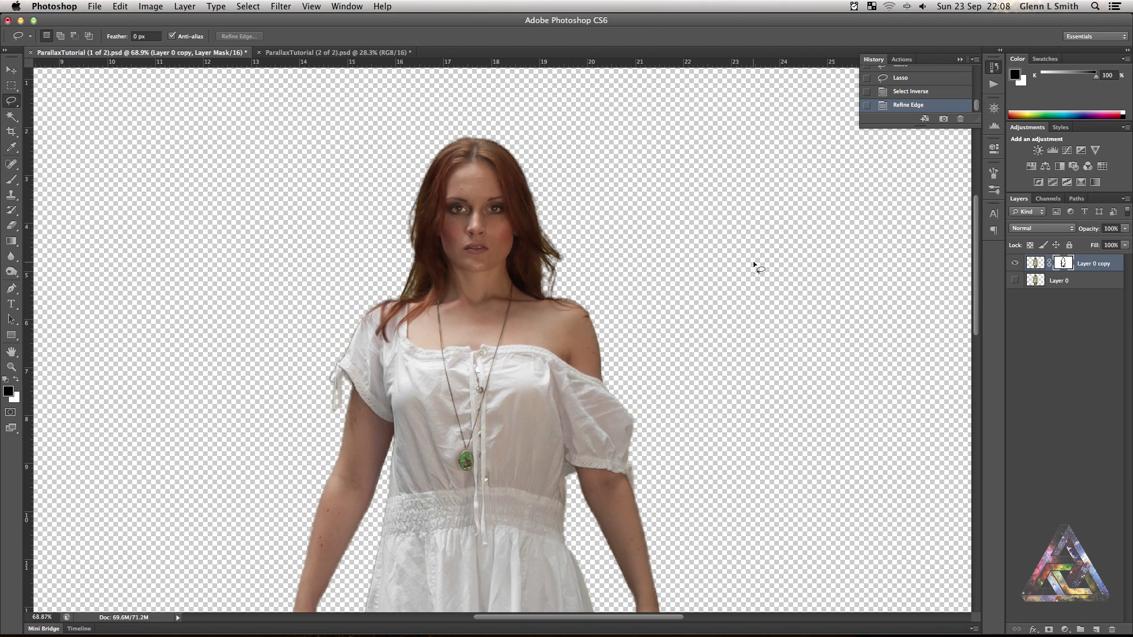
{"action": "left_click", "coordinate": [9, 180]}
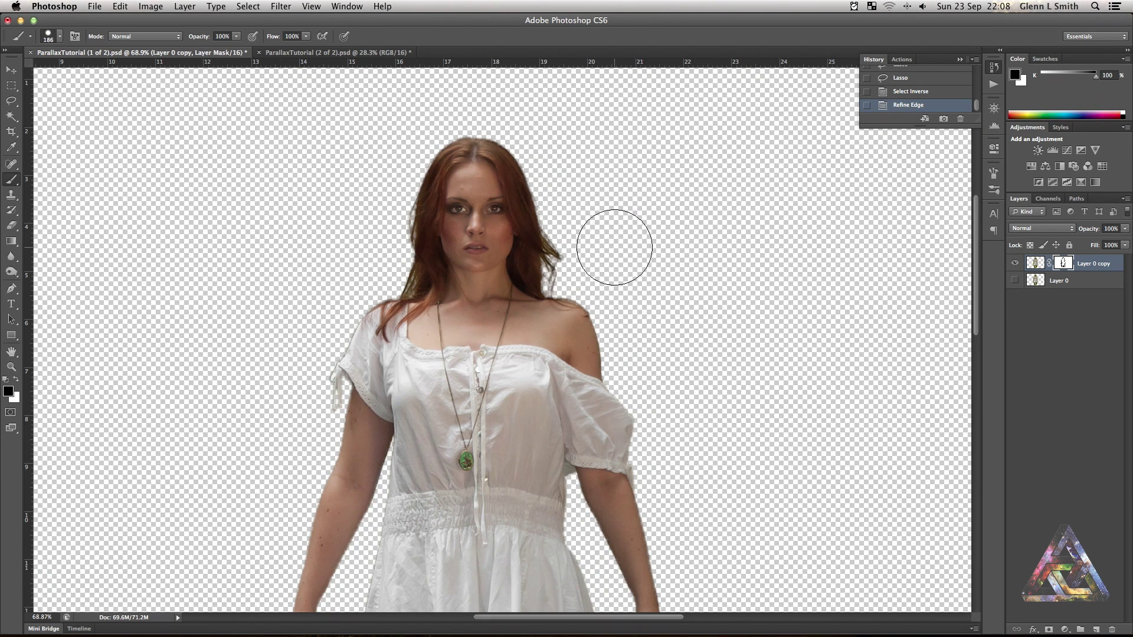
{"action": "left_click_drag", "start_coordinate": [573, 226], "coordinate": [495, 222]}
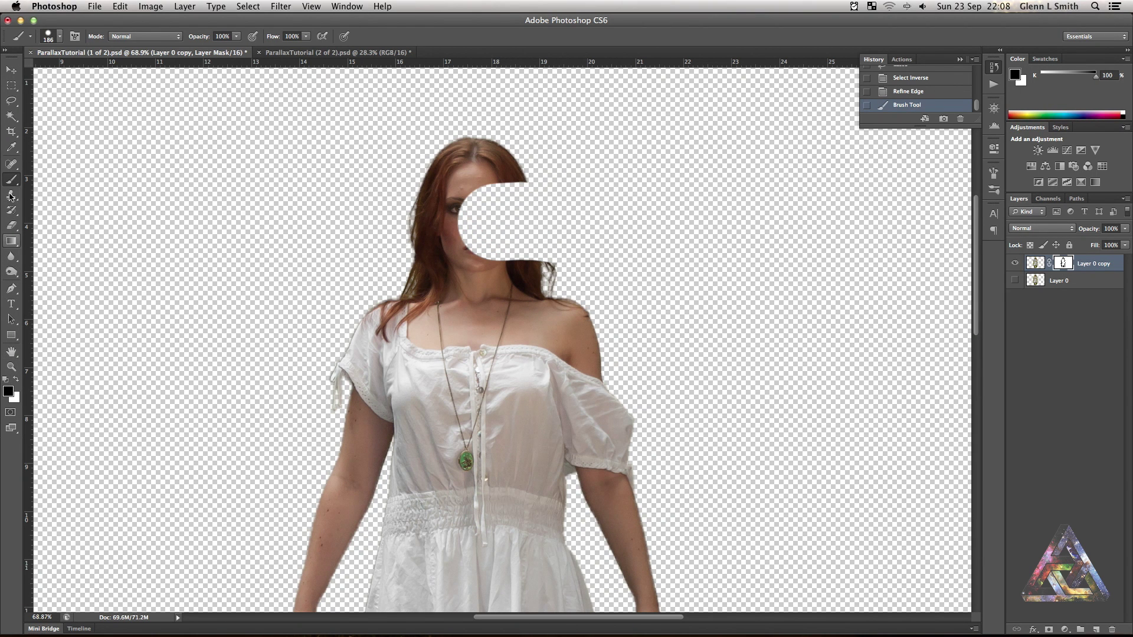
- Paint white on the layer mask to bring back the hidden part of the face and hair
{"action": "left_click", "coordinate": [16, 381]}
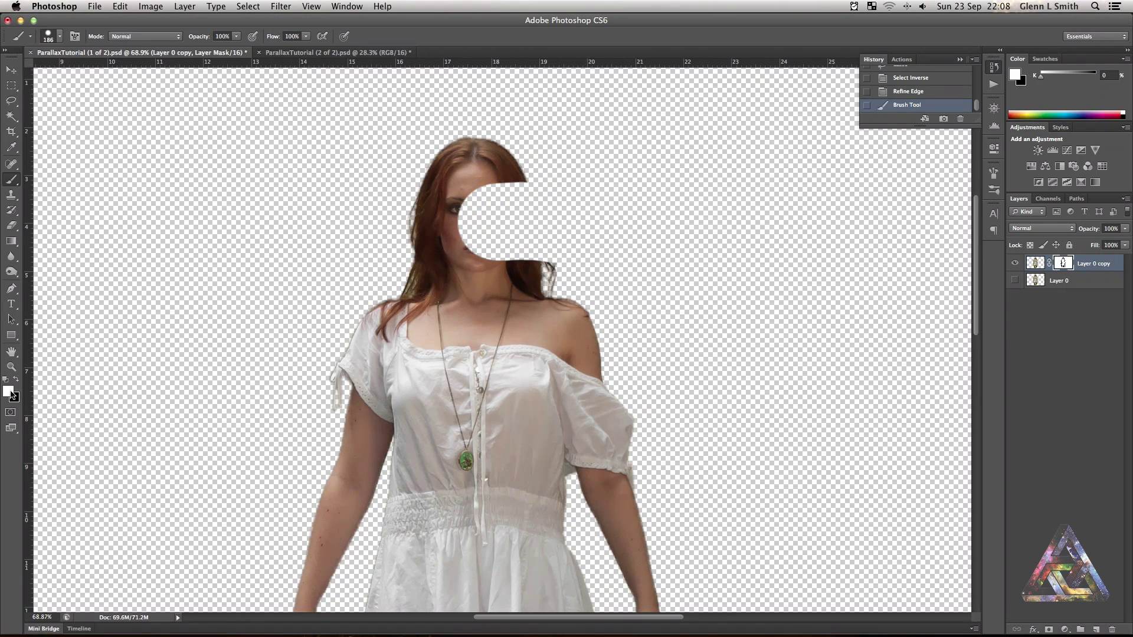
{"action": "mouse_move", "coordinate": [440, 227]}
{"action": "left_mouse_down"}
{"action": "mouse_move", "coordinate": [482, 218]}
{"action": "mouse_move", "coordinate": [492, 199]}
{"action": "mouse_move", "coordinate": [499, 233]}
{"action": "mouse_move", "coordinate": [543, 245]}
{"action": "mouse_move", "coordinate": [533, 191]}
{"action": "mouse_move", "coordinate": [575, 239]}
{"action": "mouse_move", "coordinate": [579, 320]}
{"action": "mouse_move", "coordinate": [693, 371]}
{"action": "mouse_move", "coordinate": [711, 475]}
{"action": "mouse_move", "coordinate": [634, 470]}
{"action": "mouse_move", "coordinate": [614, 394]}
{"action": "mouse_move", "coordinate": [516, 390]}
{"action": "left_mouse_up"}
{"action": "left_click", "coordinate": [543, 245]}
- Try painting the layer mask black around the woman's arm and shoulder, and undo the last strokes
{"action": "left_click", "coordinate": [16, 380]}
{"action": "mouse_move", "coordinate": [685, 525]}
{"action": "left_mouse_down"}
{"action": "mouse_move", "coordinate": [652, 521]}
{"action": "mouse_move", "coordinate": [636, 432]}
{"action": "mouse_move", "coordinate": [595, 359]}
{"action": "mouse_move", "coordinate": [578, 266]}
{"action": "left_mouse_up"}
{"action": "key", "text": "super+alt+z"}
{"action": "key", "text": "super+alt+z"}
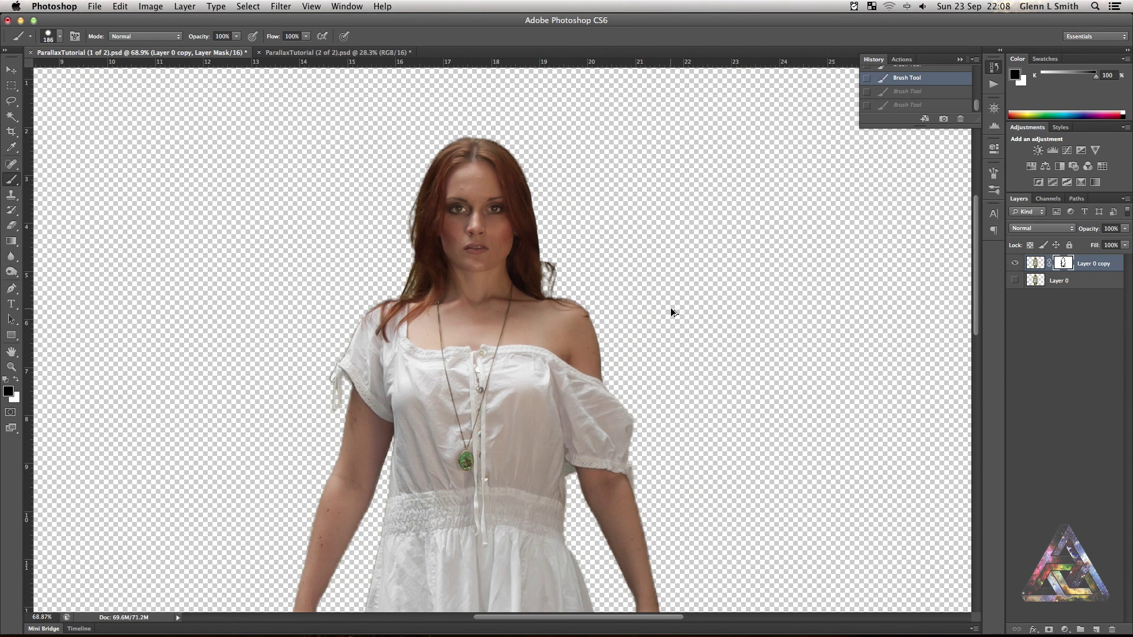
- Revert the document history to the Refine Edge state, discarding the brush strokes on the mask
{"action": "scroll", "coordinate": [921, 84], "scroll_direction": "up", "scroll_amount": 2}
{"action": "left_click", "coordinate": [909, 88]}
{"action": "left_click", "coordinate": [909, 75]}
{"action": "scroll", "coordinate": [909, 81], "scroll_direction": "up", "scroll_amount": 1}
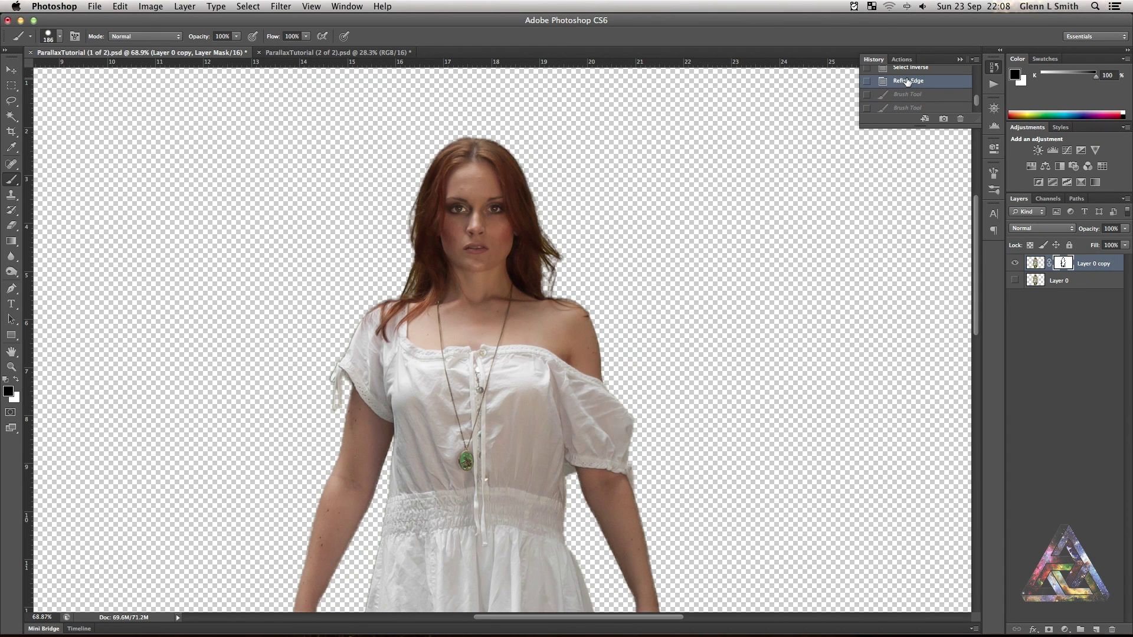
{"action": "scroll", "coordinate": [906, 86], "scroll_direction": "down", "scroll_amount": 2}
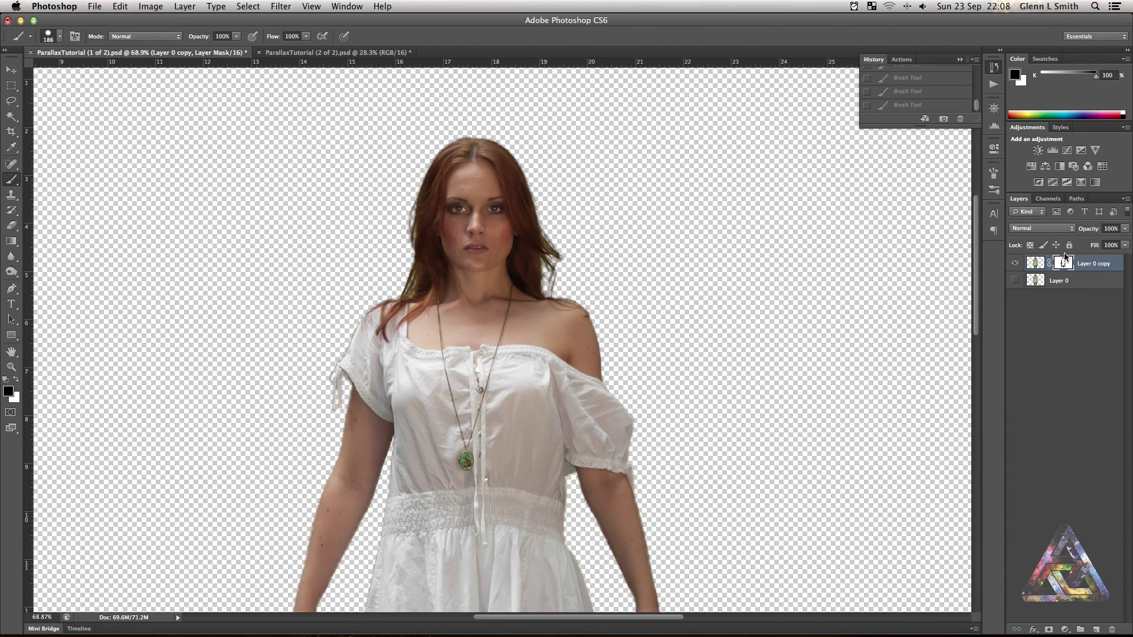
- Move the masked woman layer into ParallaxTutorial (2 of 2).psd and place her standing on the forest path
{"action": "left_click", "coordinate": [7, 72]}
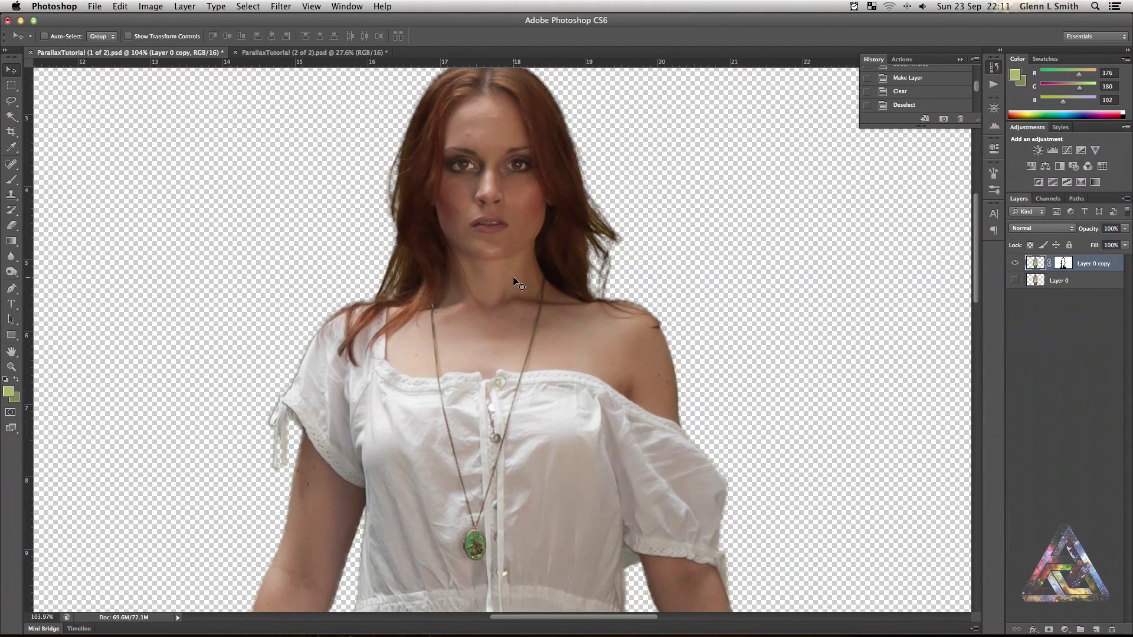
{"action": "key", "text": "super+0"}
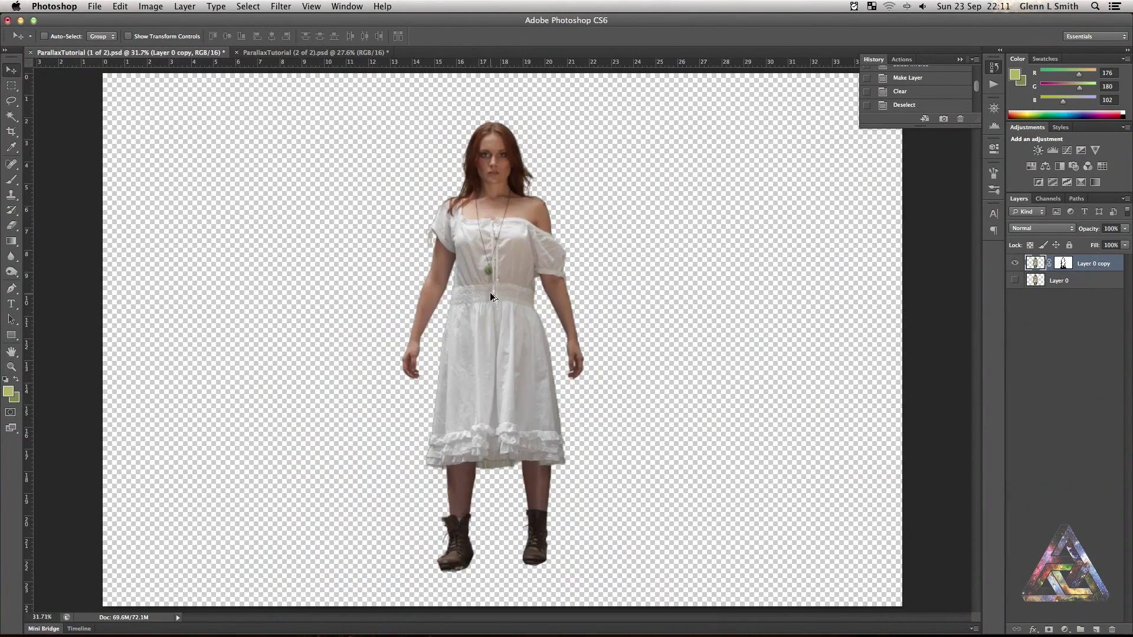
{"action": "mouse_move", "coordinate": [493, 293]}
{"action": "left_mouse_down"}
{"action": "mouse_move", "coordinate": [306, 54]}
{"action": "mouse_move", "coordinate": [497, 210]}
{"action": "mouse_move", "coordinate": [506, 294]}
{"action": "left_mouse_up"}
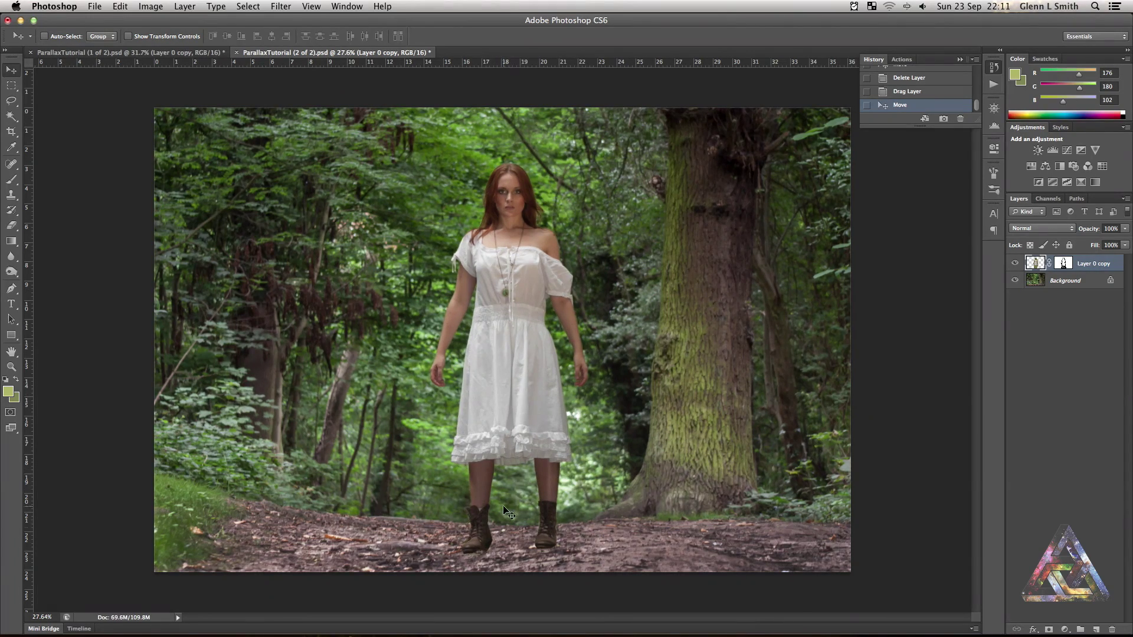
- Check the woman's edges against the forest and hide her layer to expose the background photo
{"action": "scroll", "coordinate": [515, 233], "scroll_direction": "up", "scroll_amount": 4}
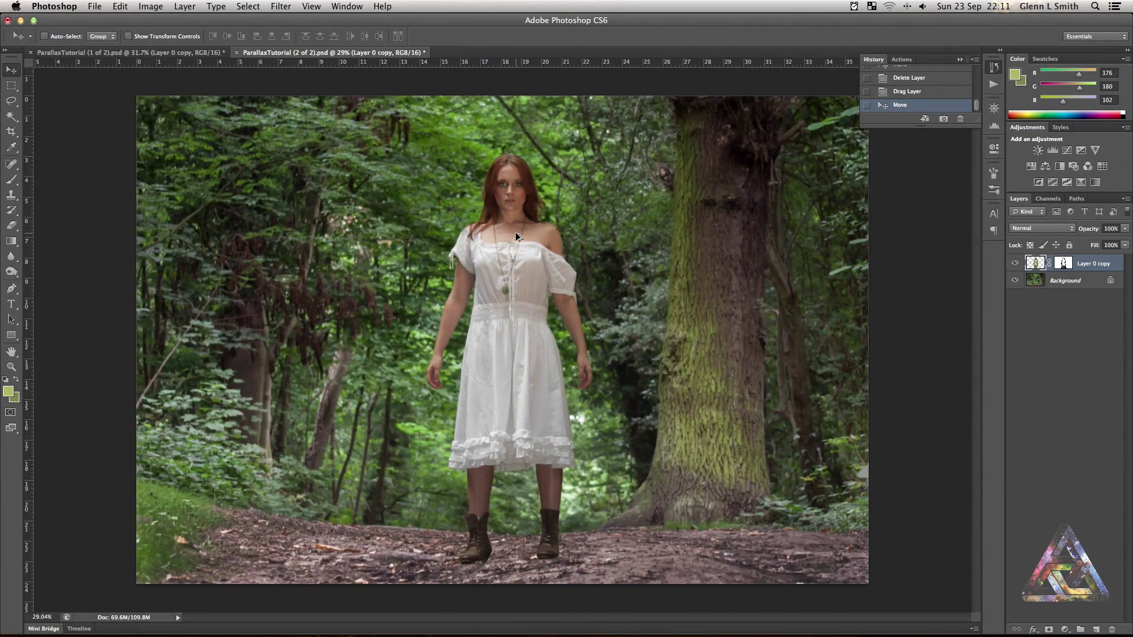
{"action": "scroll", "coordinate": [516, 232], "scroll_direction": "down", "scroll_amount": 3}
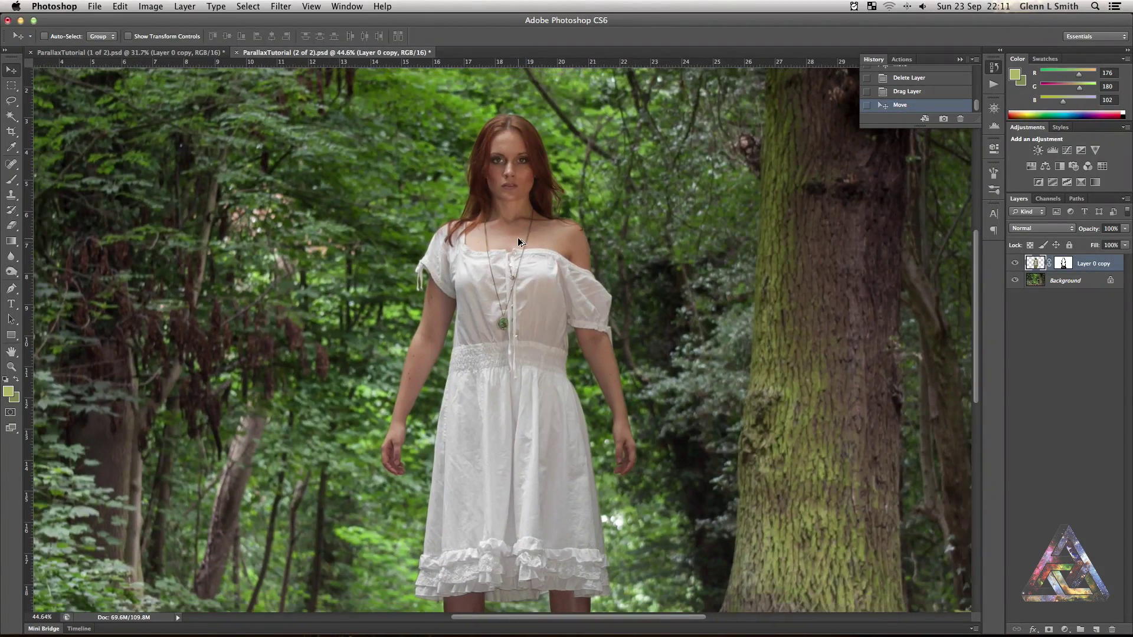
{"action": "scroll", "coordinate": [518, 238], "scroll_direction": "down", "scroll_amount": 2}
{"action": "left_click_drag", "start_coordinate": [518, 238], "coordinate": [520, 271]}
{"action": "scroll", "coordinate": [519, 271], "scroll_direction": "down", "scroll_amount": 2}
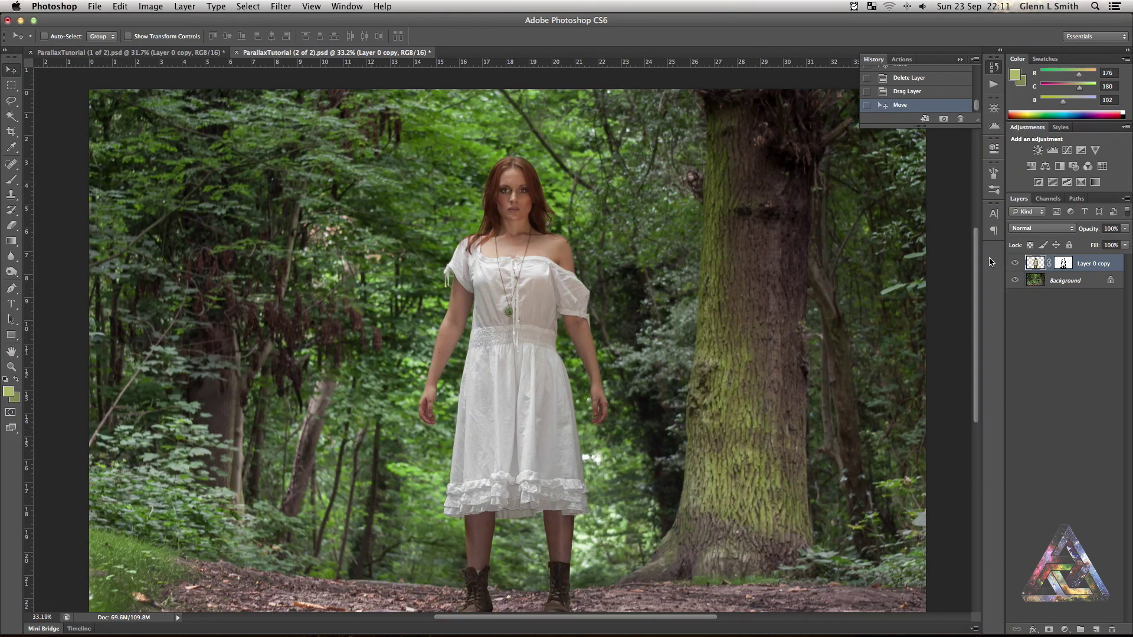
{"action": "left_click", "coordinate": [1015, 263]}
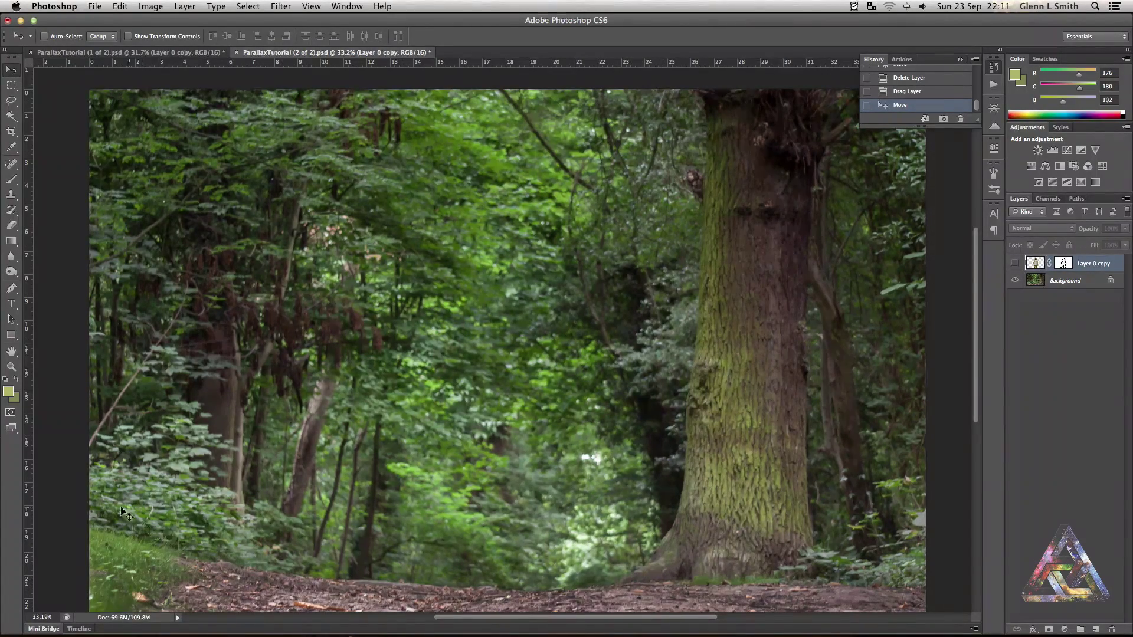
{"action": "scroll", "coordinate": [426, 283], "scroll_direction": "down", "scroll_amount": 3}
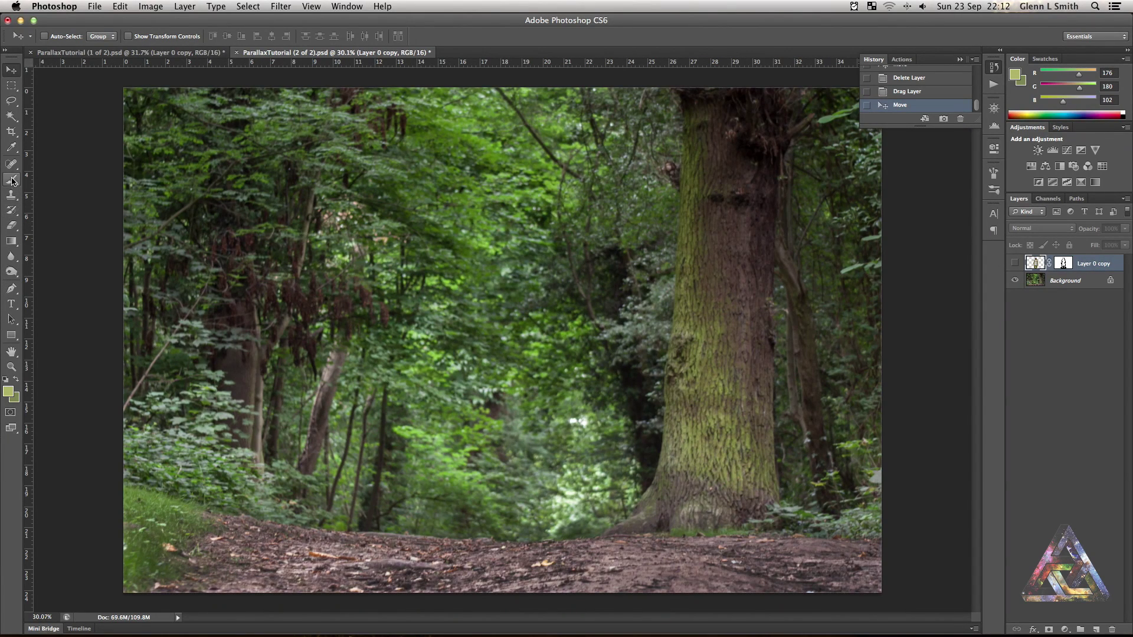
- Start a Pen tool path at the forest photo's left edge and trace the top of the grass bank
{"action": "left_click", "coordinate": [11, 291]}
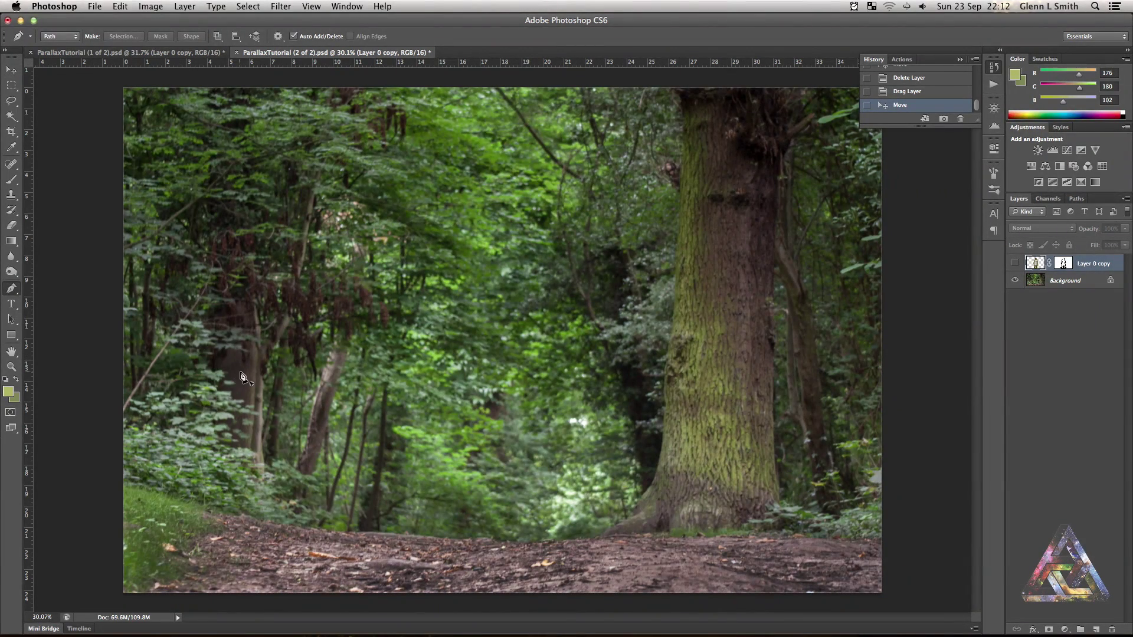
{"action": "scroll", "coordinate": [245, 504], "scroll_direction": "up", "scroll_amount": 5}
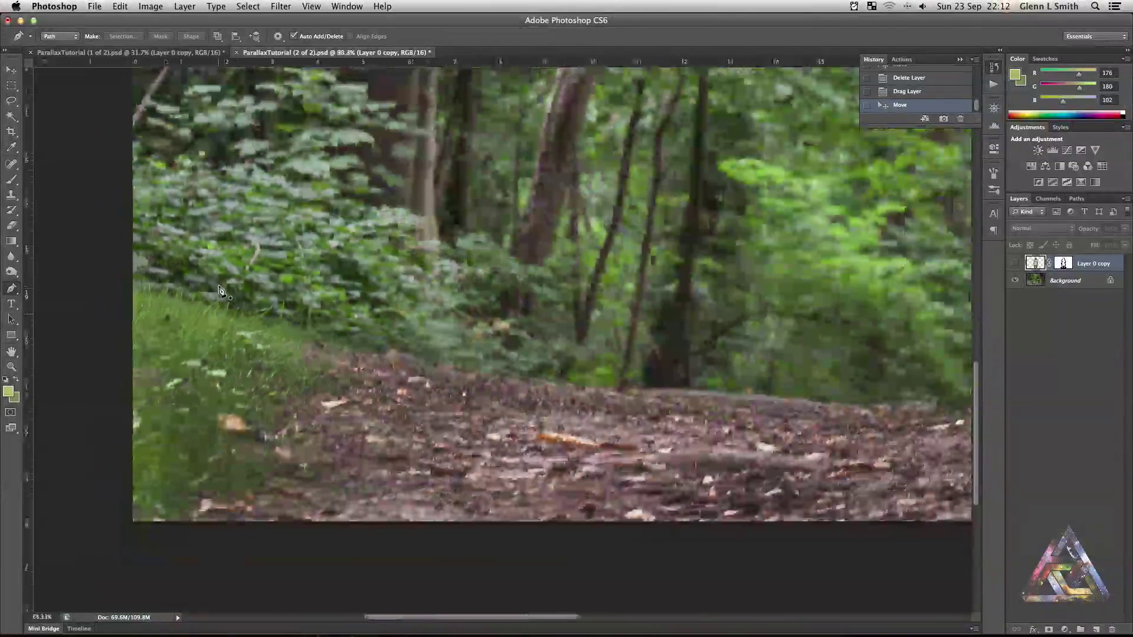
{"action": "left_click", "coordinate": [130, 285]}
{"action": "left_click", "coordinate": [152, 286]}
{"action": "left_click", "coordinate": [180, 296]}
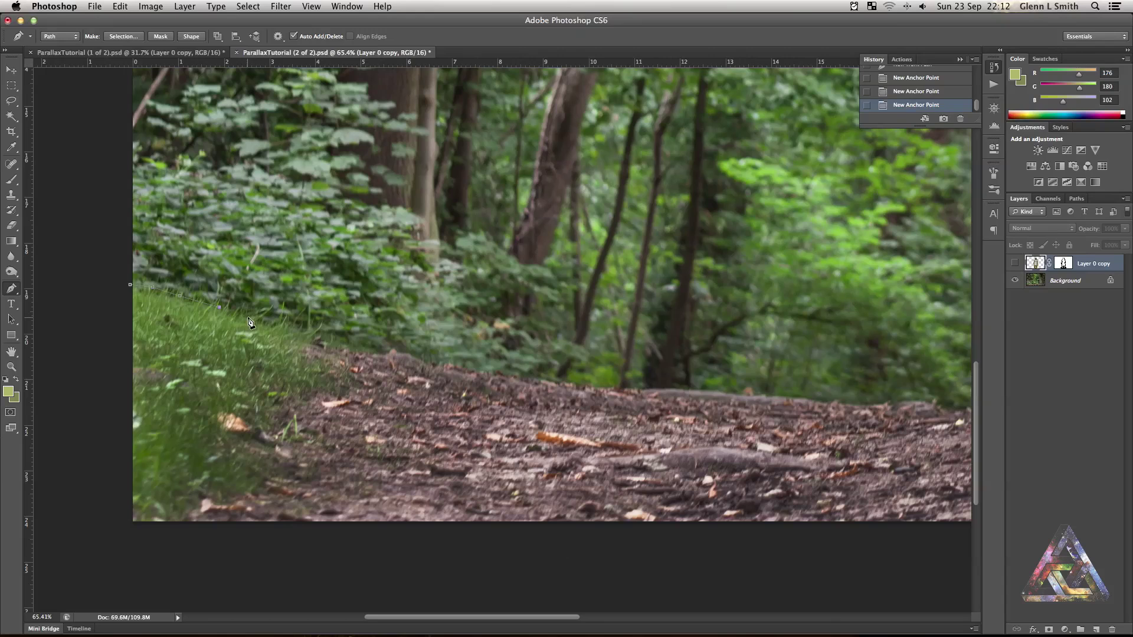
{"action": "left_click", "coordinate": [301, 331]}
- Continue the path with anchor points along the upper edge of the dirt track, following its bumps
{"action": "left_click_drag", "start_coordinate": [349, 353], "coordinate": [372, 358]}
{"action": "left_click", "coordinate": [385, 359]}
{"action": "left_click", "coordinate": [406, 354]}
{"action": "left_click", "coordinate": [427, 365]}
{"action": "left_click", "coordinate": [449, 370]}
{"action": "left_click", "coordinate": [489, 374]}
{"action": "left_click", "coordinate": [520, 380]}
{"action": "left_click", "coordinate": [556, 383]}
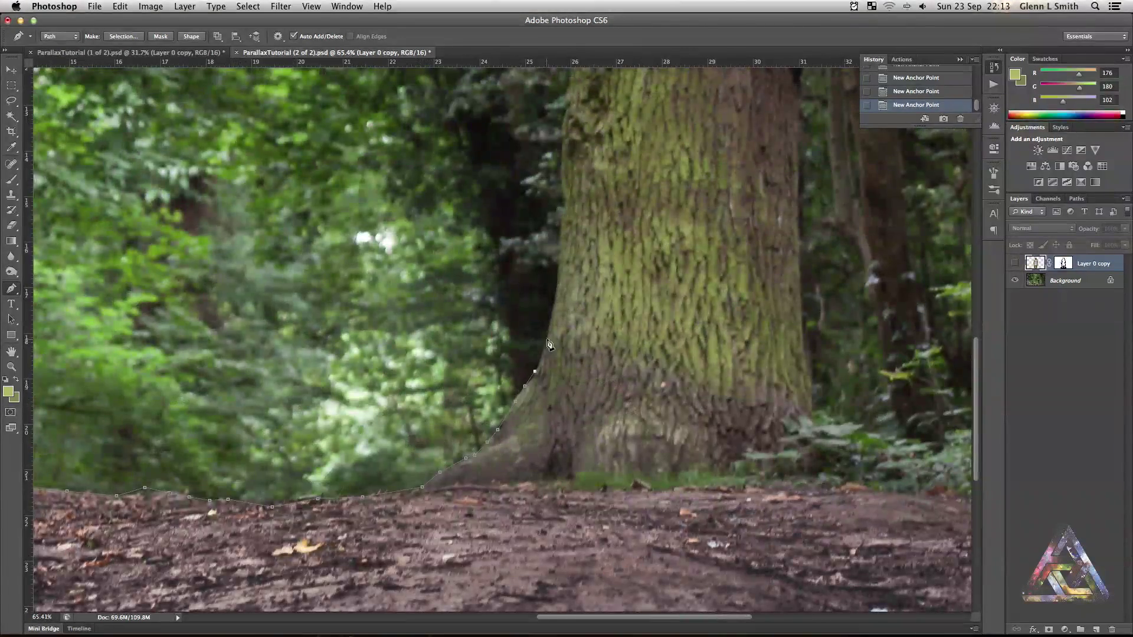
- Extend the path up the large tree trunk, across its top and around the branch stub on its right side
{"action": "scroll", "coordinate": [549, 346], "scroll_direction": "up", "scroll_amount": 15}
{"action": "scroll", "coordinate": [549, 346], "scroll_direction": "right", "scroll_amount": 5}
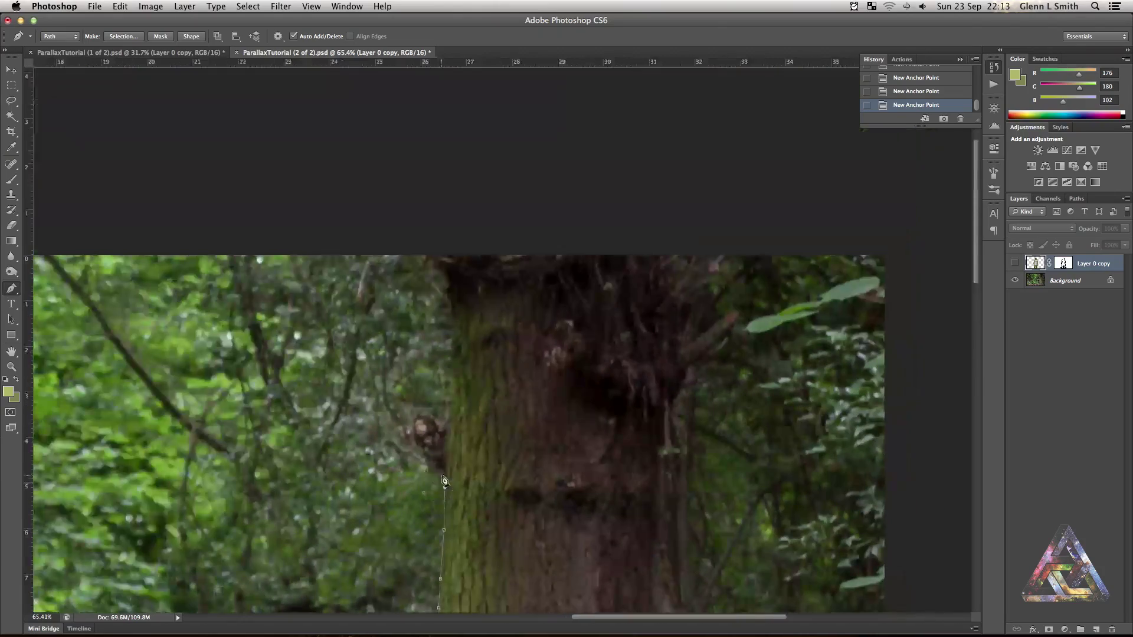
{"action": "left_click", "coordinate": [718, 256]}
{"action": "left_click", "coordinate": [678, 393]}
- Trace the path down the trunk's right side and along the low foliage to beyond the photo's right edge
{"action": "scroll", "coordinate": [590, 354], "scroll_direction": "down", "scroll_amount": 12}
{"action": "scroll", "coordinate": [590, 354], "scroll_direction": "right", "scroll_amount": 4}
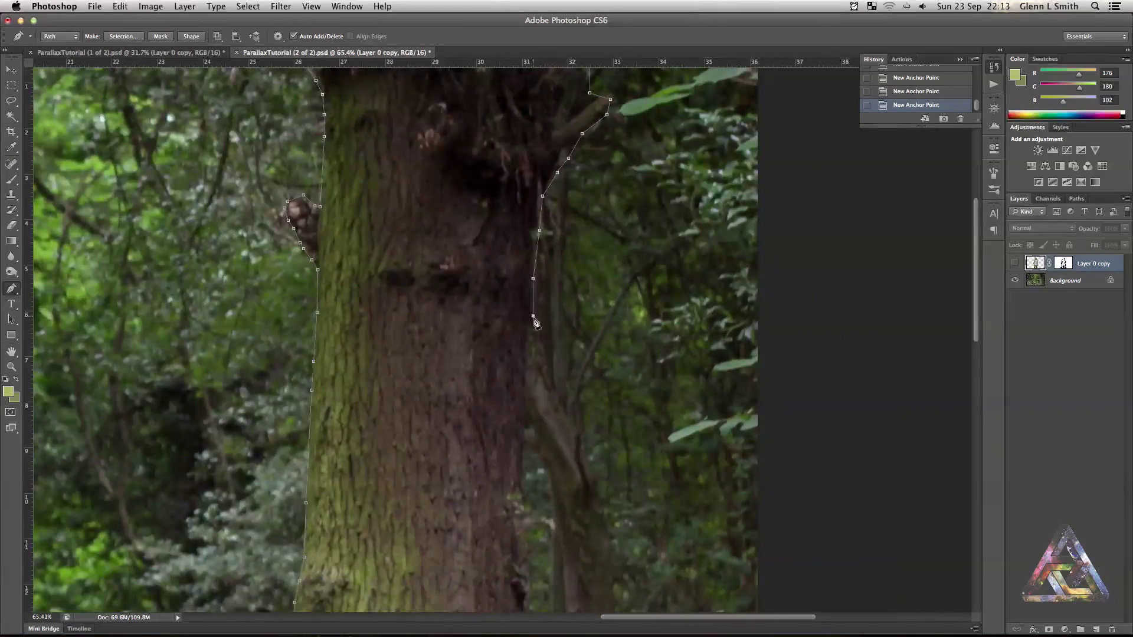
{"action": "left_click", "coordinate": [472, 446]}
{"action": "scroll", "coordinate": [472, 413], "scroll_direction": "down", "scroll_amount": 3}
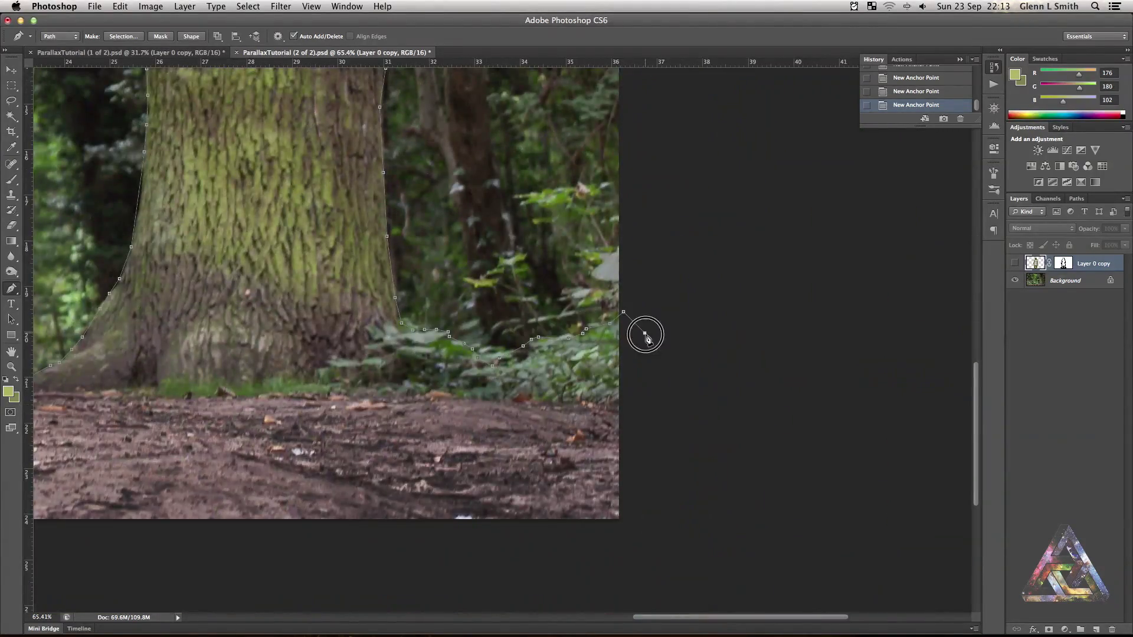
- Run the path outside the photo's bottom and left edges and close it at the starting anchor point
{"action": "scroll", "coordinate": [645, 333], "scroll_direction": "left", "scroll_amount": 20}
{"action": "left_click_drag", "start_coordinate": [300, 417], "coordinate": [170, 419]}
{"action": "left_click_drag", "start_coordinate": [458, 344], "coordinate": [601, 305]}
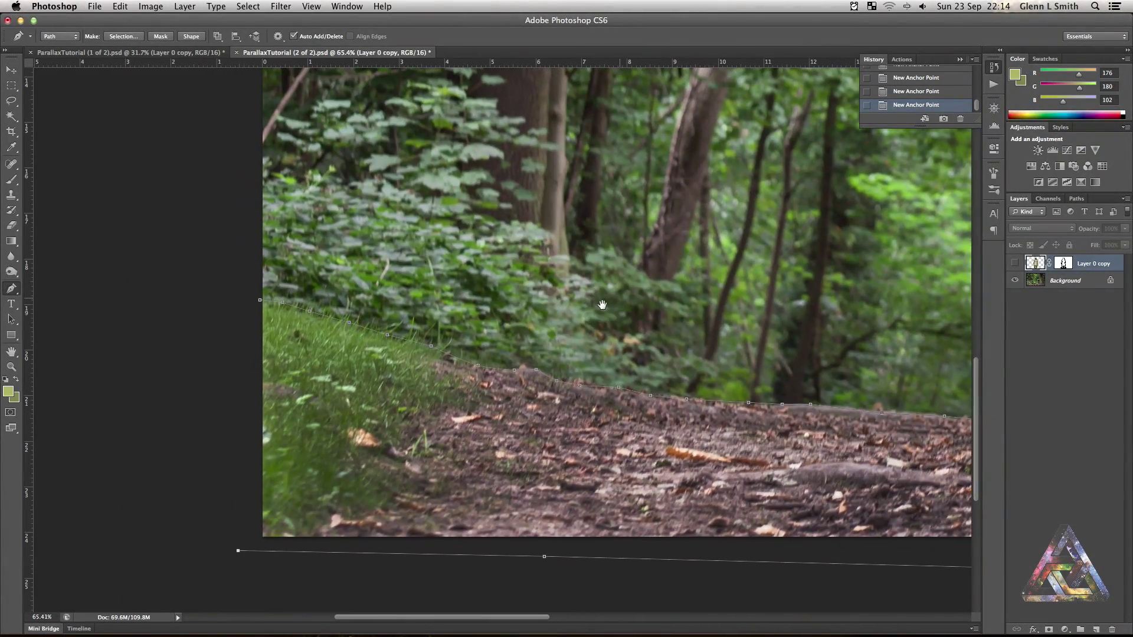
{"action": "left_click_drag", "start_coordinate": [450, 256], "coordinate": [498, 257]}
{"action": "left_click", "coordinate": [295, 356]}
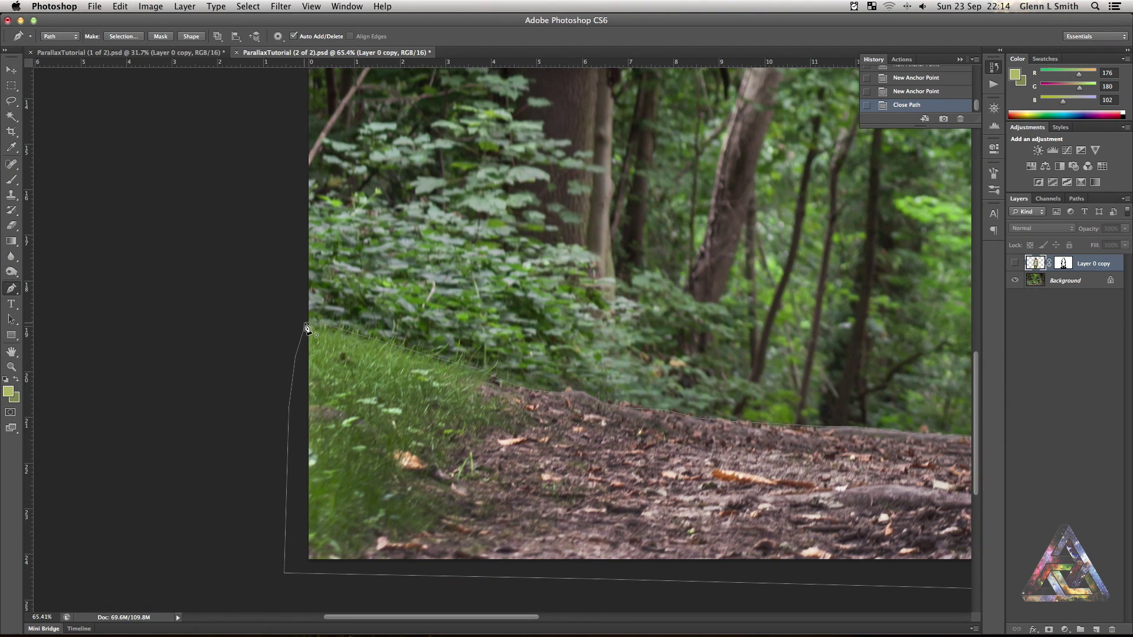
- Convert the closed ground-and-tree work path into a new anti-aliased selection with a feather radius of 1 pixel
{"action": "scroll", "coordinate": [308, 328], "scroll_direction": "down", "scroll_amount": 5}
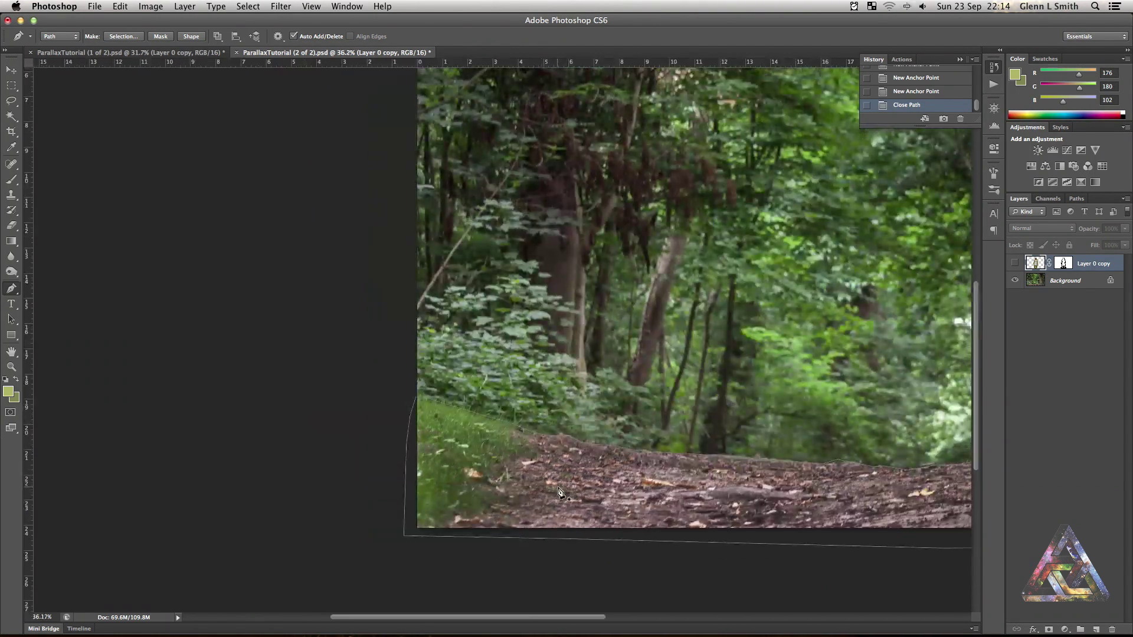
{"action": "left_click_drag", "start_coordinate": [639, 404], "coordinate": [366, 429]}
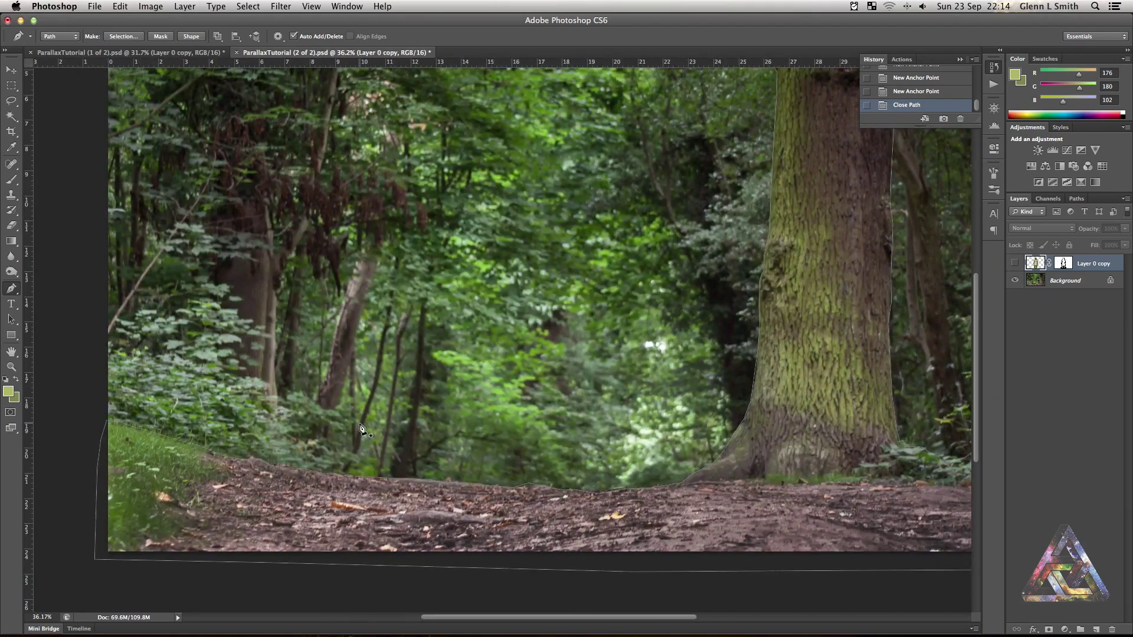
{"action": "scroll", "coordinate": [457, 422], "scroll_direction": "down", "scroll_amount": 2}
{"action": "scroll", "coordinate": [457, 422], "scroll_direction": "up", "scroll_amount": 1}
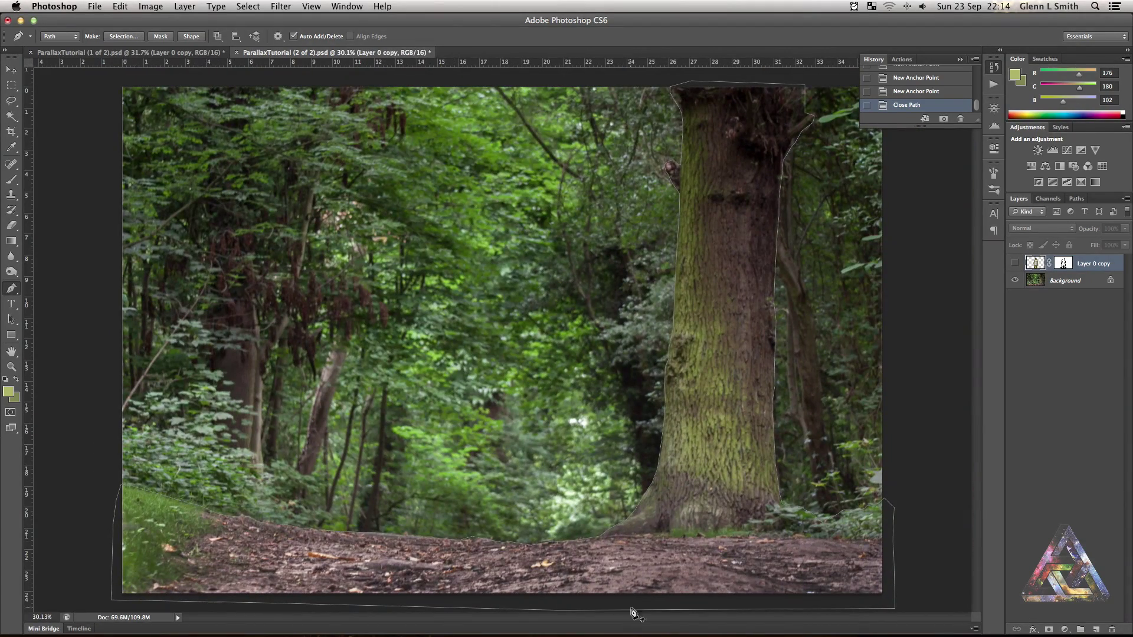
{"action": "left_click", "coordinate": [1077, 199]}
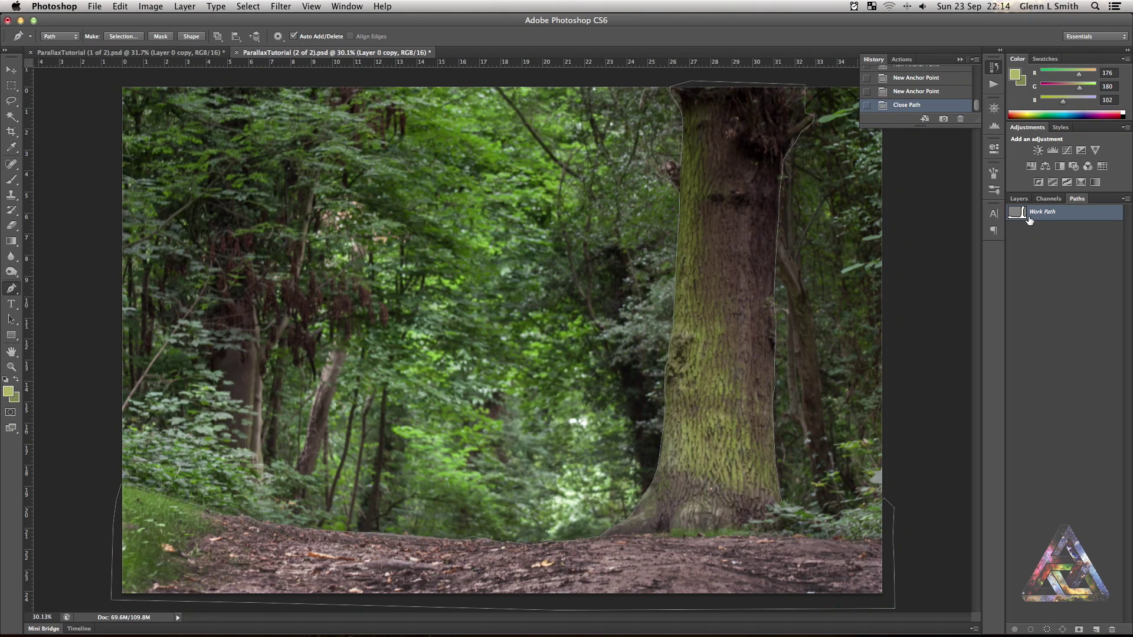
{"action": "right_click", "coordinate": [727, 259]}
{"action": "left_click", "coordinate": [755, 307]}
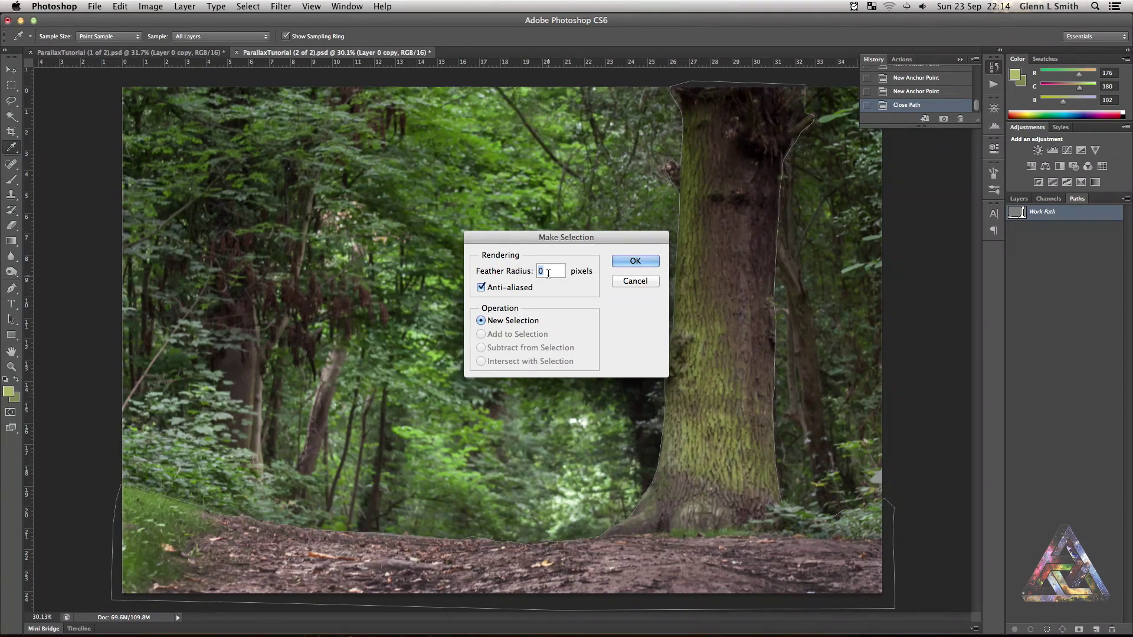
{"action": "type", "text": "1"}
{"action": "left_click", "coordinate": [625, 261]}
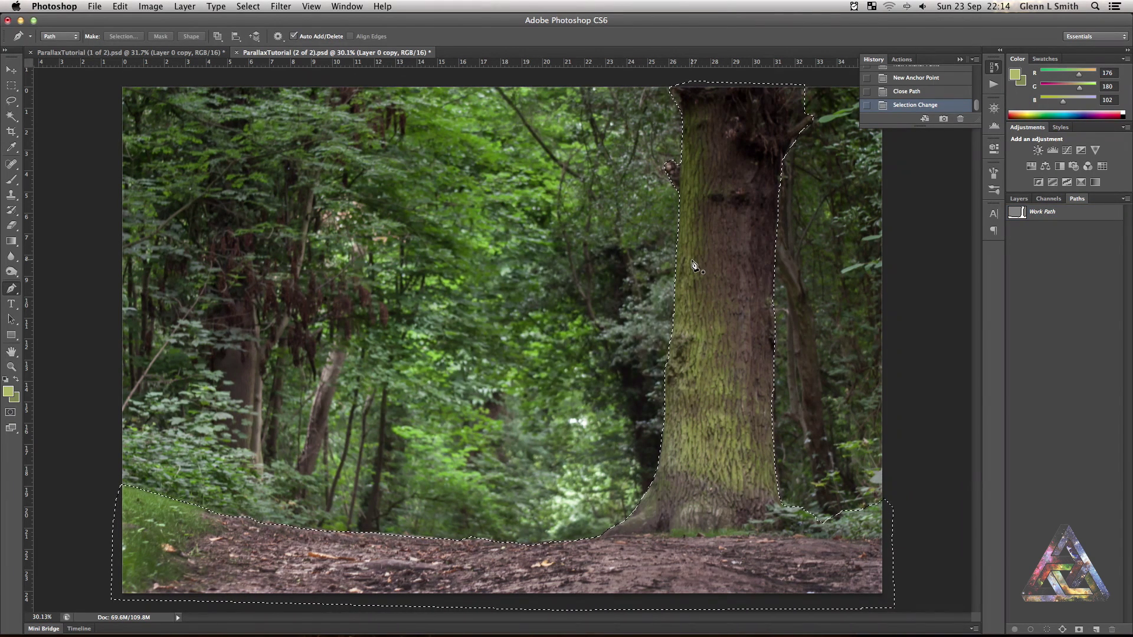
- Activate the Rectangular Marquee tool and unlock the Background so it becomes a regular layer, keeping the selection
{"action": "left_click", "coordinate": [10, 89]}
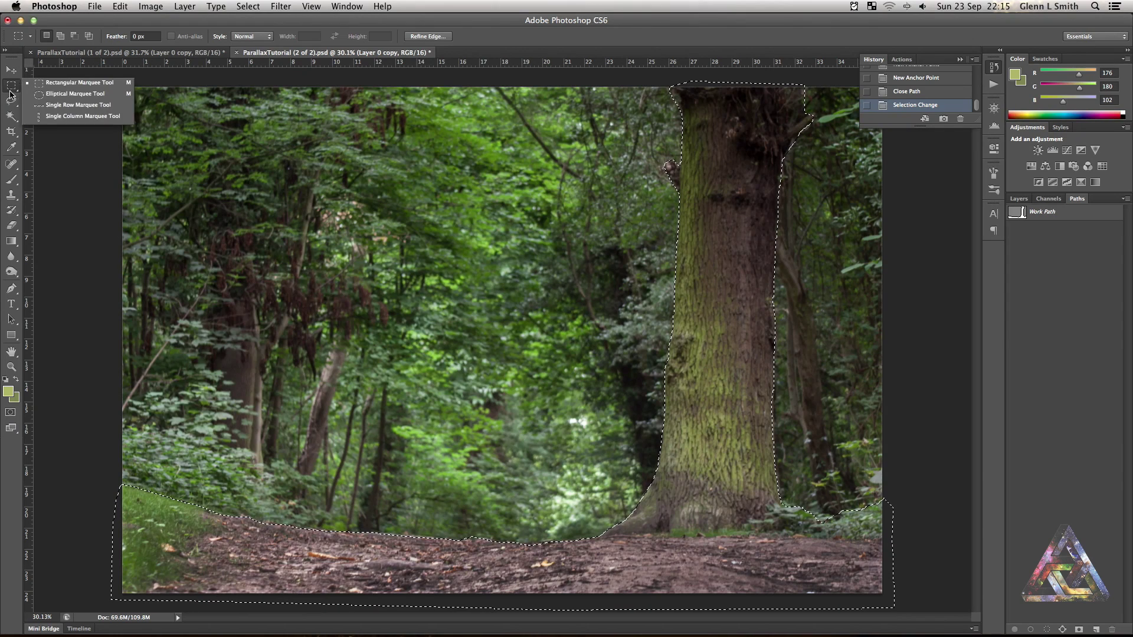
{"action": "left_click", "coordinate": [79, 83]}
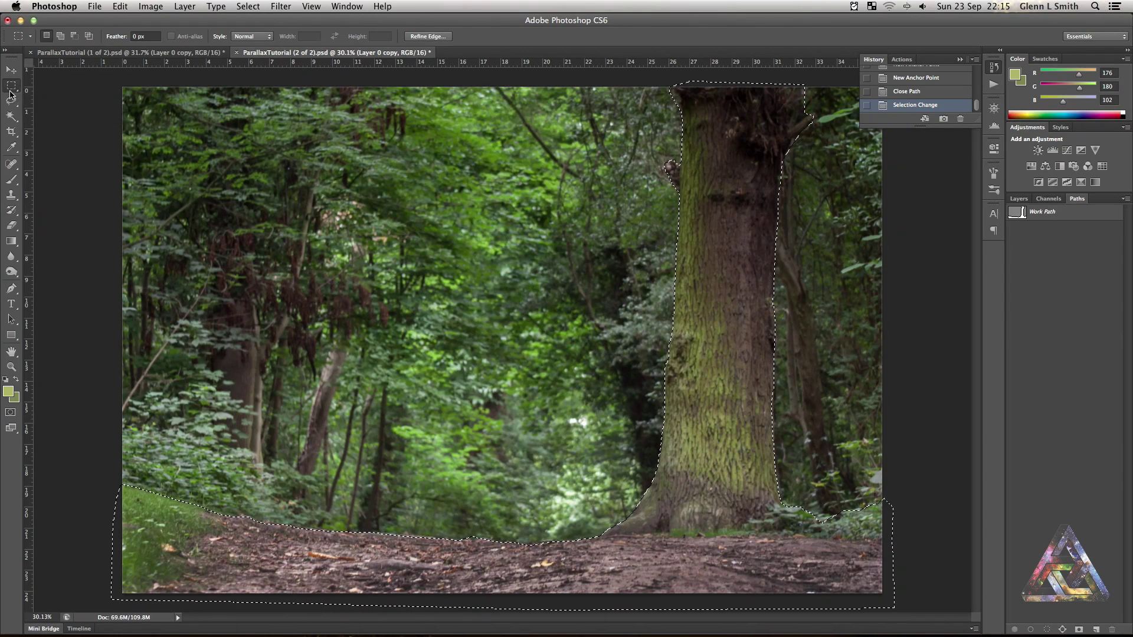
{"action": "right_click", "coordinate": [712, 218]}
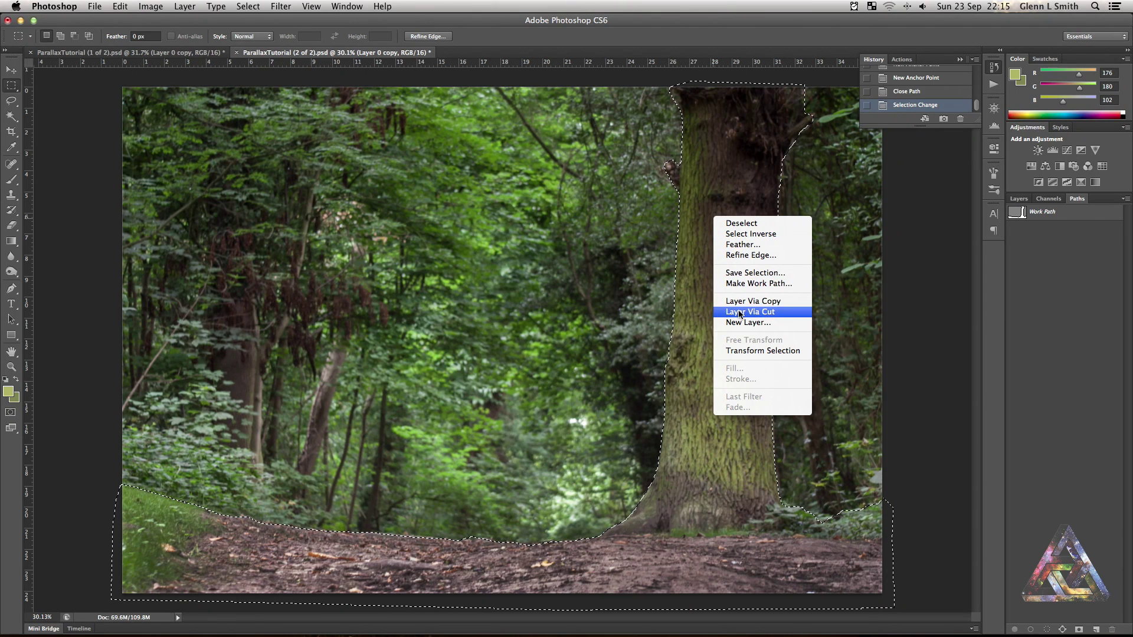
{"action": "left_click", "coordinate": [1025, 198]}
{"action": "left_click", "coordinate": [1025, 199]}
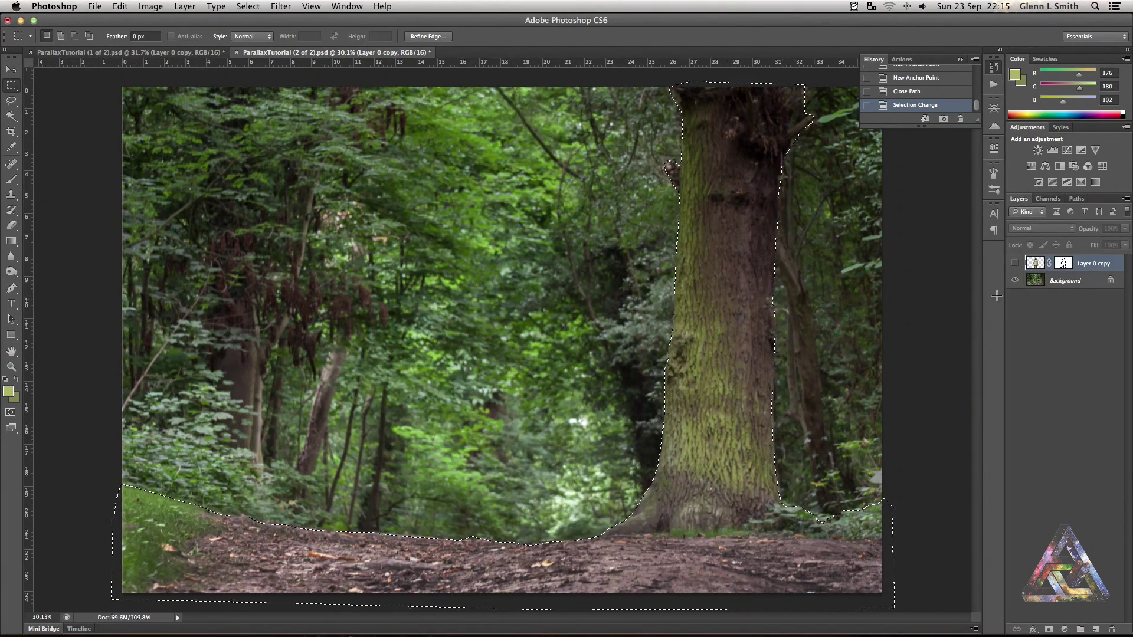
{"action": "left_click", "coordinate": [1080, 281]}
{"action": "left_click_drag", "start_coordinate": [1115, 285], "coordinate": [1113, 628]}
- Cut the selected ground and tree out of the forest layer onto a new layer with Layer Via Cut
{"action": "right_click", "coordinate": [710, 255]}
{"action": "key", "text": "Escape"}
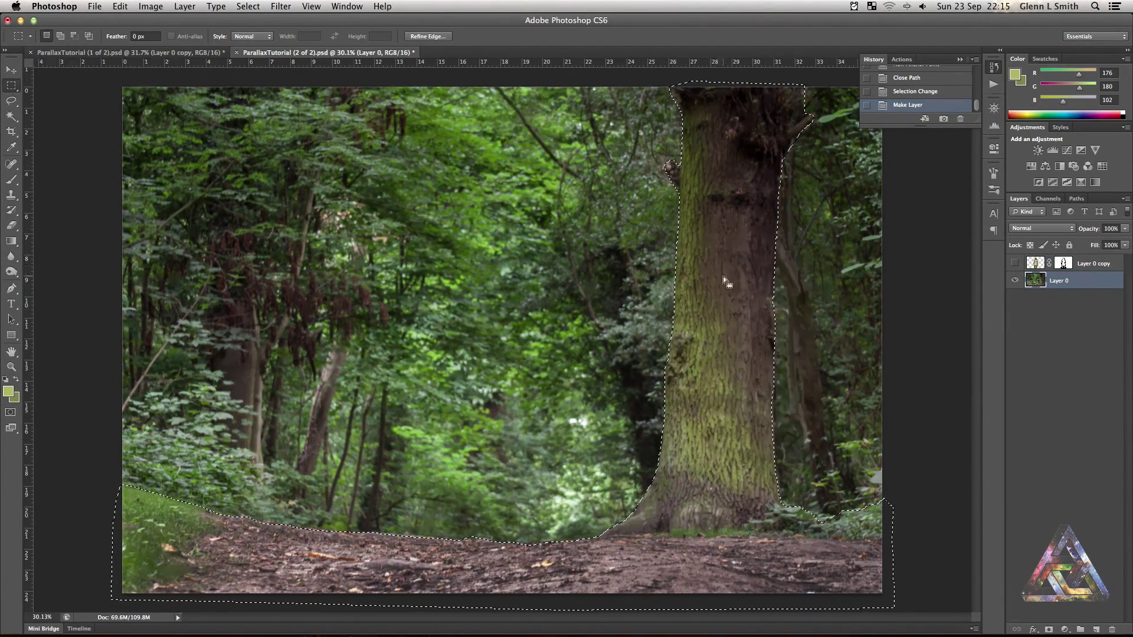
{"action": "right_click", "coordinate": [709, 248]}
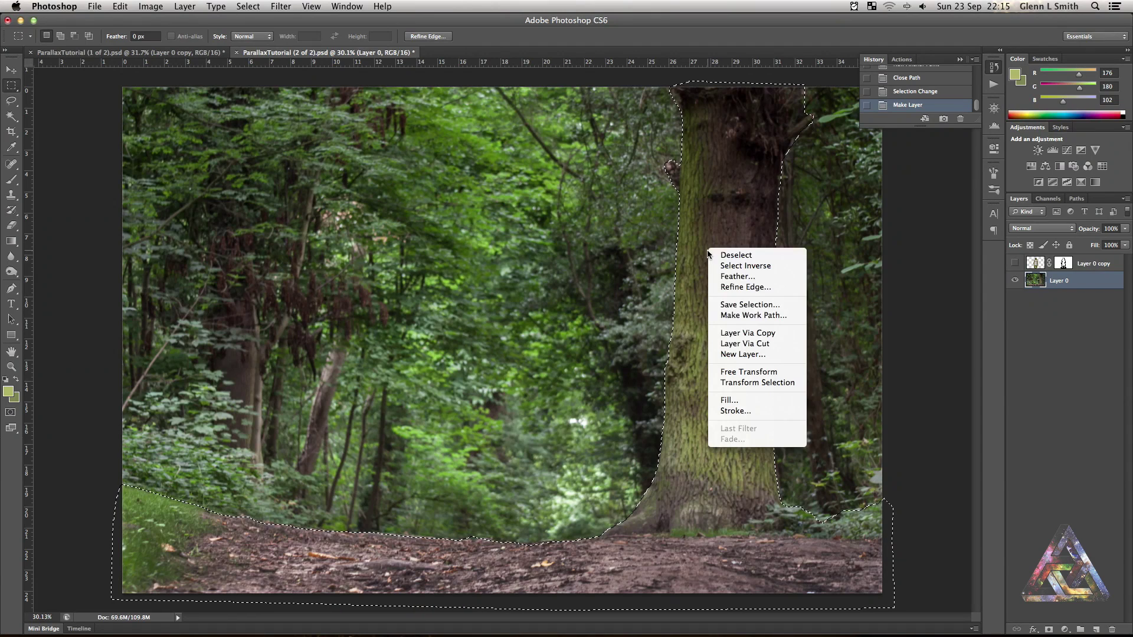
{"action": "left_click", "coordinate": [746, 344]}
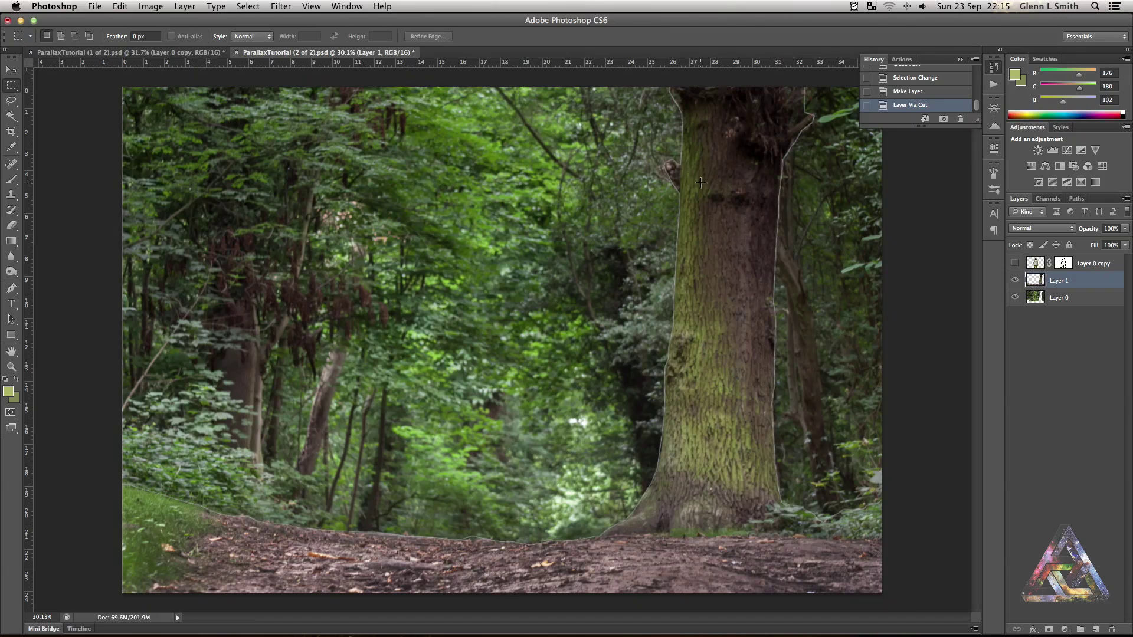
- Check the separation of the ground-and-tree cut-out by switching its layer's visibility off and on
{"action": "left_click", "coordinate": [1016, 281]}
{"action": "left_click", "coordinate": [1016, 281]}
{"action": "left_click", "coordinate": [1016, 281]}
{"action": "left_click", "coordinate": [1016, 281]}
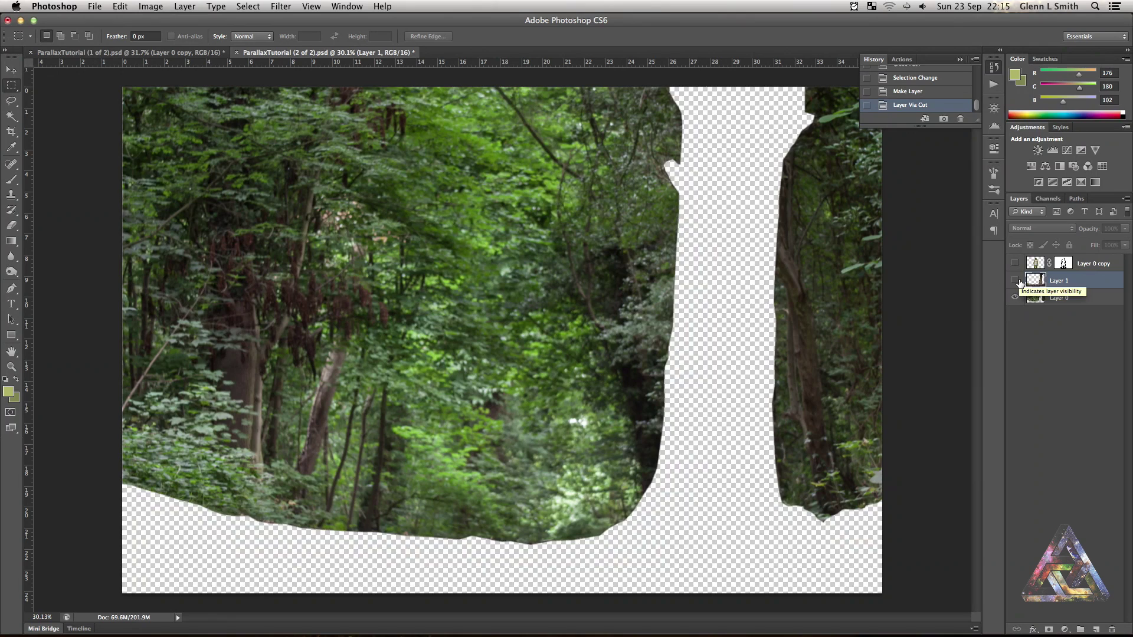
{"action": "left_click", "coordinate": [1016, 281]}
{"action": "left_click", "coordinate": [11, 70]}
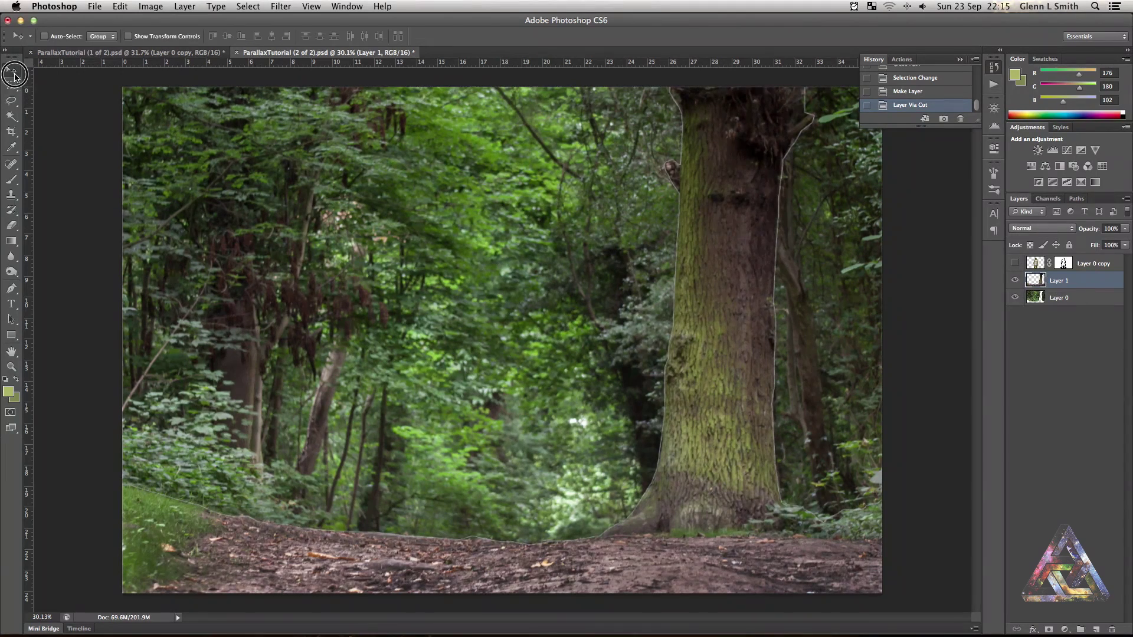
{"action": "mouse_move", "coordinate": [708, 223]}
{"action": "left_mouse_down"}
{"action": "mouse_move", "coordinate": [685, 220]}
{"action": "mouse_move", "coordinate": [723, 229]}
{"action": "left_mouse_up"}
- Hide the ground-and-tree cut-out layer and select the transparent hole in the forest layer with the Magic Wand
{"action": "left_click", "coordinate": [1015, 281]}
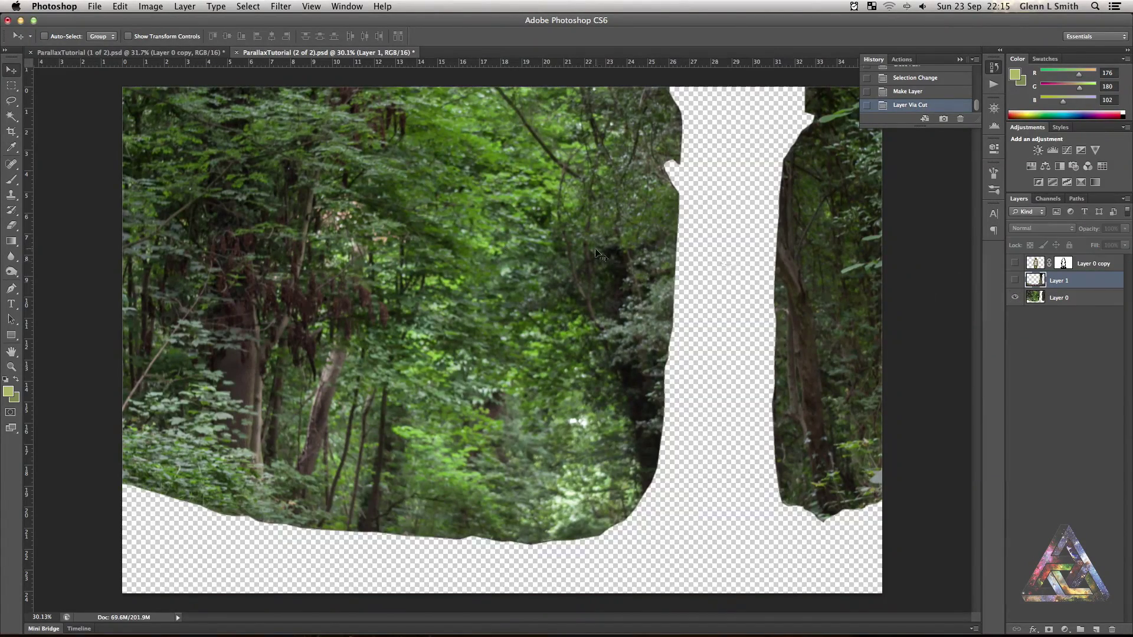
{"action": "left_click", "coordinate": [13, 119]}
{"action": "left_click", "coordinate": [1041, 300]}
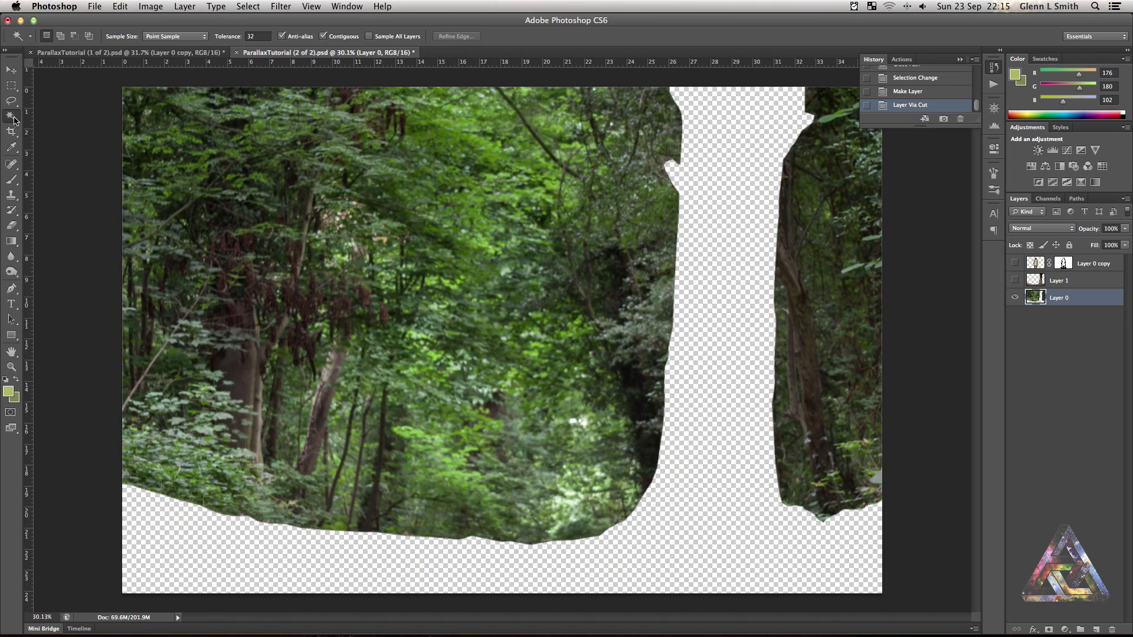
{"action": "left_click", "coordinate": [731, 268]}
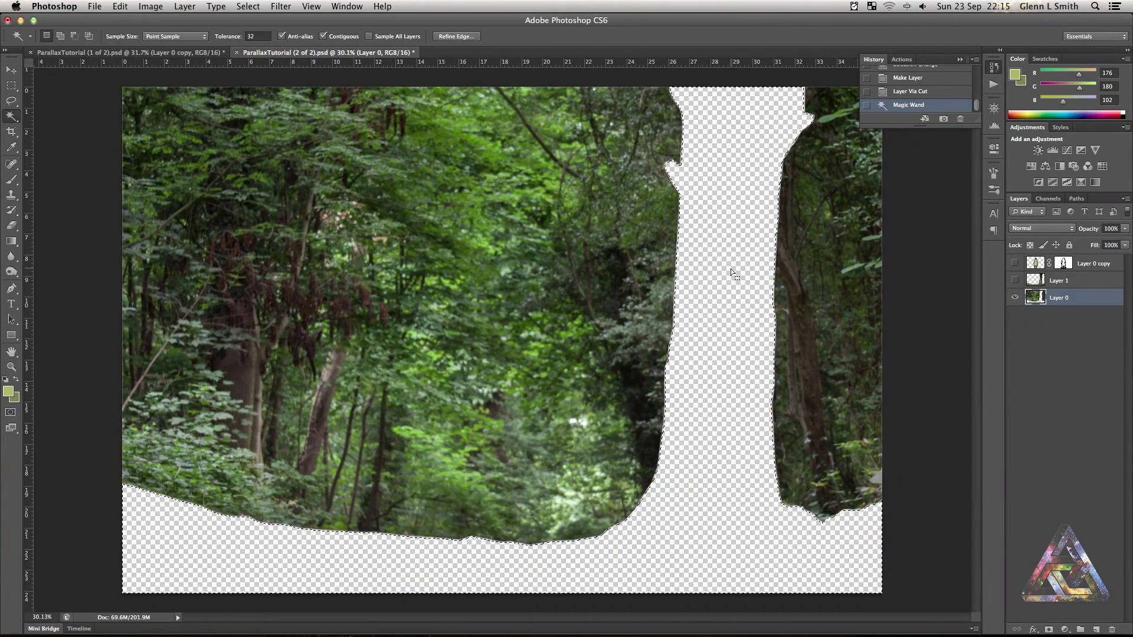
{"action": "right_click", "coordinate": [731, 268]}
{"action": "left_click", "coordinate": [731, 268]}
- Expand the selection of the transparent hole by 3 pixels so it overlaps the surrounding forest
{"action": "scroll", "coordinate": [679, 239], "scroll_direction": "up", "scroll_amount": 5}
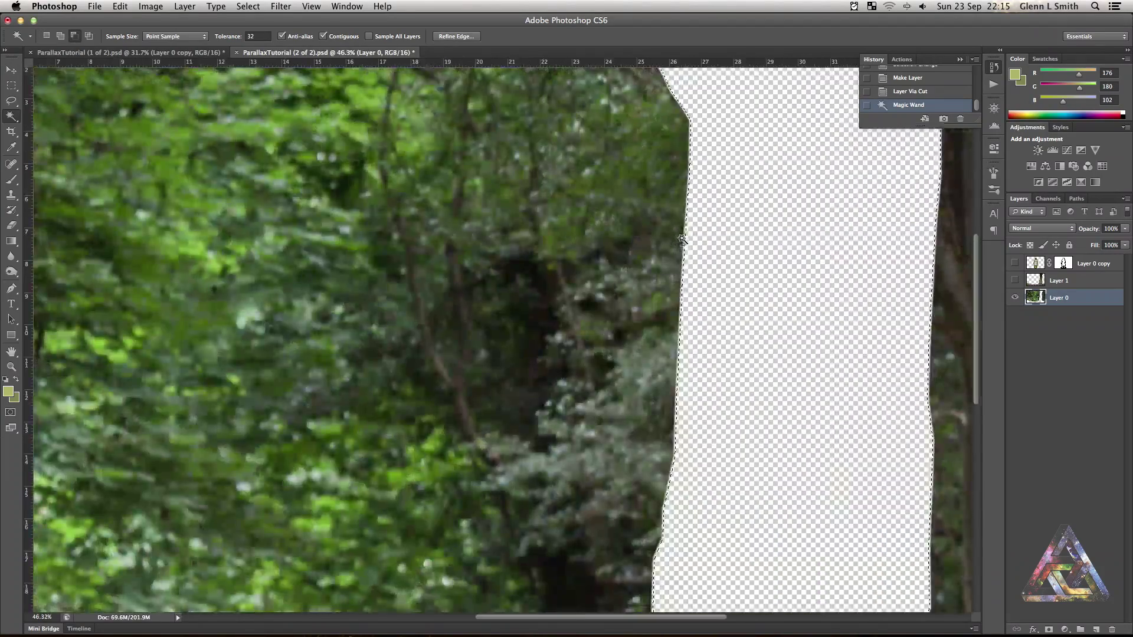
{"action": "scroll", "coordinate": [682, 238], "scroll_direction": "down", "scroll_amount": 2}
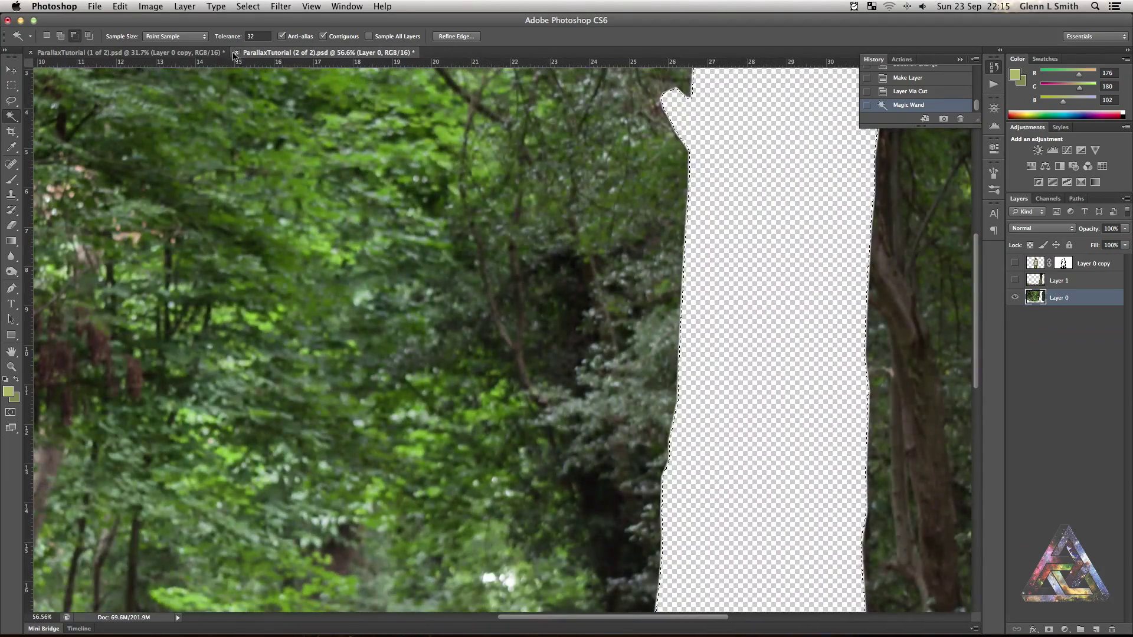
{"action": "left_click", "coordinate": [194, 8]}
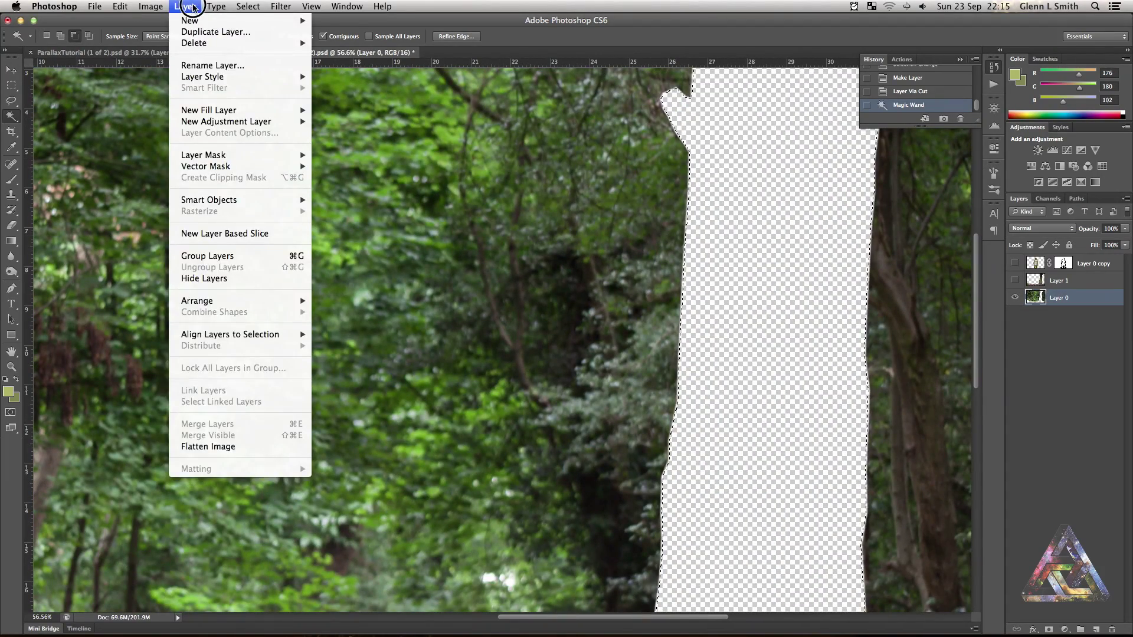
{"action": "mouse_move", "coordinate": [242, 8]}
{"action": "mouse_move", "coordinate": [271, 157]}
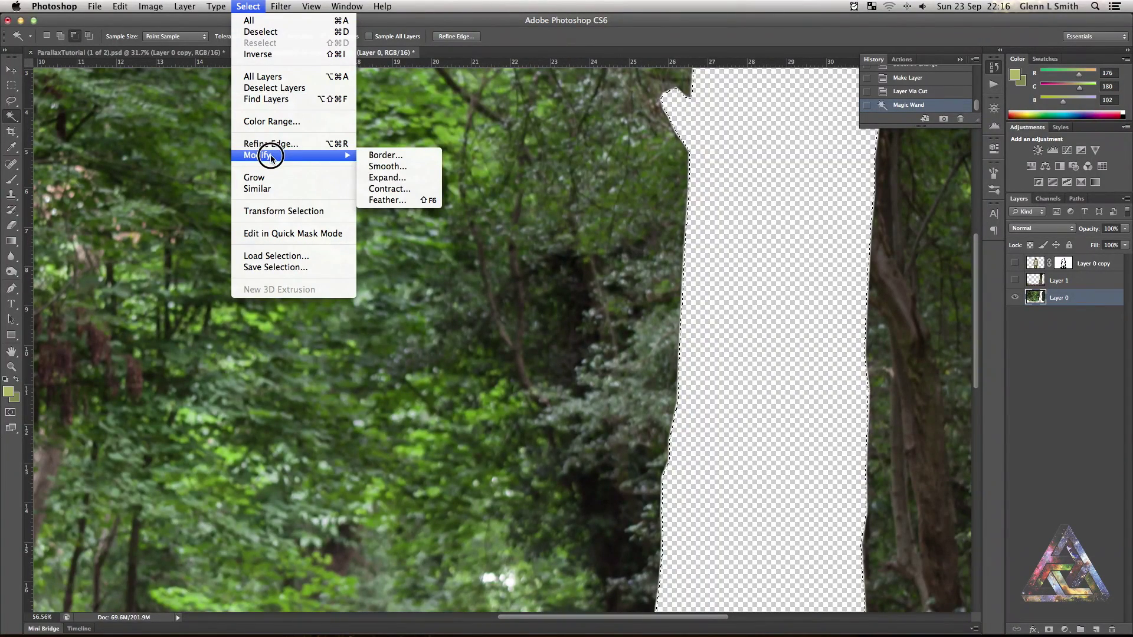
{"action": "left_click", "coordinate": [393, 184]}
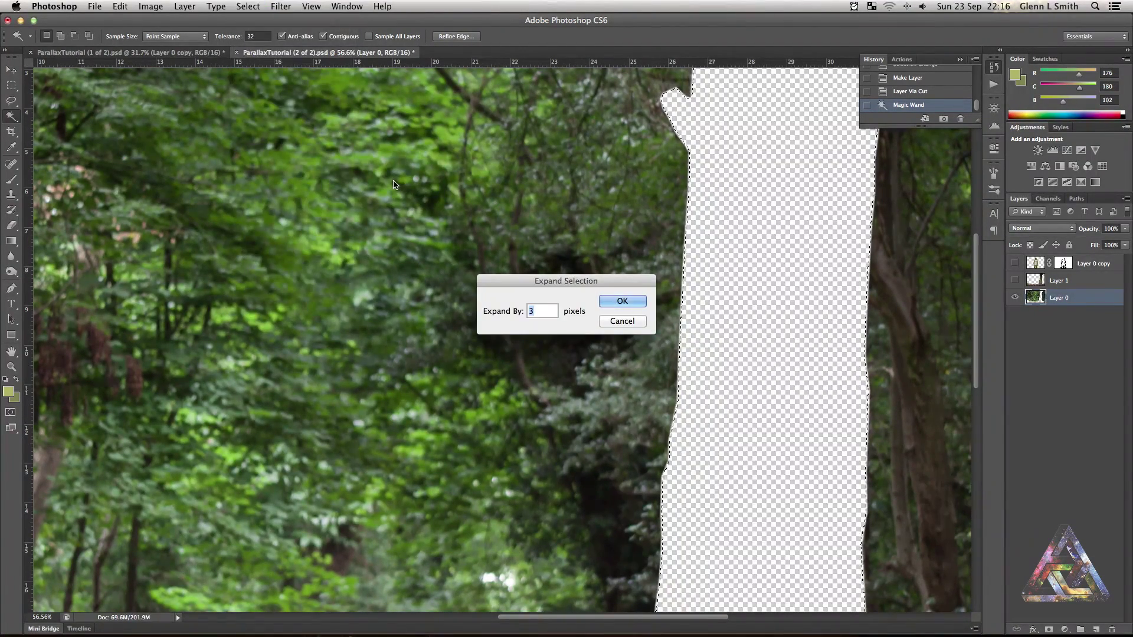
{"action": "left_click", "coordinate": [611, 302]}
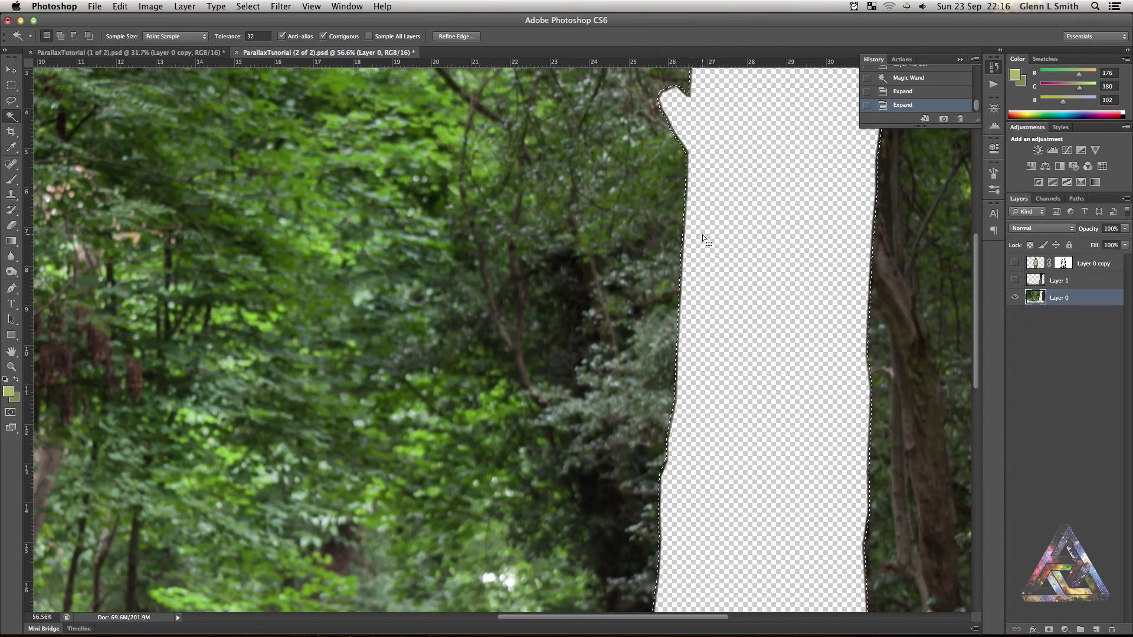
- Feather the expanded selection with a radius of 2 pixels
{"action": "scroll", "coordinate": [702, 235], "scroll_direction": "down", "scroll_amount": 1}
{"action": "scroll", "coordinate": [702, 234], "scroll_direction": "down", "scroll_amount": 10}
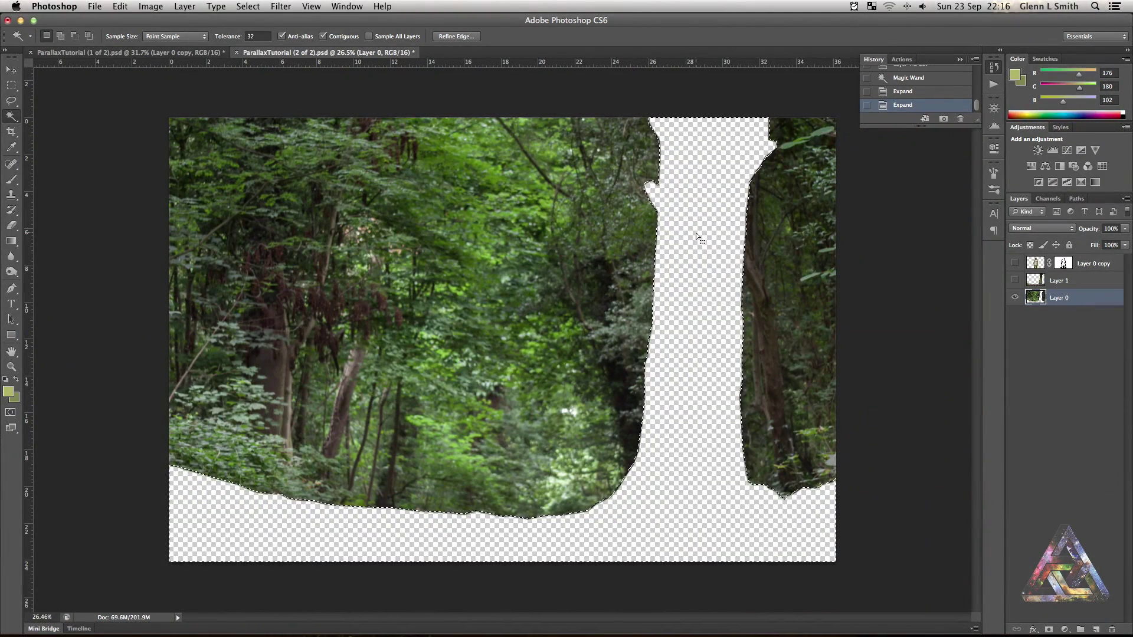
{"action": "right_click", "coordinate": [696, 234]}
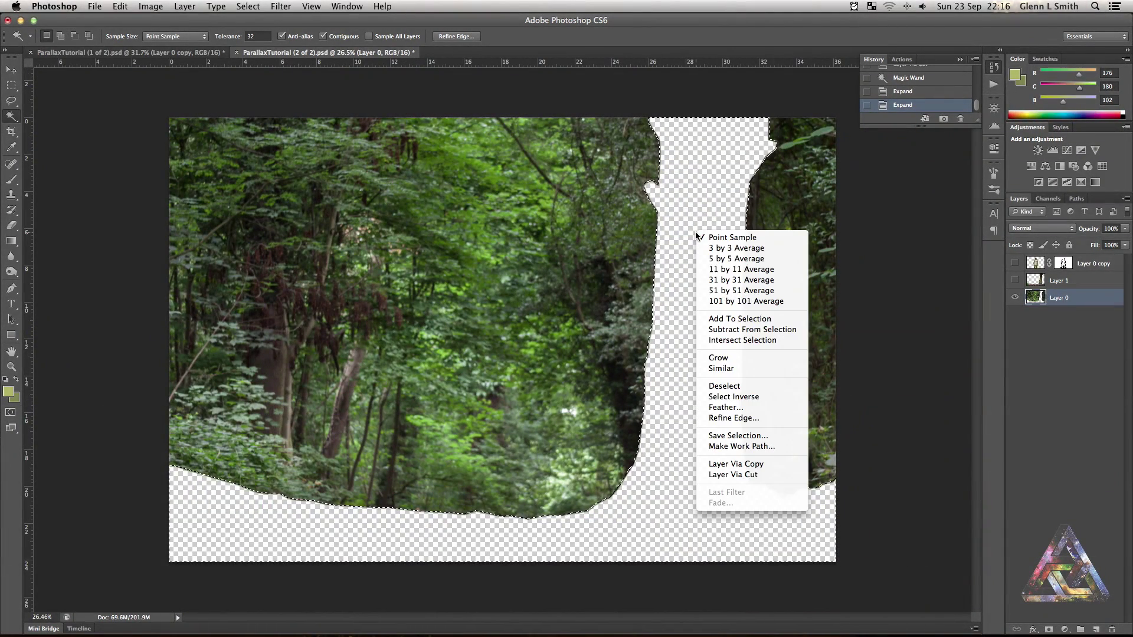
{"action": "left_click", "coordinate": [720, 407]}
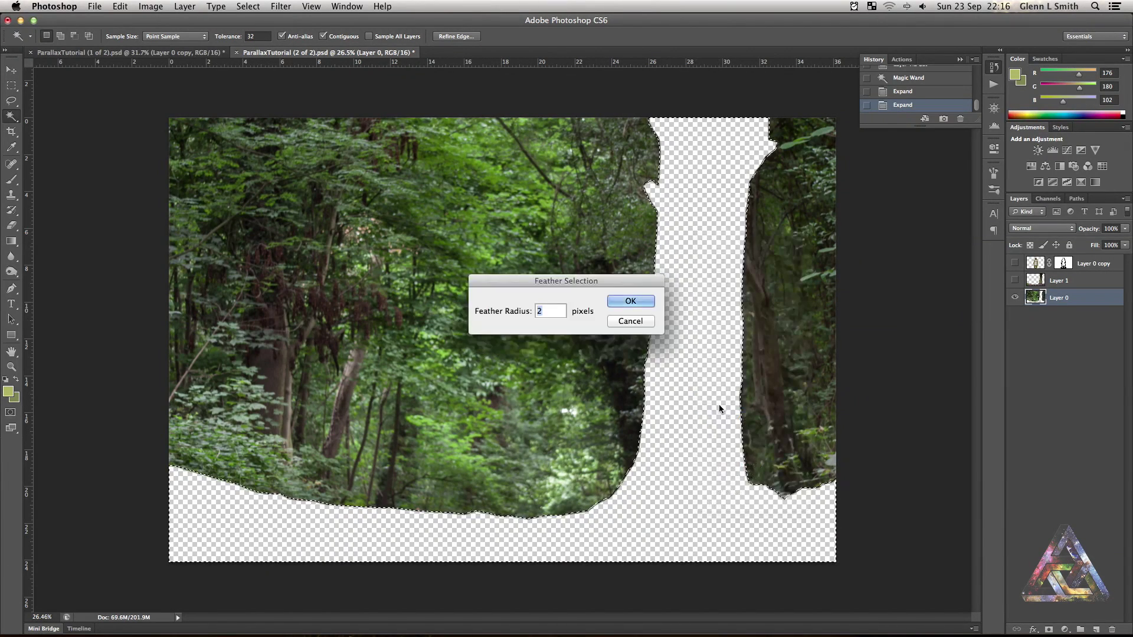
{"action": "left_click", "coordinate": [641, 301]}
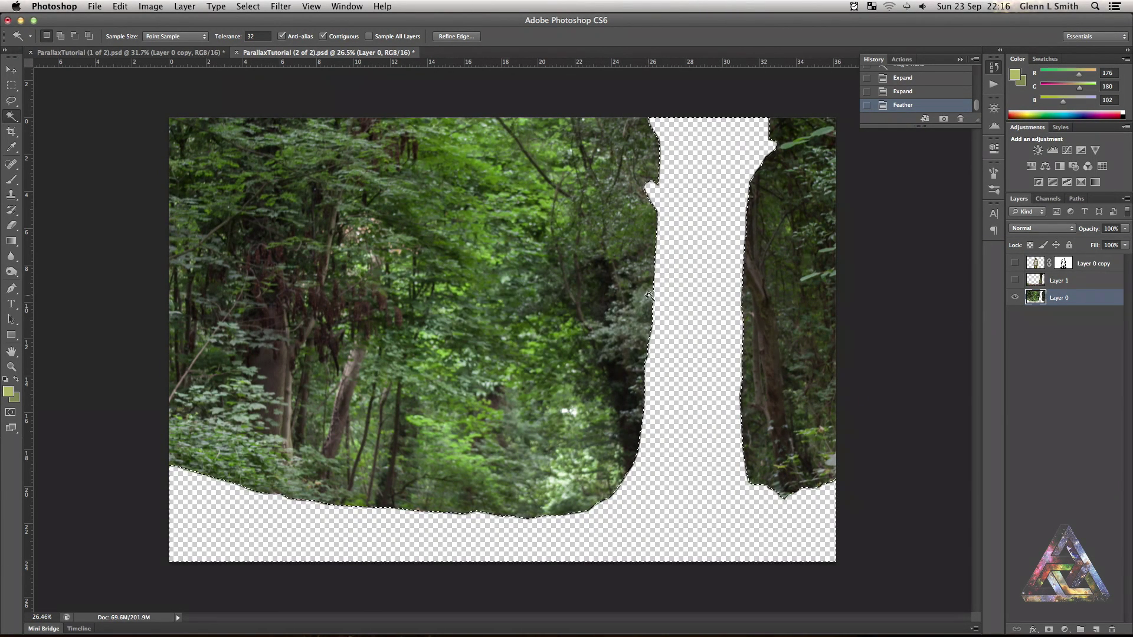
- Fill the selected hole in the forest layer using Content-Aware, Normal blending mode and 100% opacity, and inspect the filled background
{"action": "left_click", "coordinate": [9, 88]}
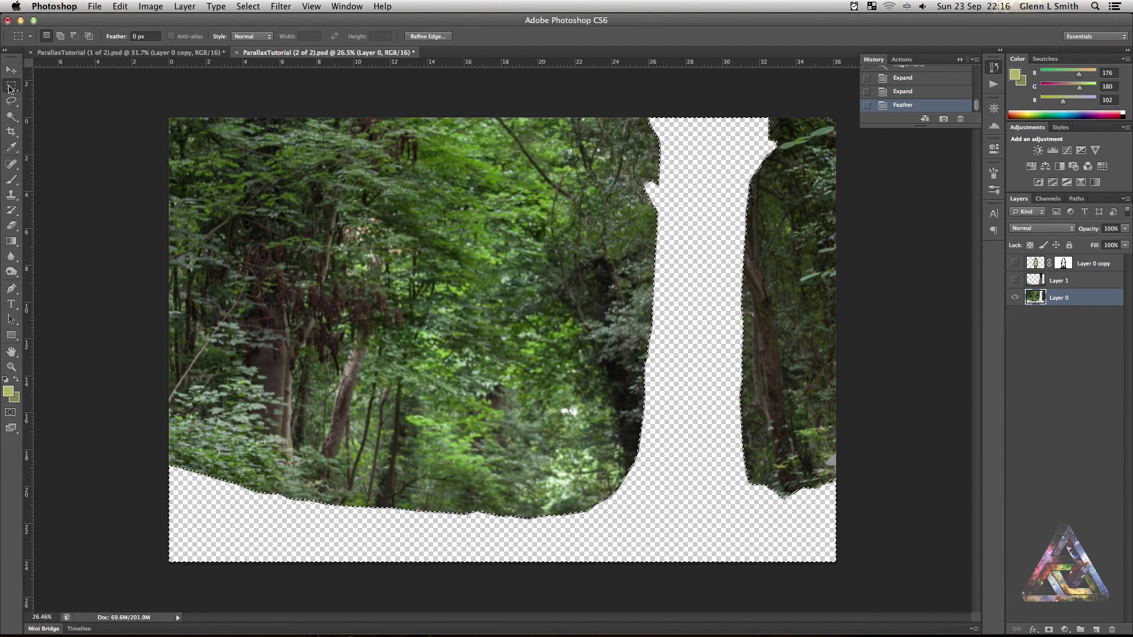
{"action": "right_click", "coordinate": [706, 221]}
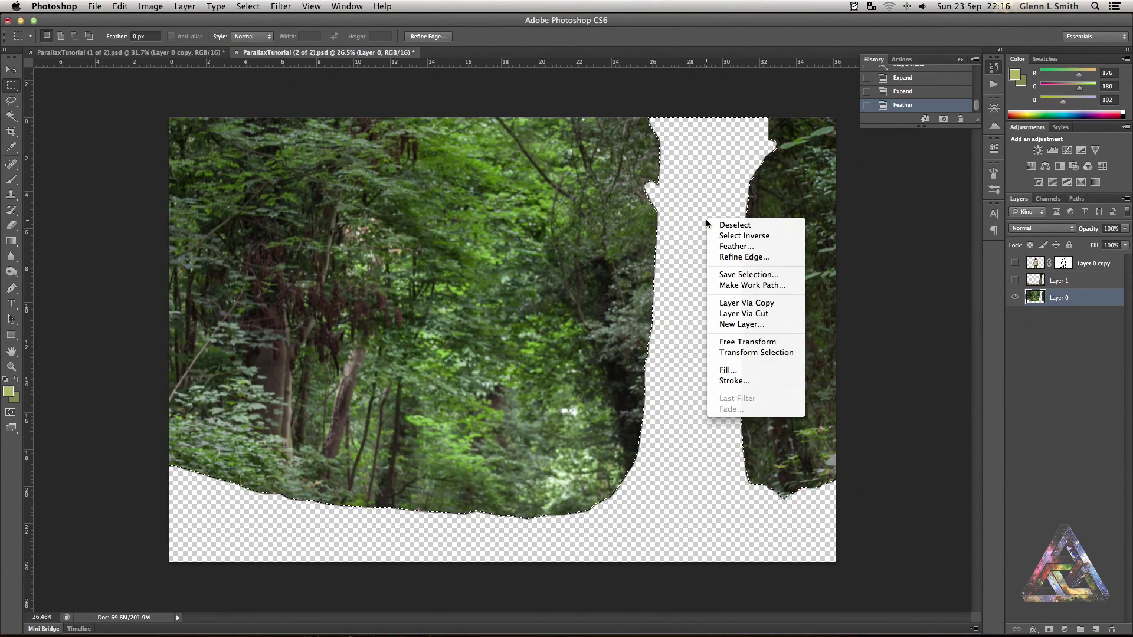
{"action": "left_click", "coordinate": [731, 370]}
{"action": "left_click_drag", "start_coordinate": [584, 233], "coordinate": [317, 153]}
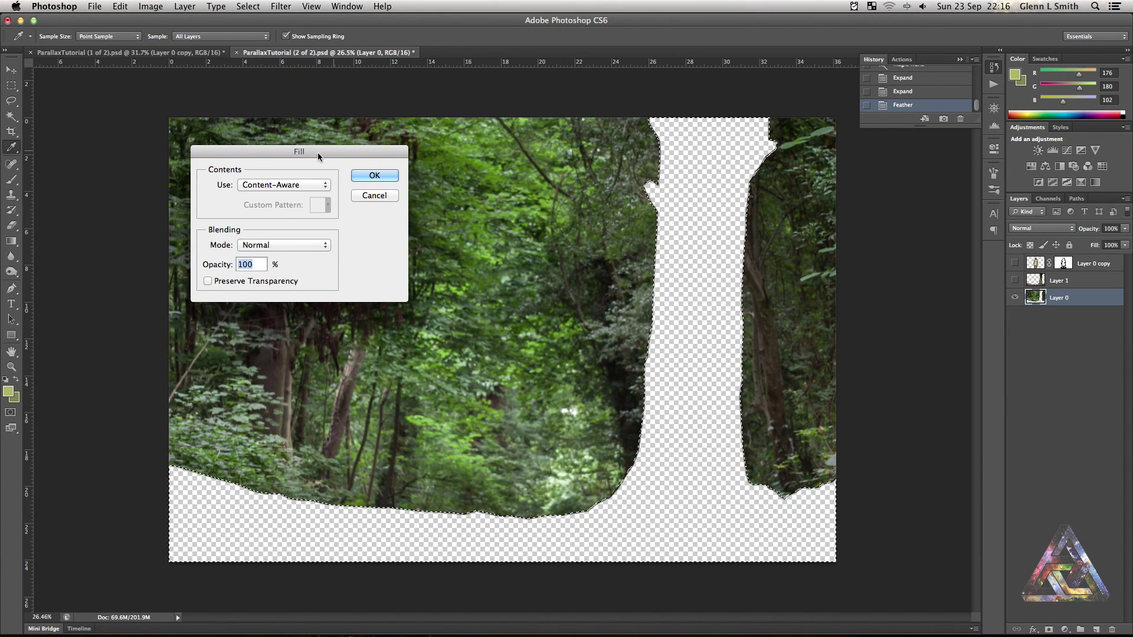
{"action": "left_click", "coordinate": [284, 184]}
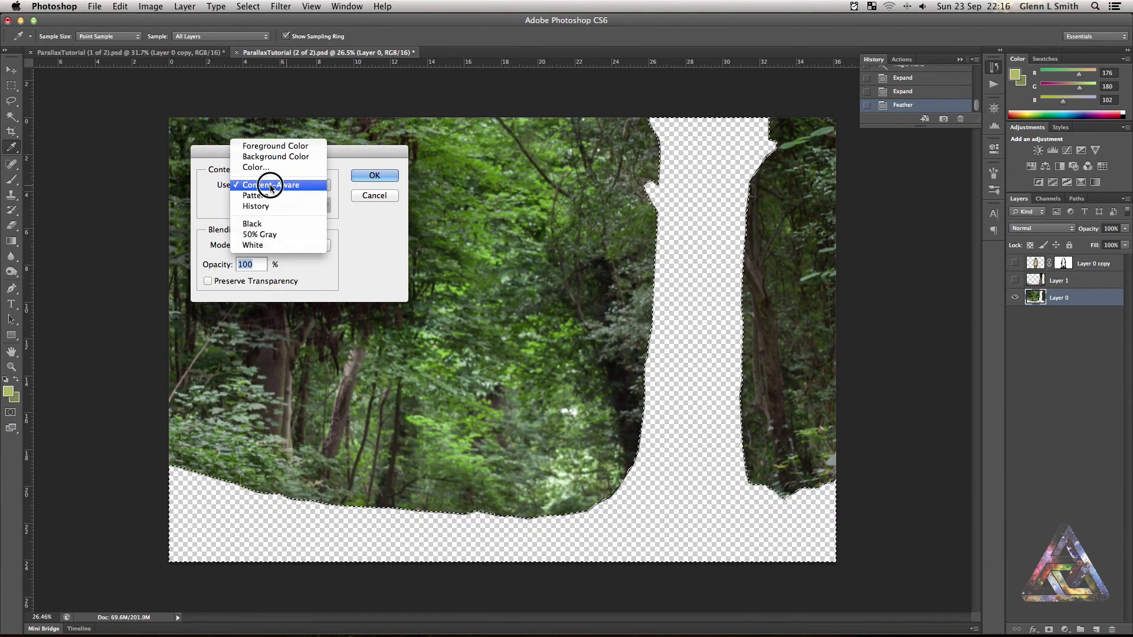
{"action": "left_click", "coordinate": [270, 187]}
{"action": "left_click", "coordinate": [374, 175]}
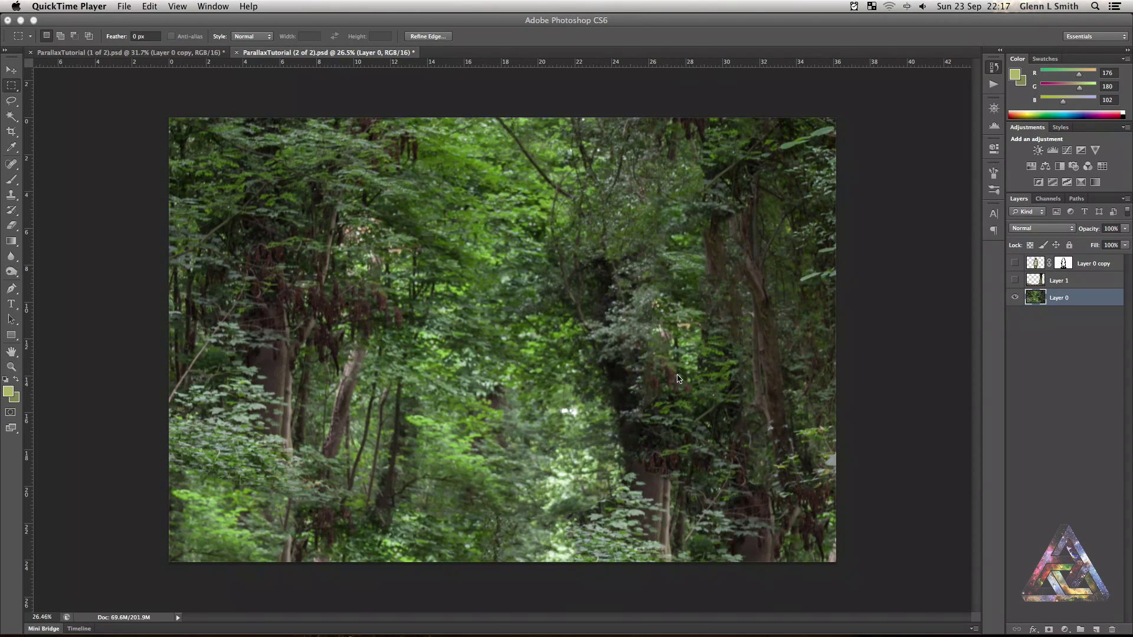
{"action": "scroll", "coordinate": [678, 378], "scroll_direction": "up", "scroll_amount": 5}
{"action": "scroll", "coordinate": [661, 323], "scroll_direction": "down", "scroll_amount": 5}
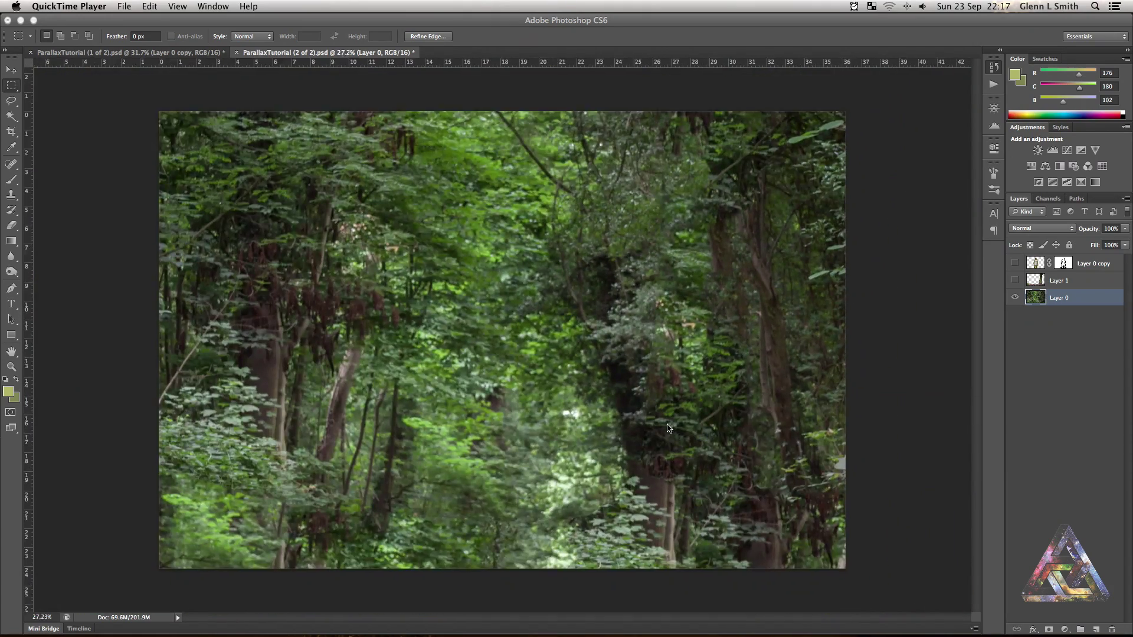
{"action": "scroll", "coordinate": [669, 428], "scroll_direction": "up", "scroll_amount": 2}
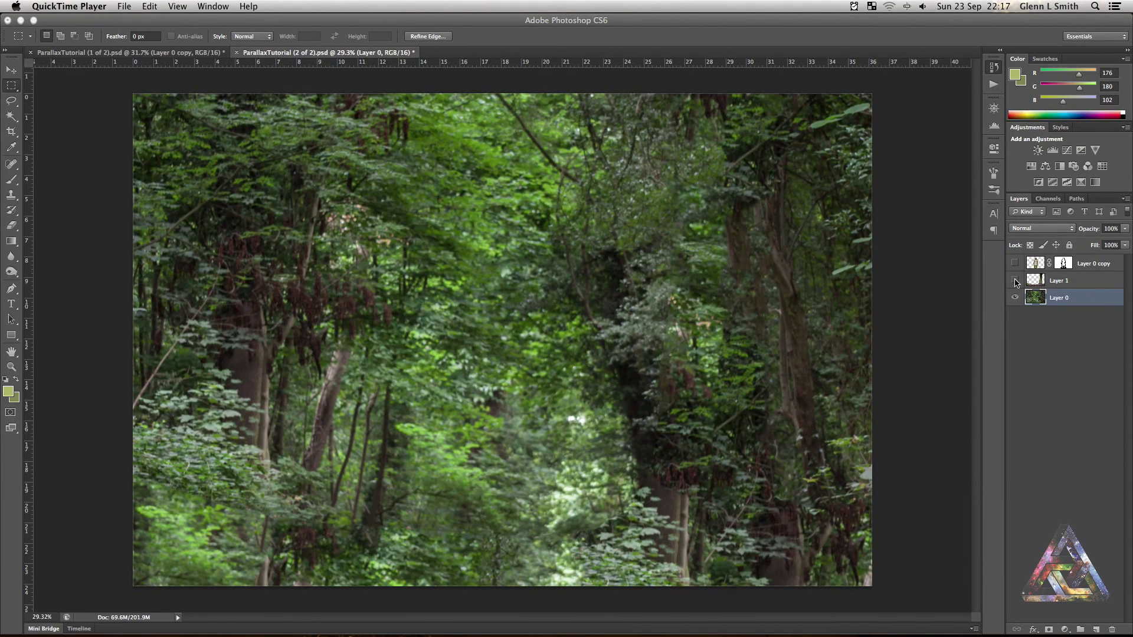
- Show the ground-and-tree cut-out layer over the filled forest and clear the selection
{"action": "left_click", "coordinate": [1014, 281]}
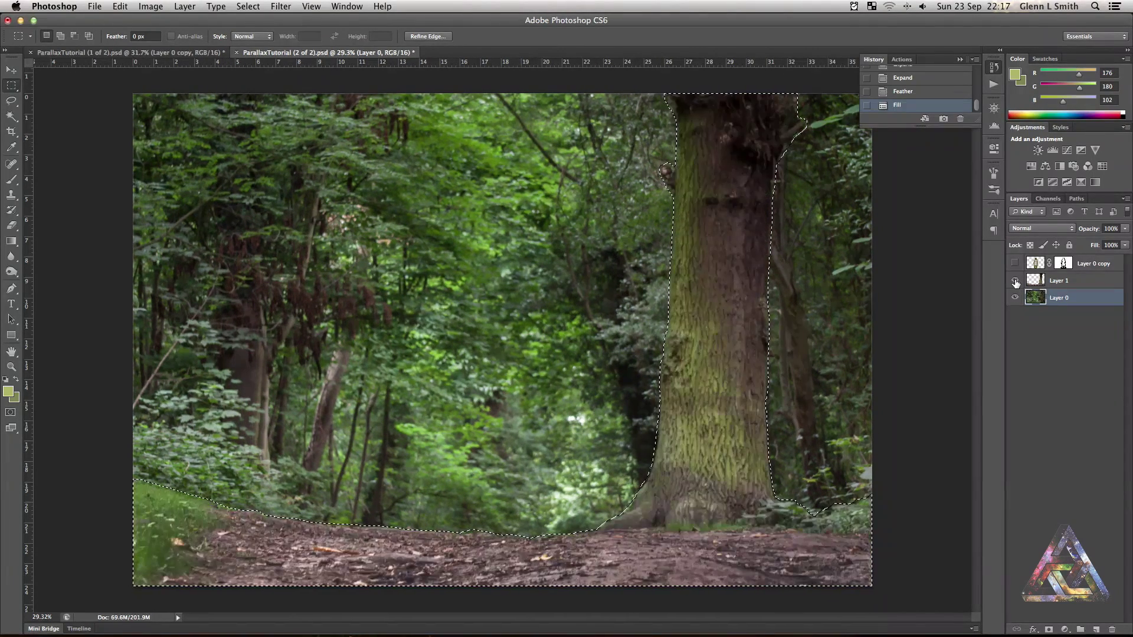
{"action": "left_click", "coordinate": [403, 227]}
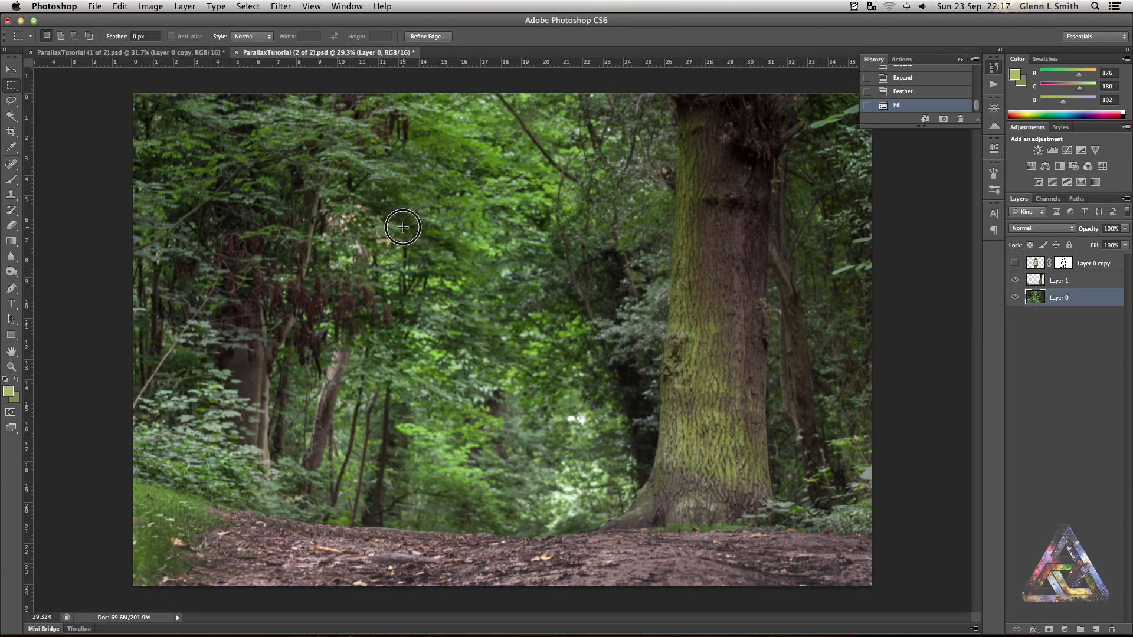
- Shift the ground-and-tree layer over the filled background to test the parallax, and move it back into place
{"action": "left_click", "coordinate": [12, 71]}
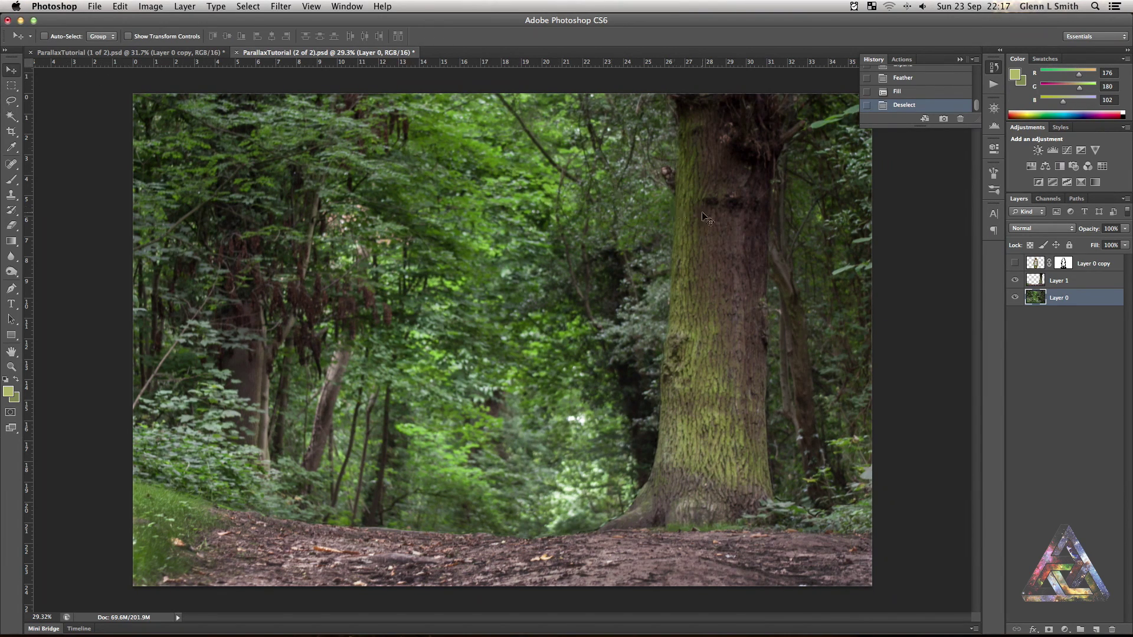
{"action": "key", "text": "alt+bracketright"}
{"action": "mouse_move", "coordinate": [723, 256]}
{"action": "left_mouse_down"}
{"action": "mouse_move", "coordinate": [738, 256]}
{"action": "mouse_move", "coordinate": [723, 260]}
{"action": "left_mouse_up"}
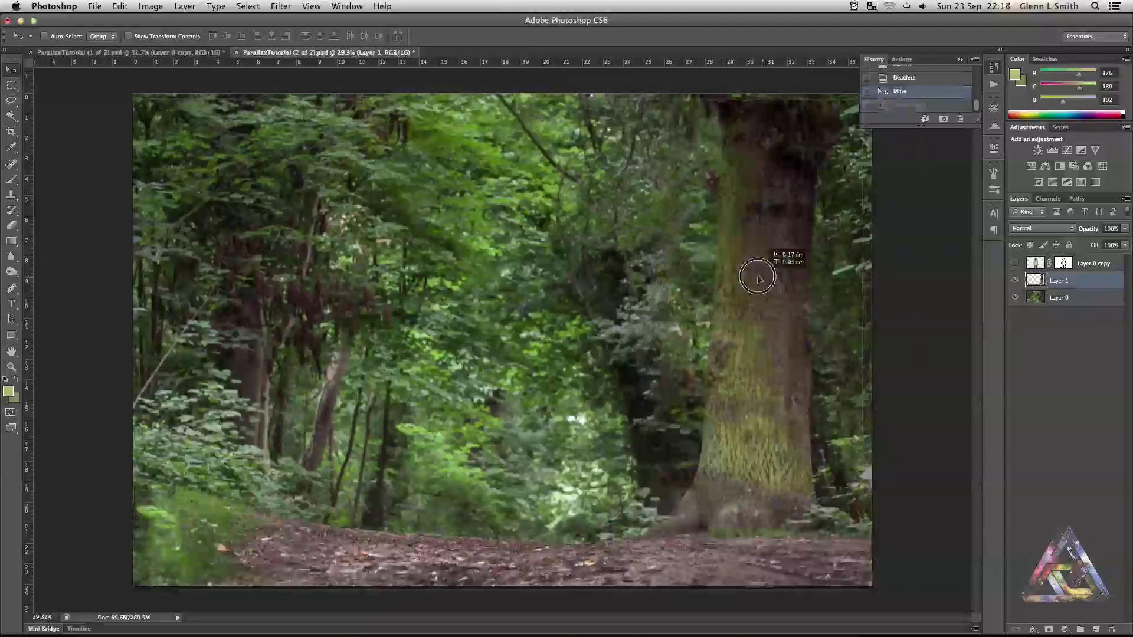
{"action": "mouse_move", "coordinate": [756, 271]}
{"action": "left_mouse_down"}
{"action": "mouse_move", "coordinate": [732, 274]}
{"action": "mouse_move", "coordinate": [716, 260]}
{"action": "mouse_move", "coordinate": [719, 271]}
{"action": "left_mouse_up"}
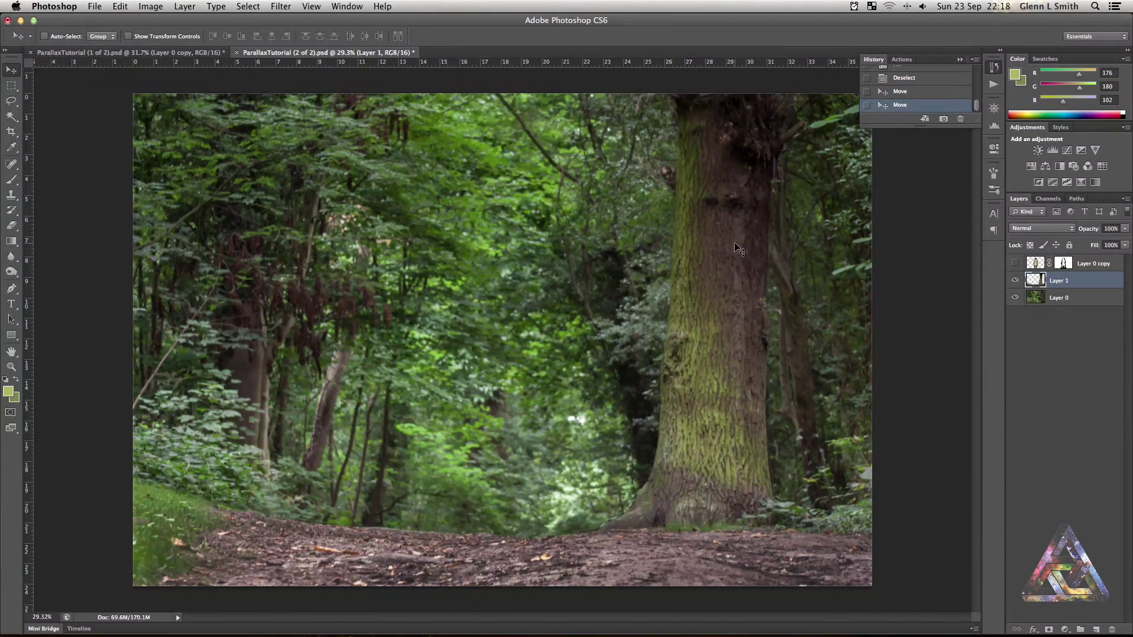
- Show the woman cut-out layer and rename the three layers Girl, Tree and BG
{"action": "left_click", "coordinate": [1014, 264]}
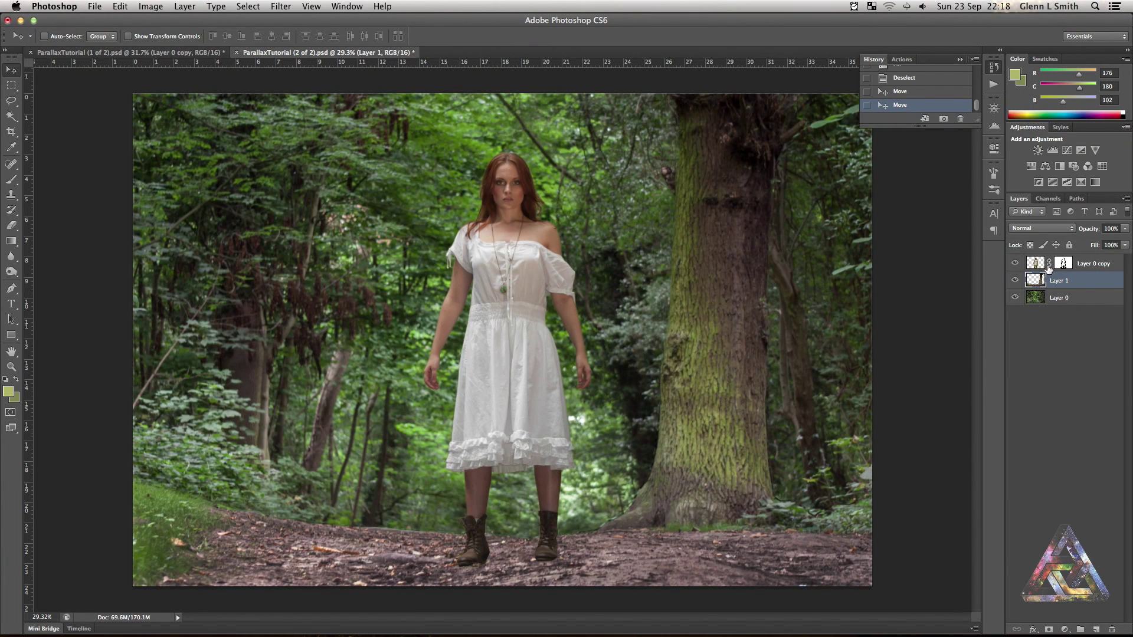
{"action": "double_click", "coordinate": [1061, 281]}
{"action": "type", "text": "Tree"}
{"action": "key", "text": "Tab"}
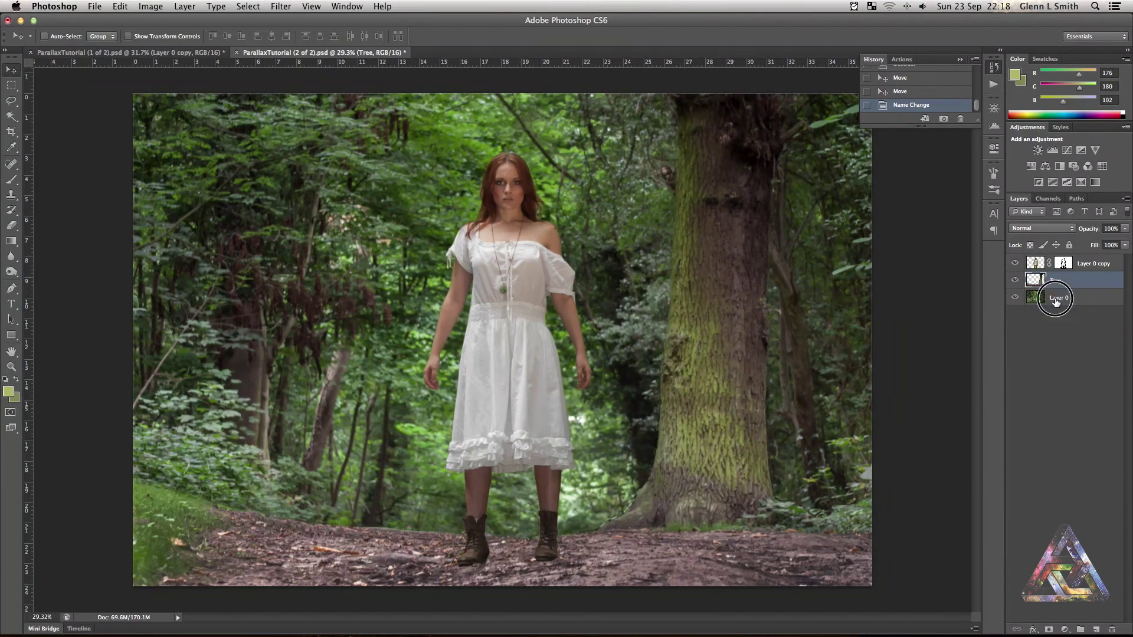
{"action": "type", "text": "BG"}
{"action": "key", "text": "shift+Tab"}
{"action": "key", "text": "shift+Tab"}
{"action": "type", "text": "Cirl"}
{"action": "key", "text": "Return"}
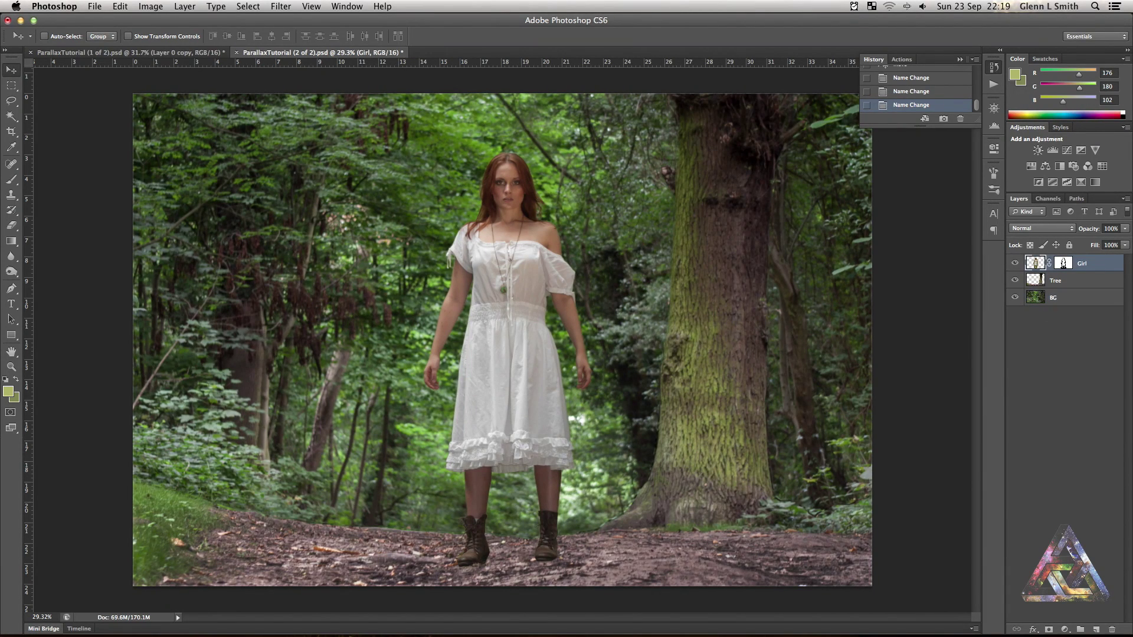
- Apply the layer mask of the Girl layer permanently to its pixels
{"action": "right_click", "coordinate": [1063, 264]}
{"action": "left_click", "coordinate": [1064, 264]}
{"action": "right_click", "coordinate": [1064, 263]}
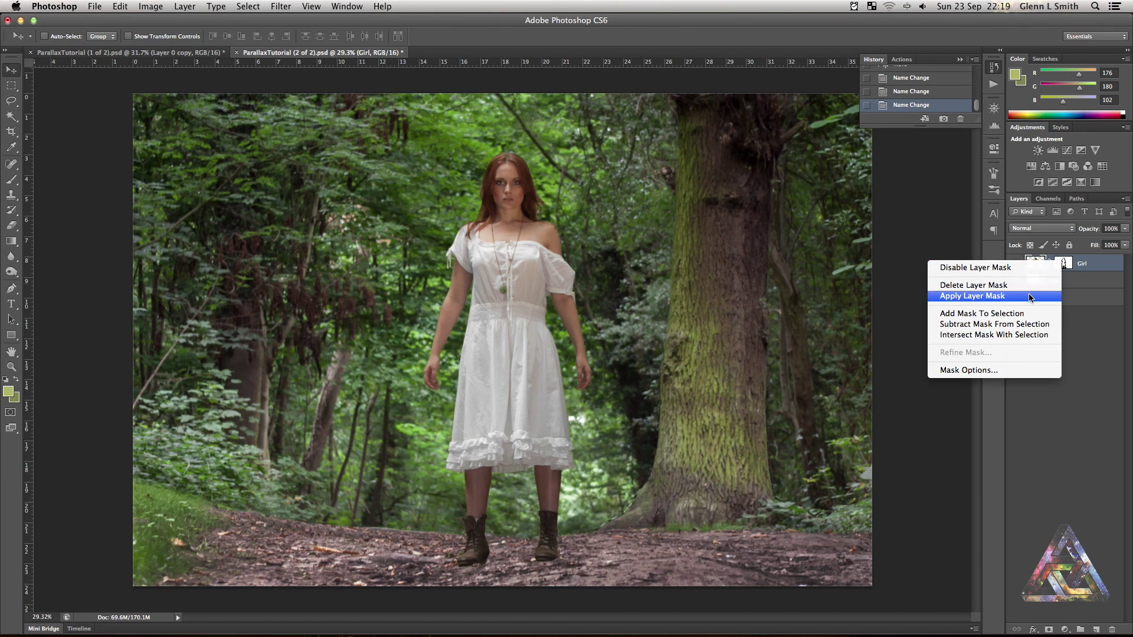
{"action": "left_click", "coordinate": [1030, 297]}
- Turn the Girl, Tree and BG layers off and on one after another to check each cut-out
{"action": "left_click", "coordinate": [1016, 265]}
{"action": "left_click", "coordinate": [1015, 264]}
{"action": "left_click", "coordinate": [1015, 281]}
{"action": "left_click", "coordinate": [1016, 281]}
{"action": "left_click", "coordinate": [1015, 298]}
{"action": "left_click", "coordinate": [1015, 297]}
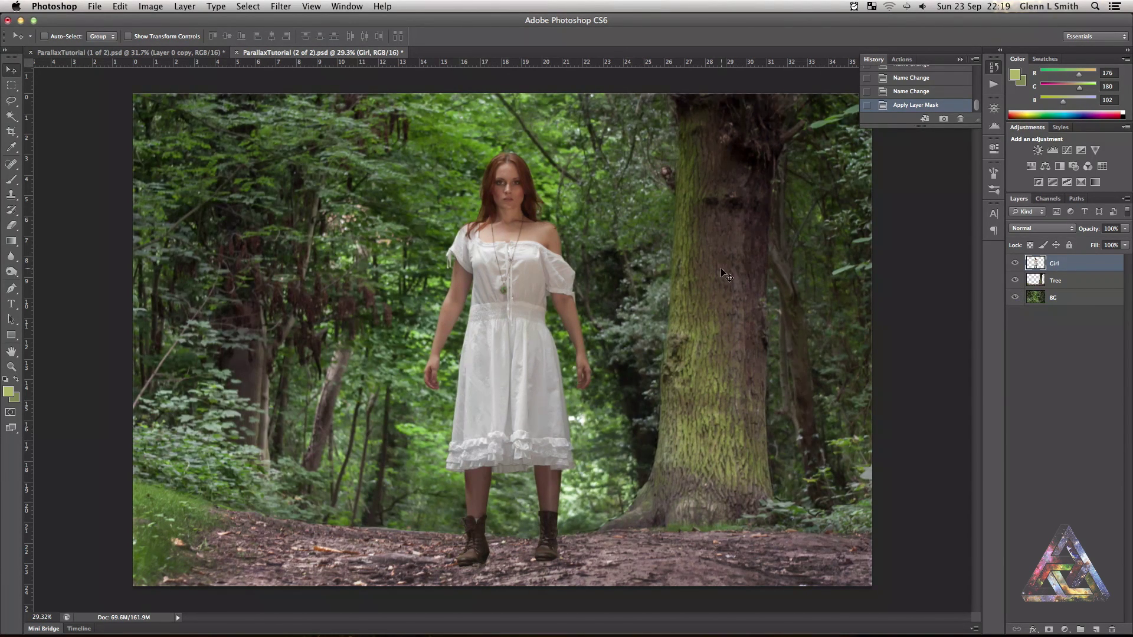
- Save the layered document in Photoshop format as ParallaxTutorial Cutout.psd in the Parallax Tutorial folder
{"action": "left_click", "coordinate": [94, 6]}
{"action": "left_click", "coordinate": [118, 125]}
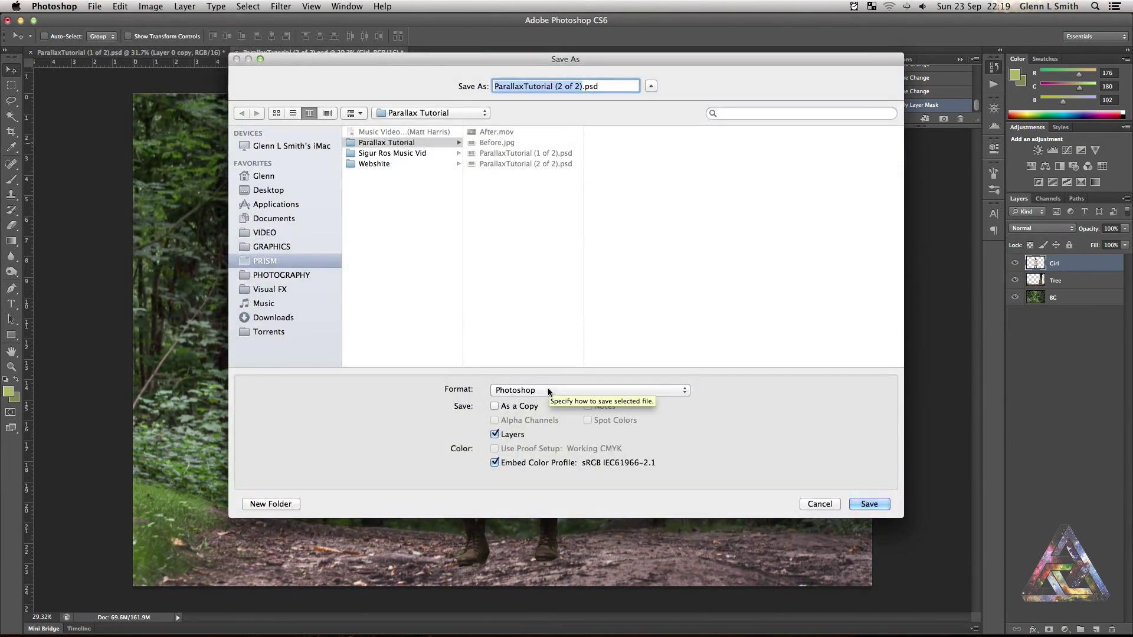
{"action": "left_click_drag", "start_coordinate": [581, 87], "coordinate": [553, 86]}
{"action": "type", "text": "Cutout"}
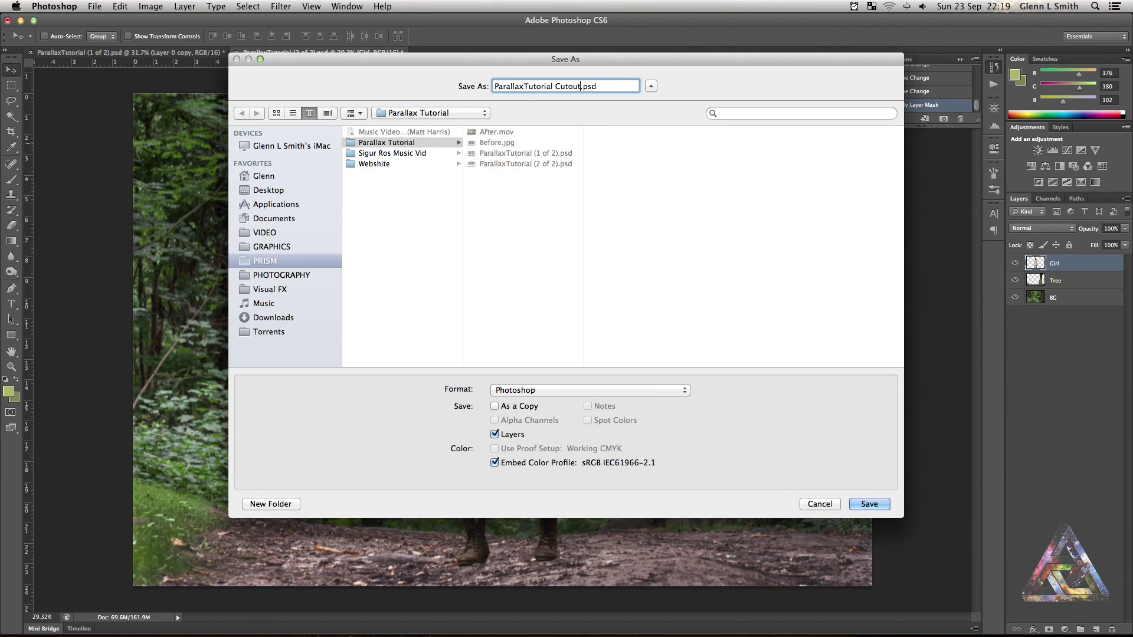
{"action": "left_click", "coordinate": [862, 504]}
{"action": "key", "text": "Return"}
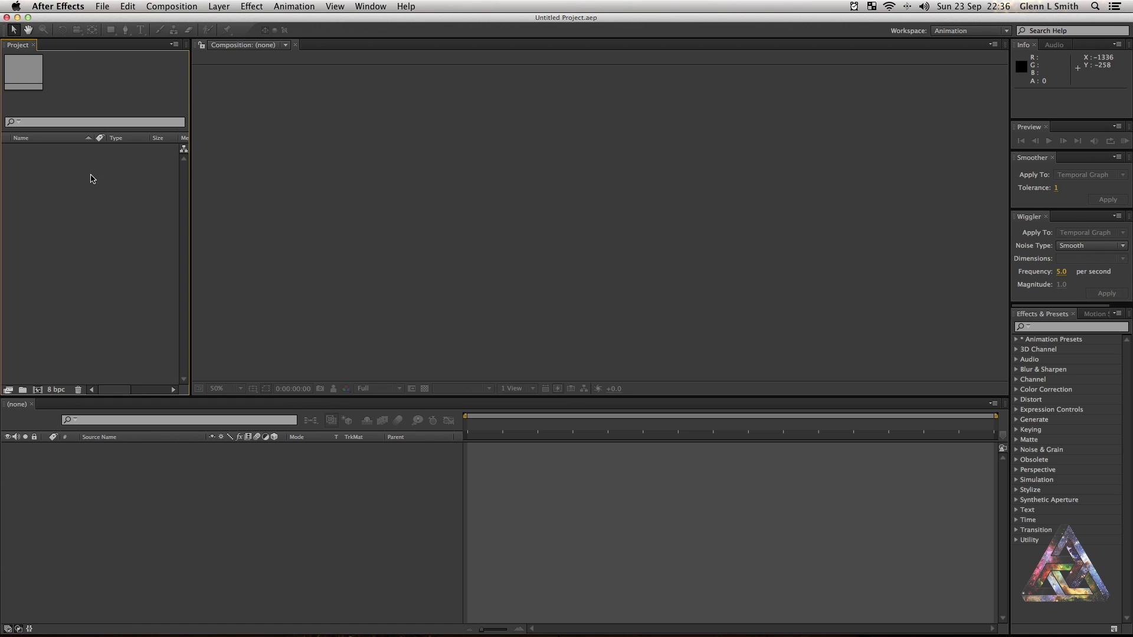
- In After Effects, import ParallaxTutorial Cutout.psd as Composition – Retain Layer Sizes
{"action": "left_click", "coordinate": [101, 6]}
{"action": "mouse_move", "coordinate": [118, 145]}
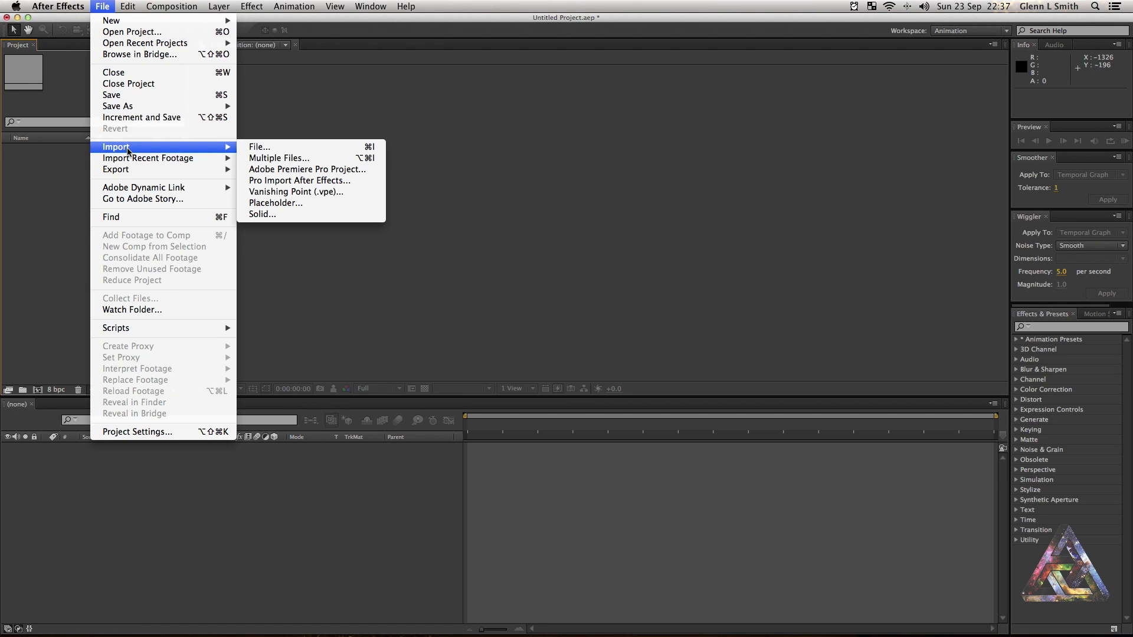
{"action": "left_click", "coordinate": [304, 147]}
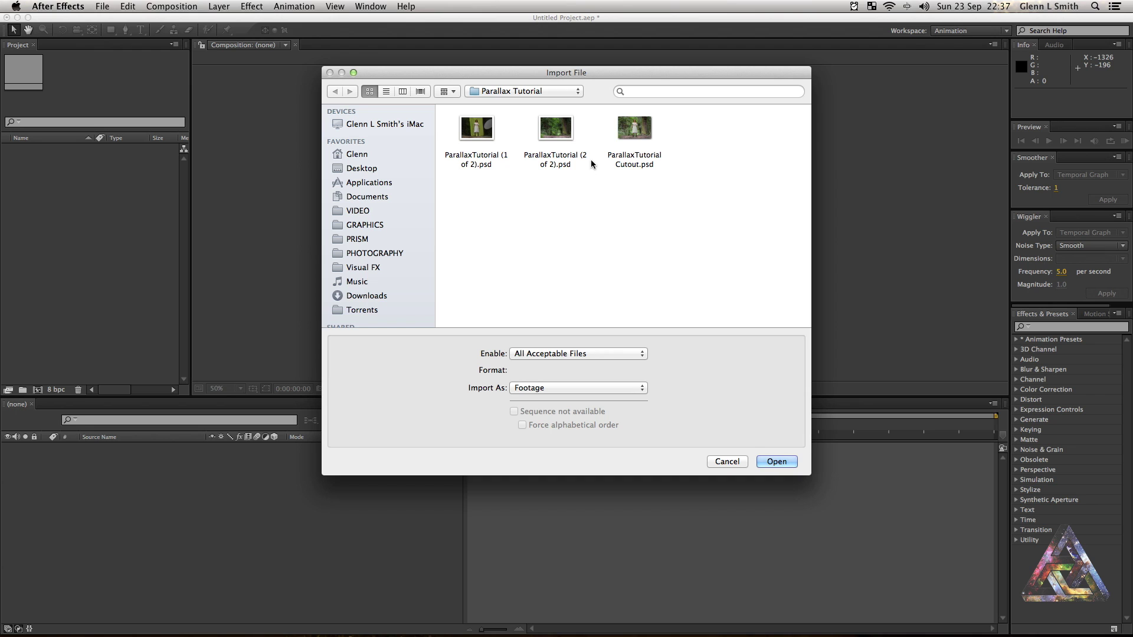
{"action": "left_click", "coordinate": [651, 169]}
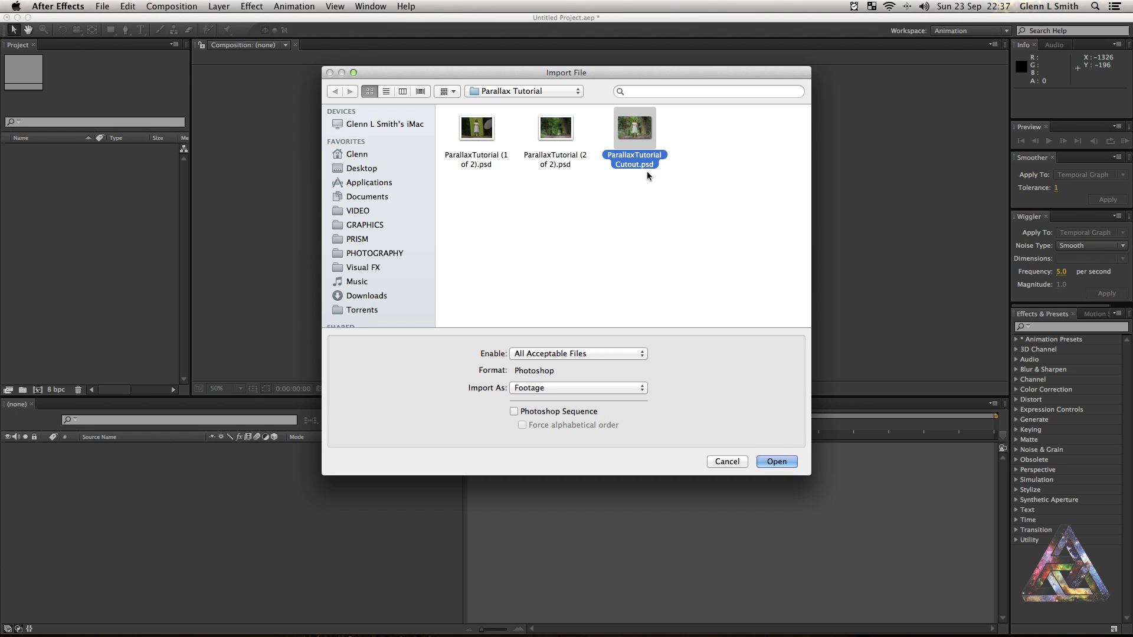
{"action": "left_click", "coordinate": [583, 388]}
{"action": "left_click", "coordinate": [587, 409]}
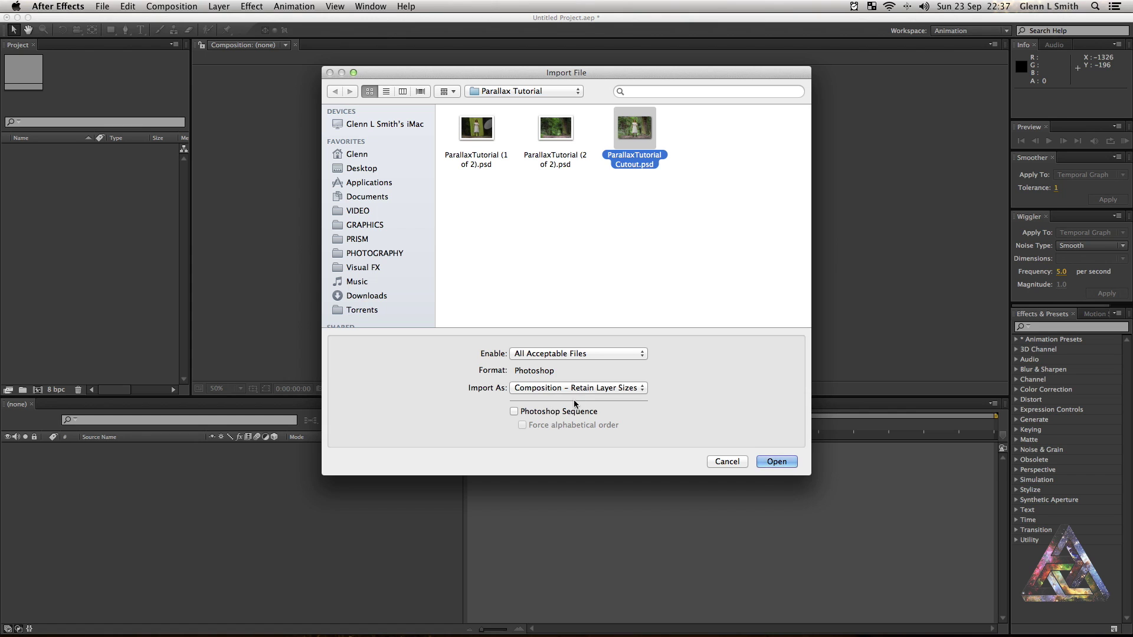
{"action": "left_click", "coordinate": [777, 462]}
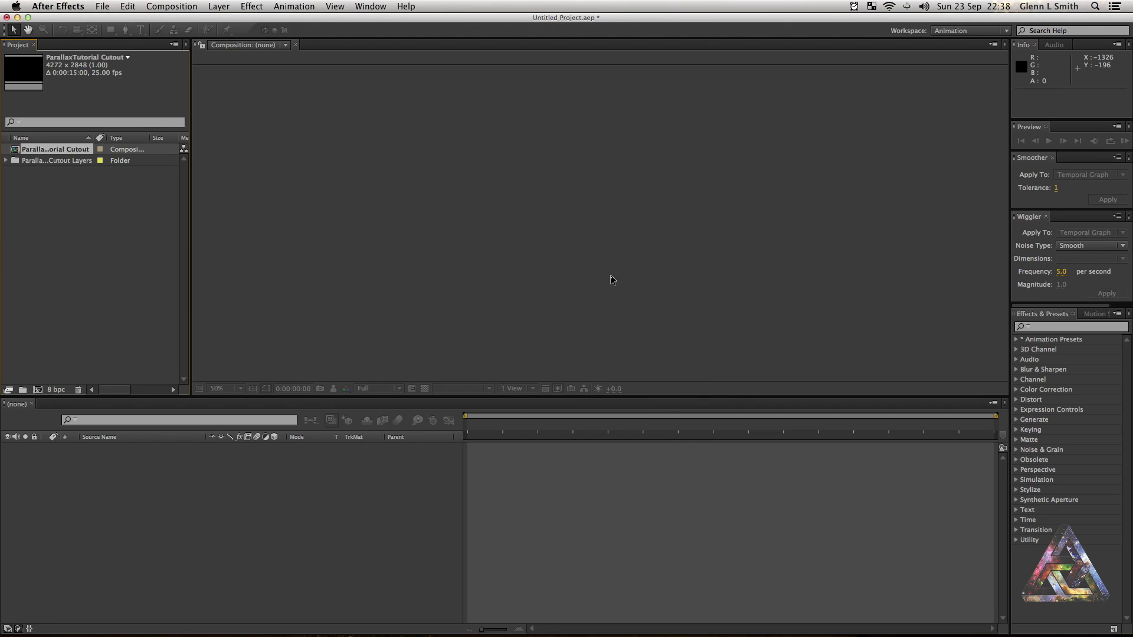
- Expand the imported layers folder and inspect the BG, Girl and Tree footage items
{"action": "left_click", "coordinate": [7, 160]}
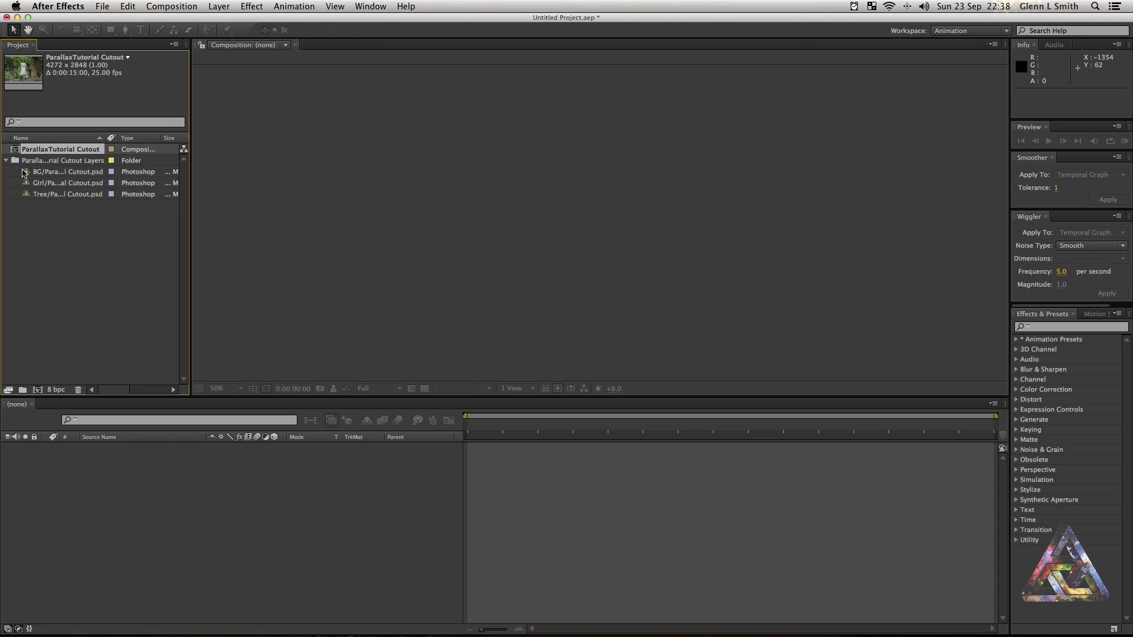
{"action": "left_click", "coordinate": [25, 172]}
{"action": "left_click", "coordinate": [26, 183]}
{"action": "left_click", "coordinate": [26, 194]}
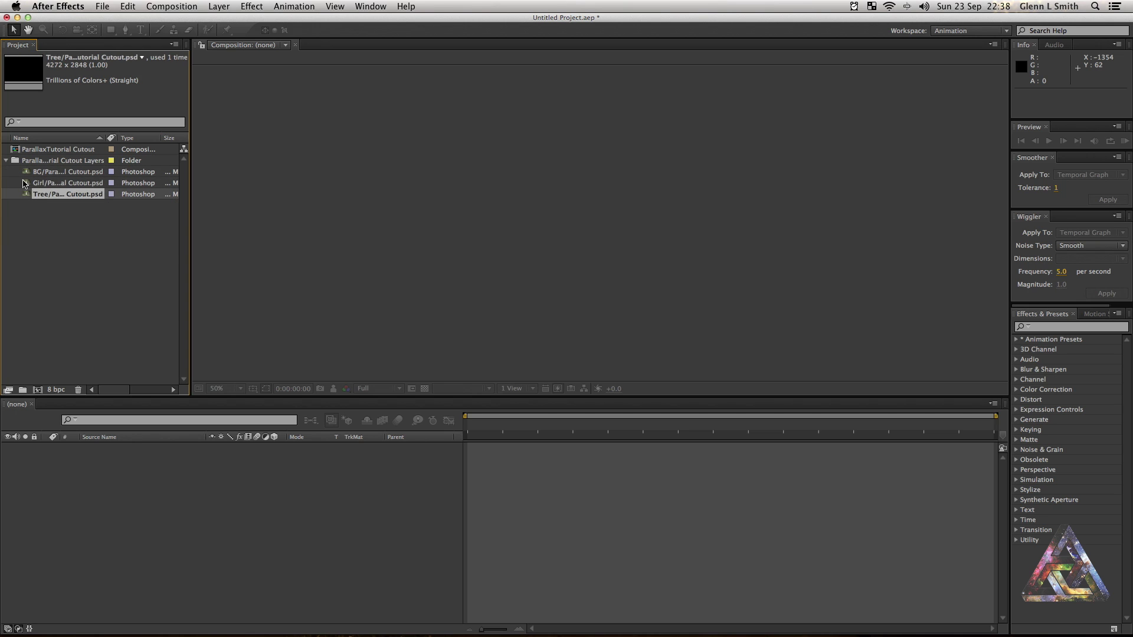
- Open the ParallaxTutorial Cutout composition and set the viewer magnification to Fit
{"action": "left_click", "coordinate": [14, 151]}
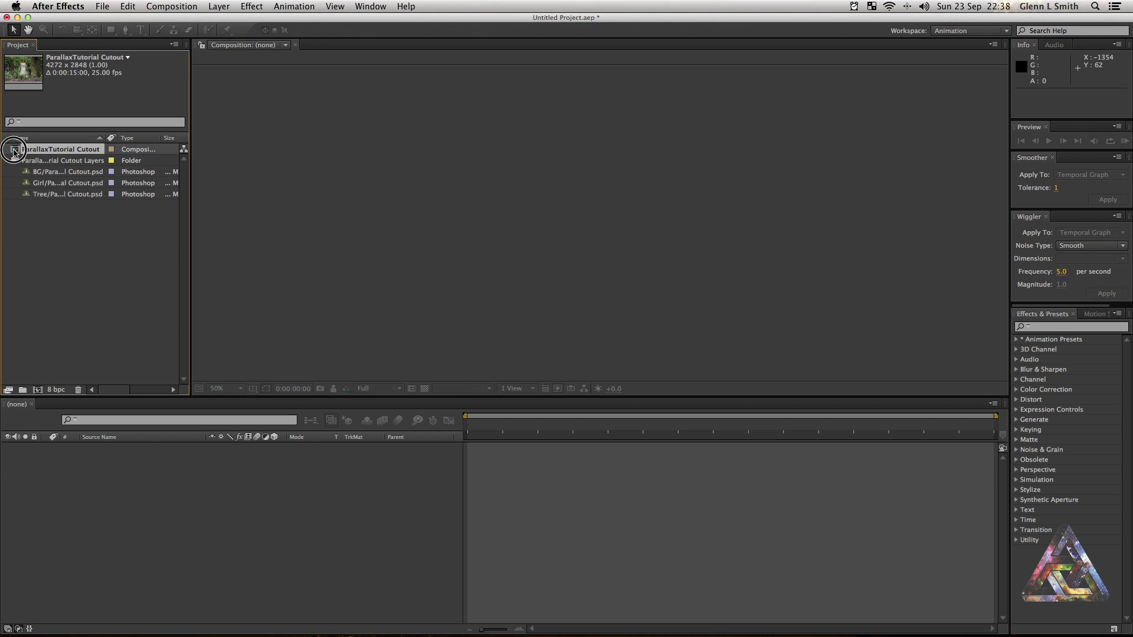
{"action": "double_click", "coordinate": [14, 151]}
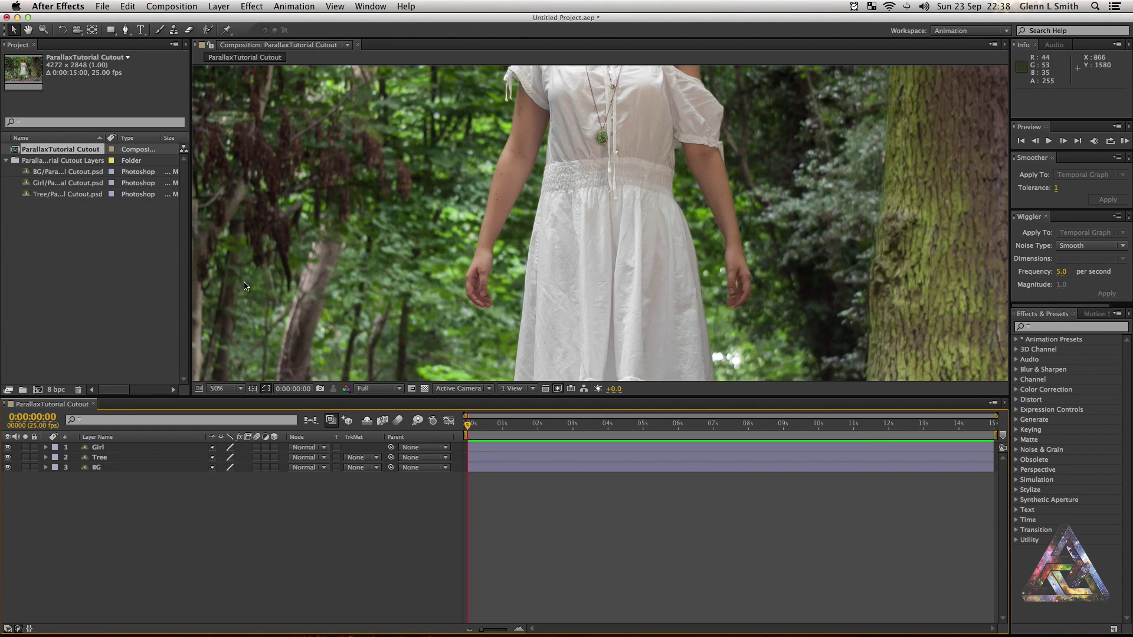
{"action": "key", "text": "comma"}
{"action": "key", "text": "comma"}
{"action": "key", "text": "comma"}
{"action": "key", "text": "comma"}
{"action": "key", "text": "period"}
{"action": "left_click_drag", "start_coordinate": [552, 278], "coordinate": [545, 242]}
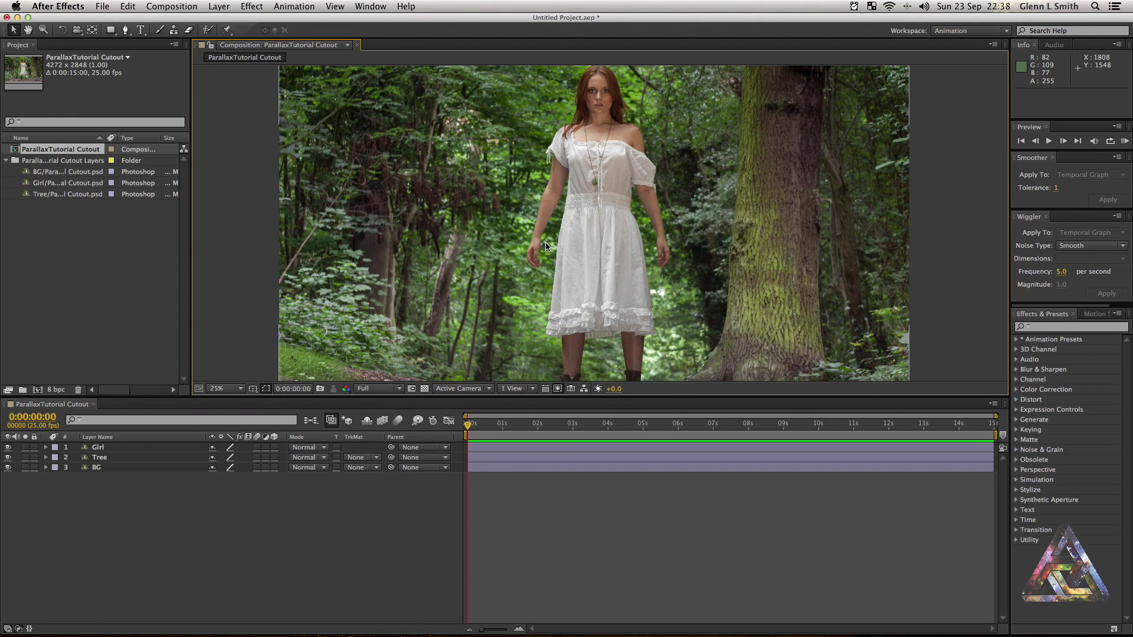
{"action": "key", "text": "comma"}
{"action": "key", "text": "space"}
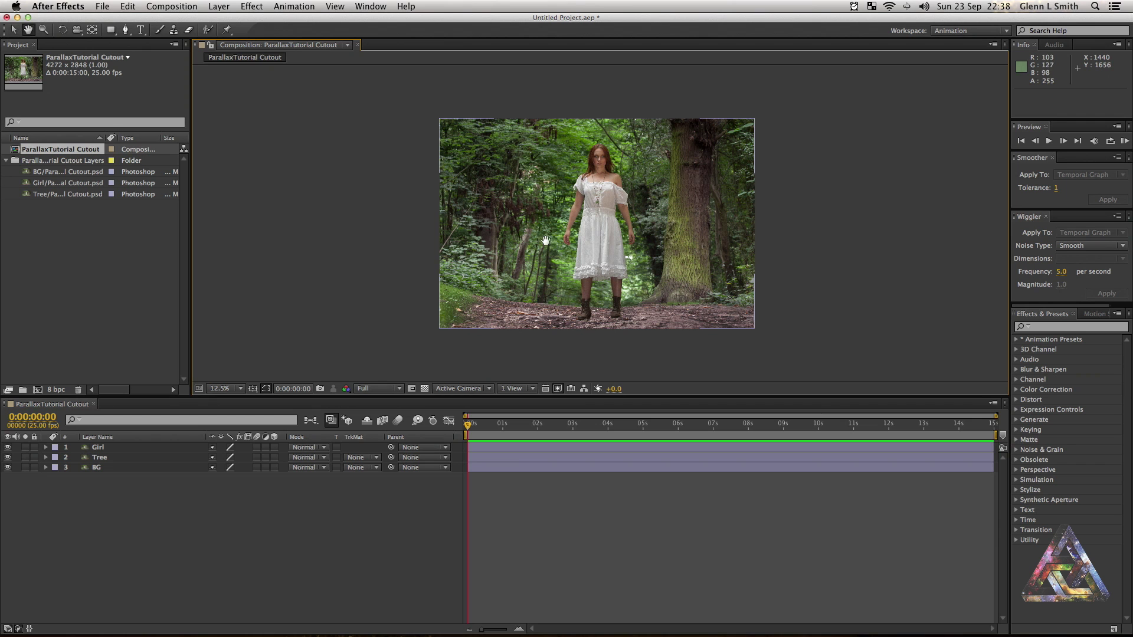
{"action": "key", "text": "period"}
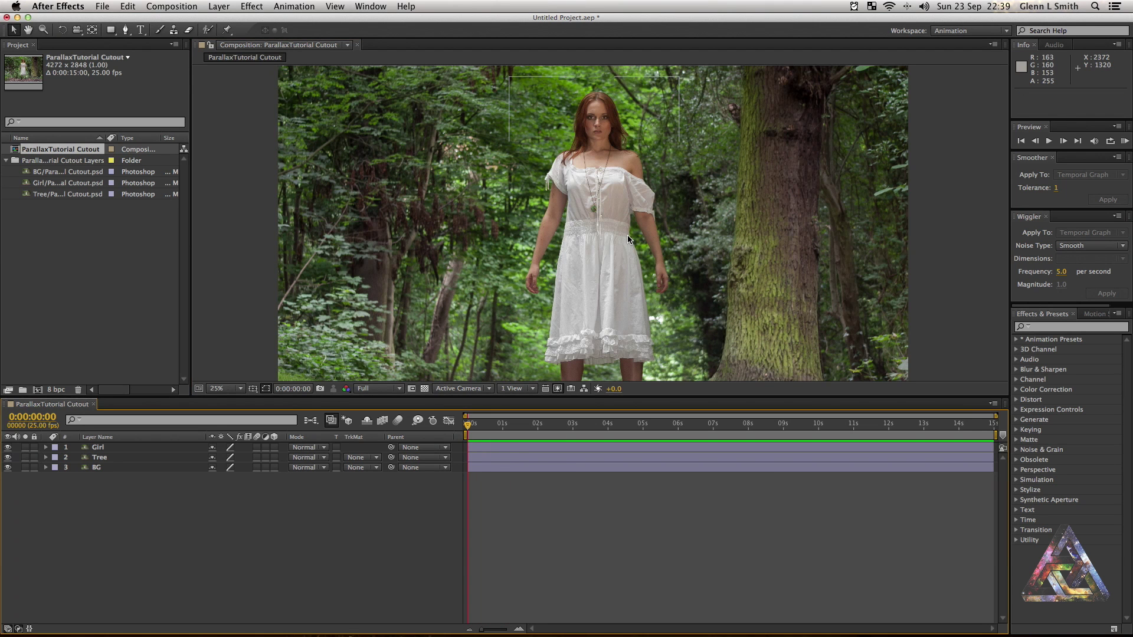
{"action": "left_click", "coordinate": [241, 388]}
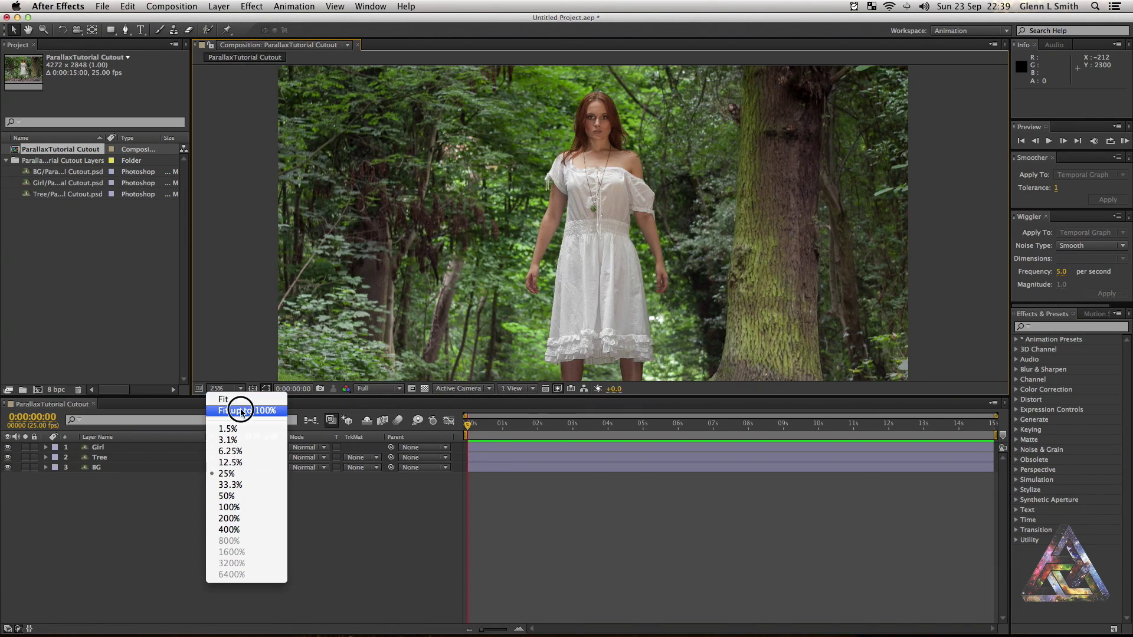
{"action": "left_click", "coordinate": [239, 402]}
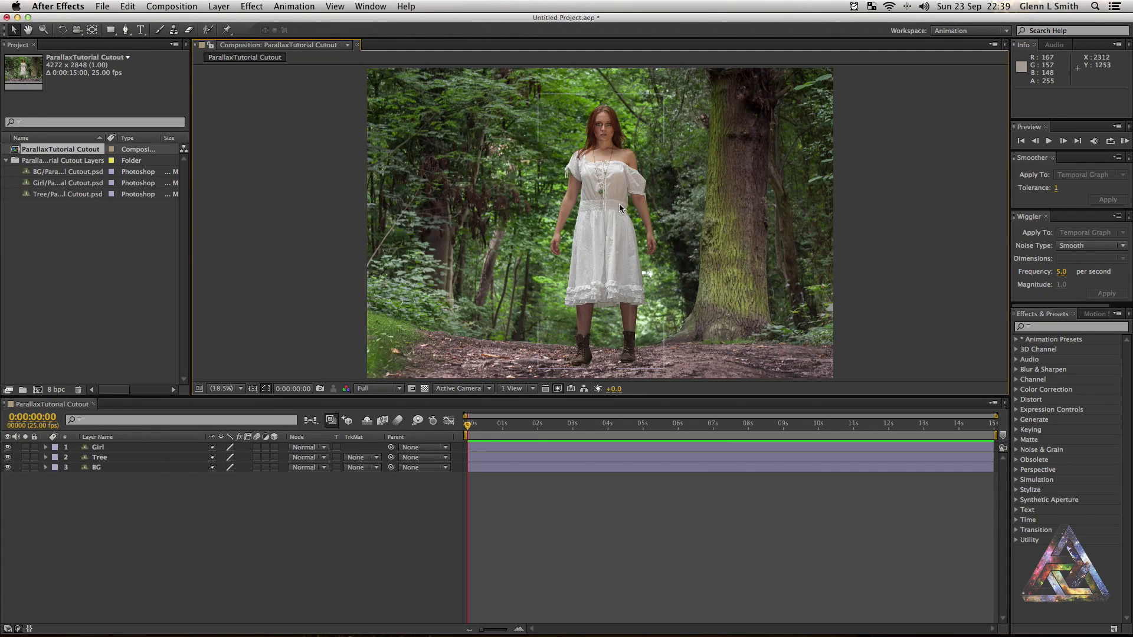
- Add a two-node camera named Camera Settings with the 35mm preset, and set the 2D-layer warning to Never Again
{"action": "right_click", "coordinate": [184, 507]}
{"action": "mouse_move", "coordinate": [221, 511]}
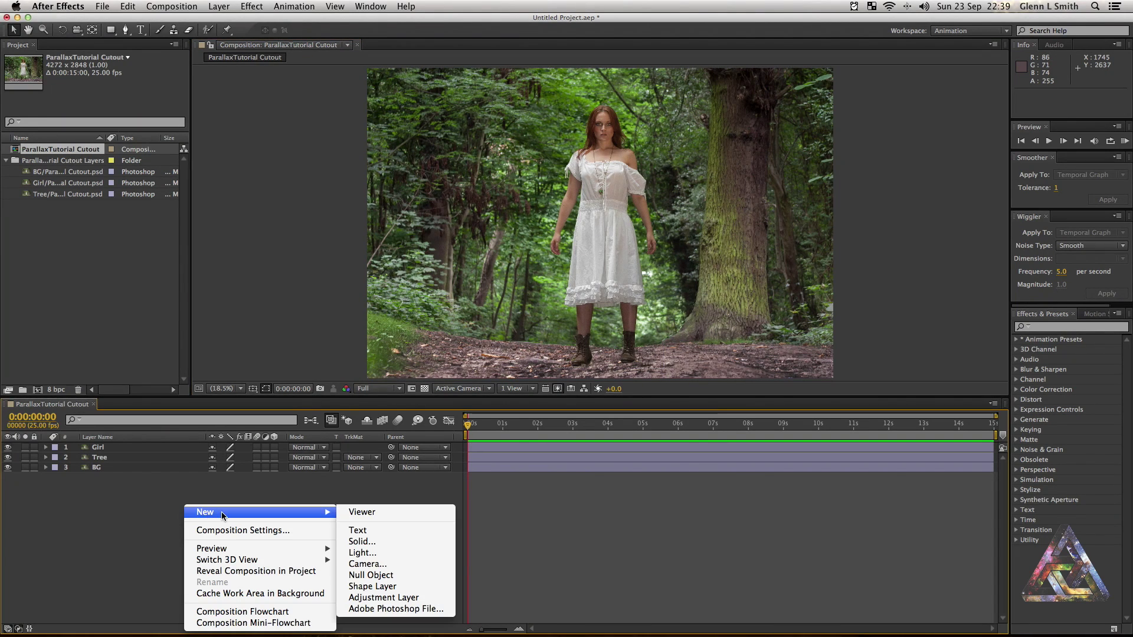
{"action": "left_click", "coordinate": [364, 563]}
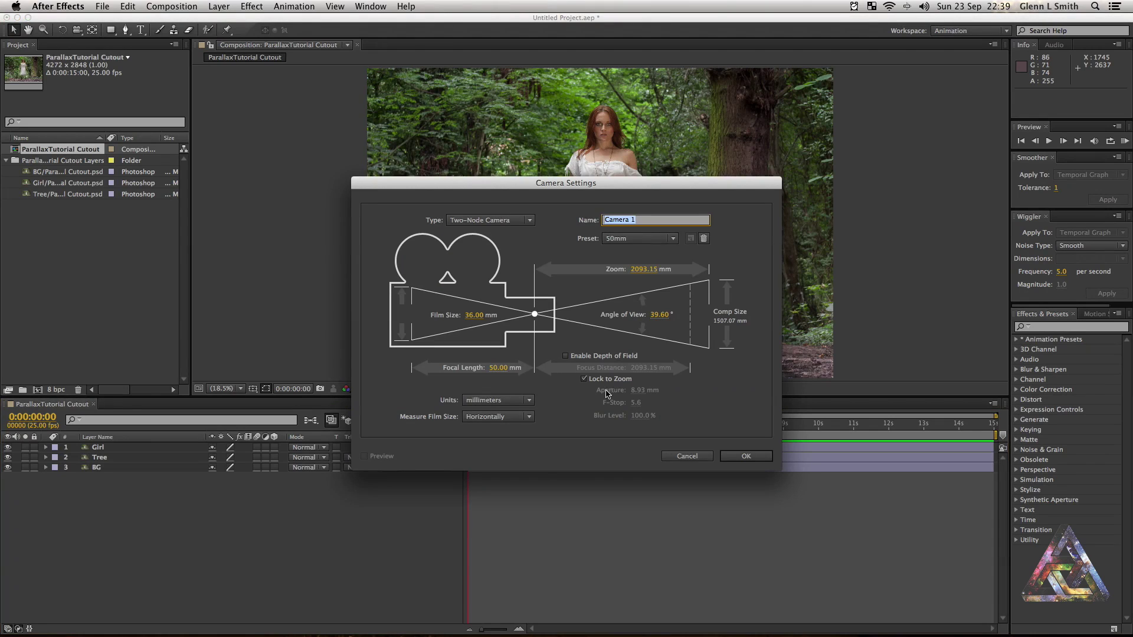
{"action": "left_click", "coordinate": [642, 239]}
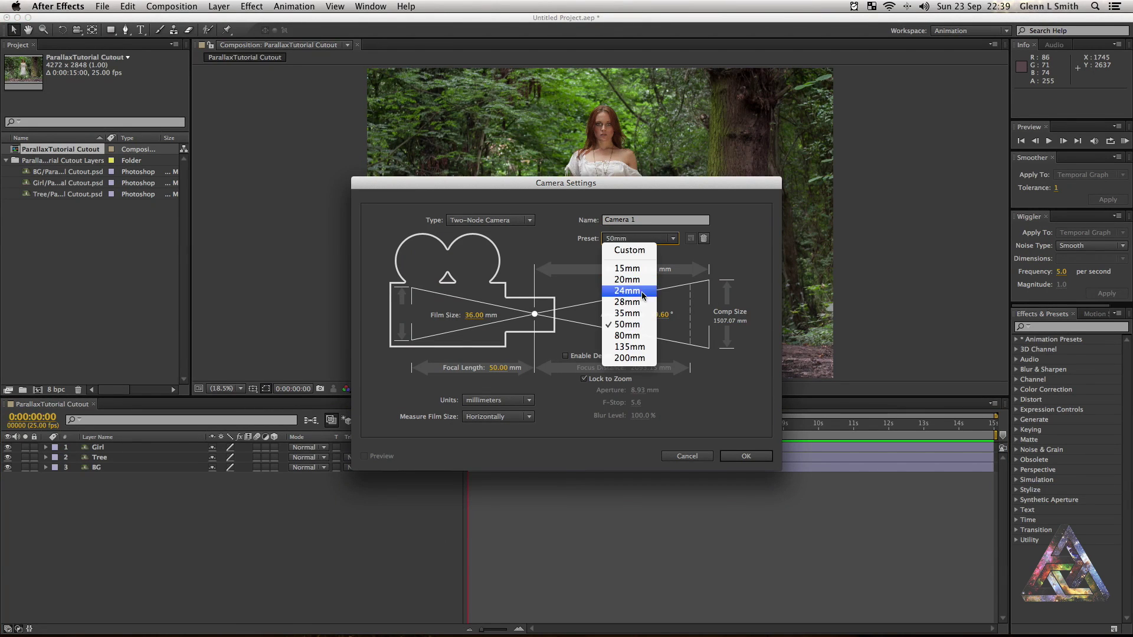
{"action": "left_click", "coordinate": [642, 314]}
{"action": "left_click", "coordinate": [642, 221]}
{"action": "type", "text": "C"}
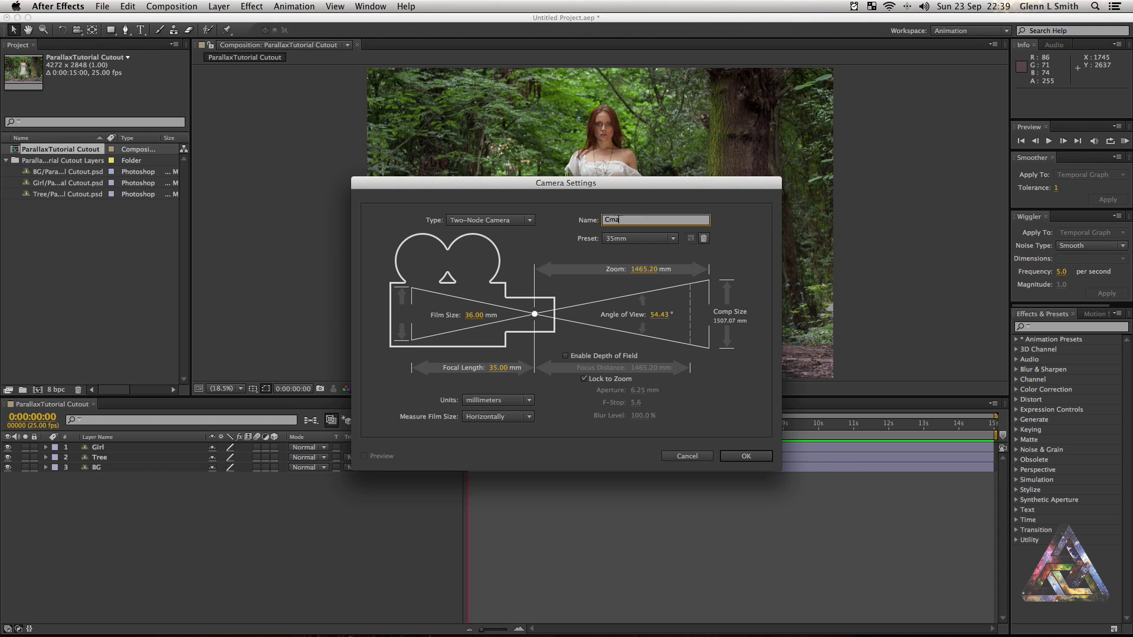
{"action": "type", "text": "amera Settings"}
{"action": "left_click", "coordinate": [728, 456]}
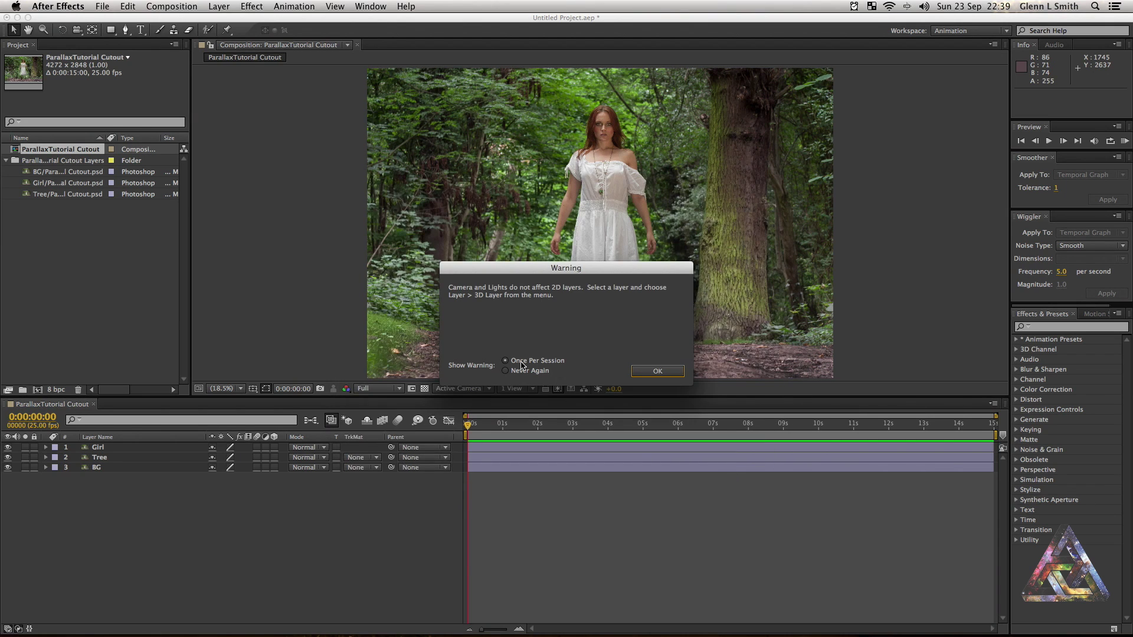
{"action": "left_click", "coordinate": [541, 372]}
{"action": "key", "text": "Return"}
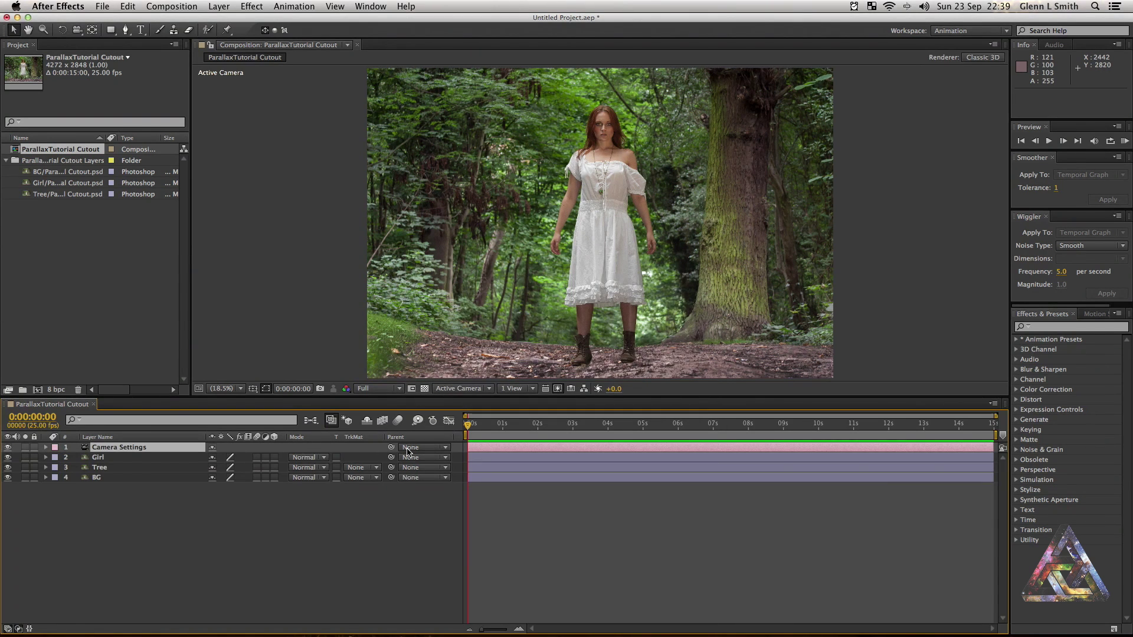
- Try shifting the Tree layer slightly in the composition view, and undo that change
{"action": "left_click", "coordinate": [140, 503]}
{"action": "left_click", "coordinate": [121, 449]}
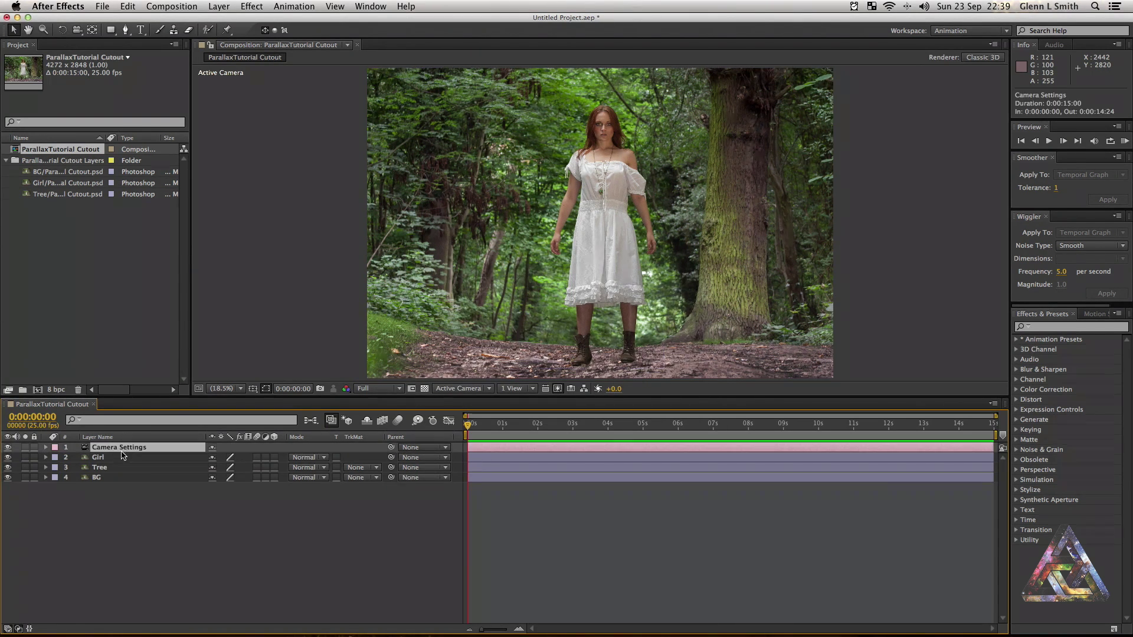
{"action": "left_click", "coordinate": [122, 456]}
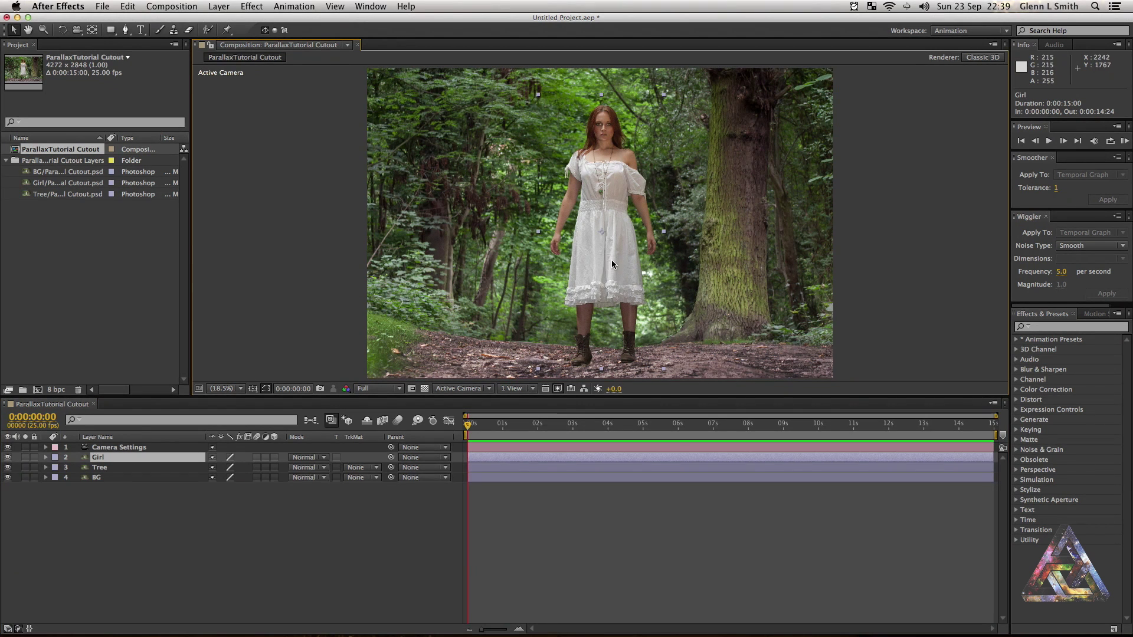
{"action": "left_click", "coordinate": [731, 313]}
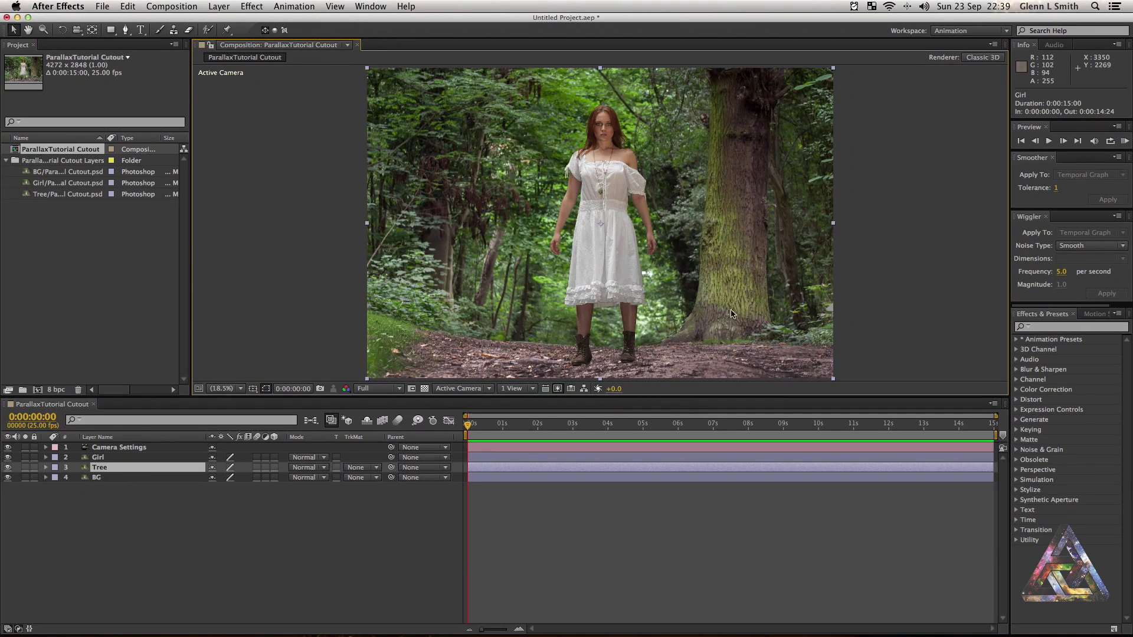
{"action": "mouse_move", "coordinate": [729, 296]}
{"action": "left_mouse_down"}
{"action": "mouse_move", "coordinate": [764, 296]}
{"action": "mouse_move", "coordinate": [713, 295]}
{"action": "mouse_move", "coordinate": [736, 299]}
{"action": "left_mouse_up"}
{"action": "key", "text": "super+z"}
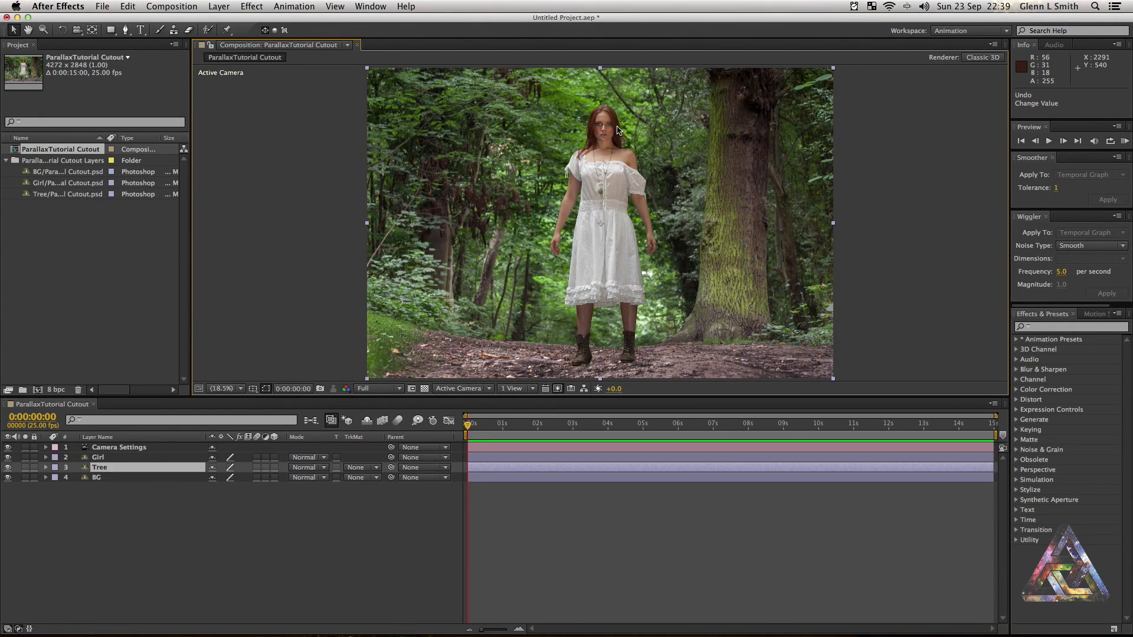
{"action": "scroll", "coordinate": [617, 130], "scroll_direction": "up", "scroll_amount": 3}
{"action": "scroll", "coordinate": [615, 121], "scroll_direction": "down", "scroll_amount": 2}
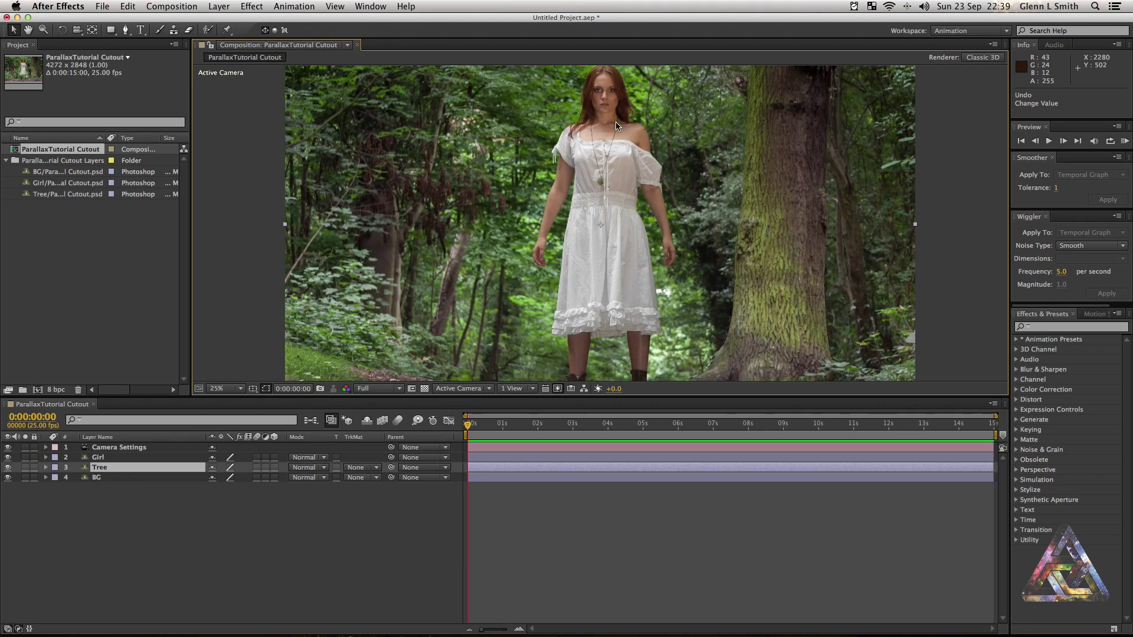
{"action": "left_click", "coordinate": [241, 388]}
{"action": "left_click", "coordinate": [241, 412]}
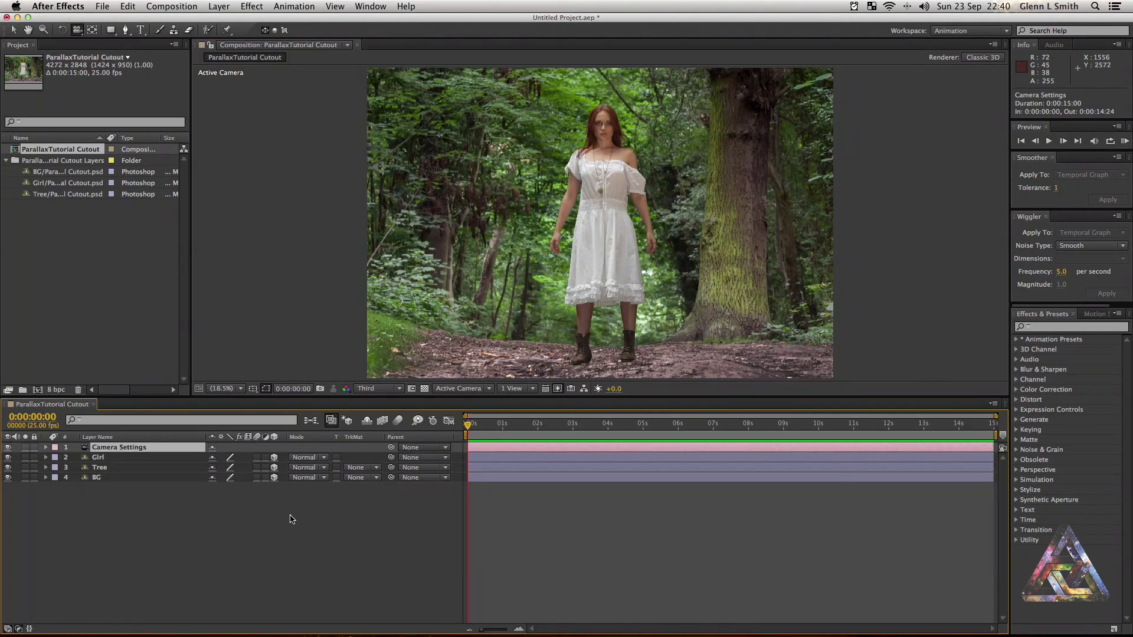
- Add a null object to the composition and rename it Camera Controls
{"action": "right_click", "coordinate": [242, 505]}
{"action": "mouse_move", "coordinate": [269, 513]}
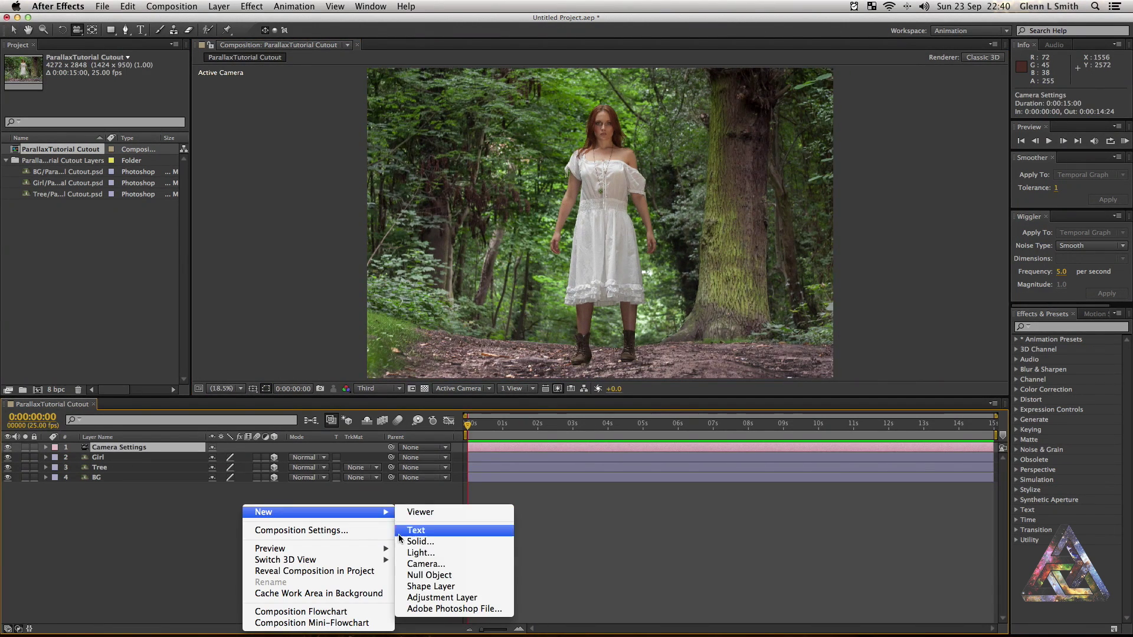
{"action": "left_click", "coordinate": [416, 576]}
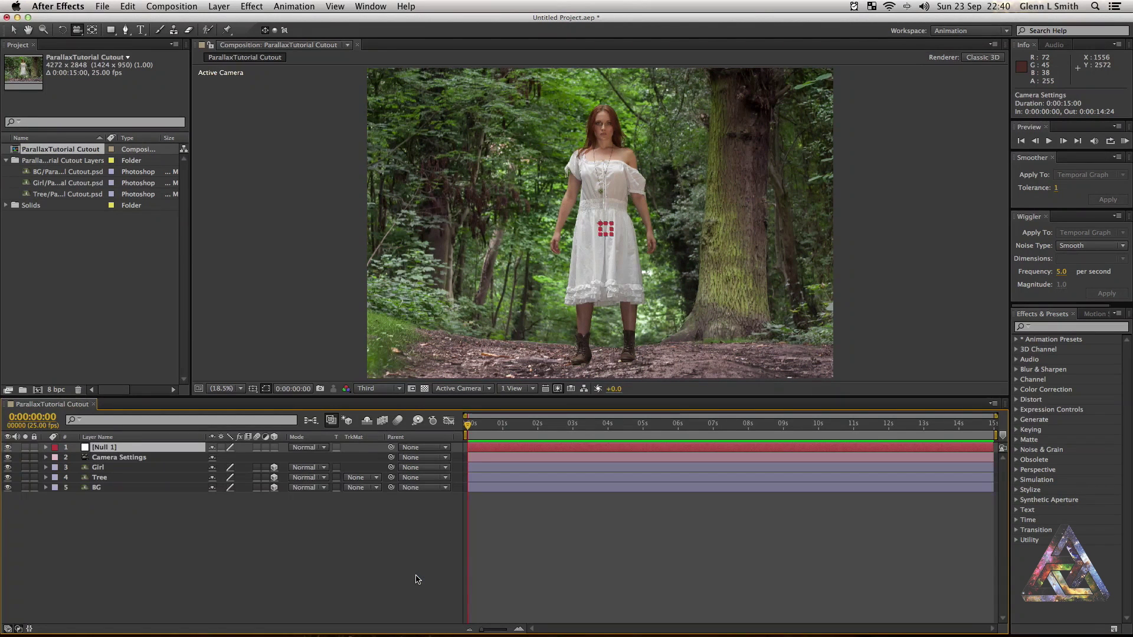
{"action": "key", "text": "Return"}
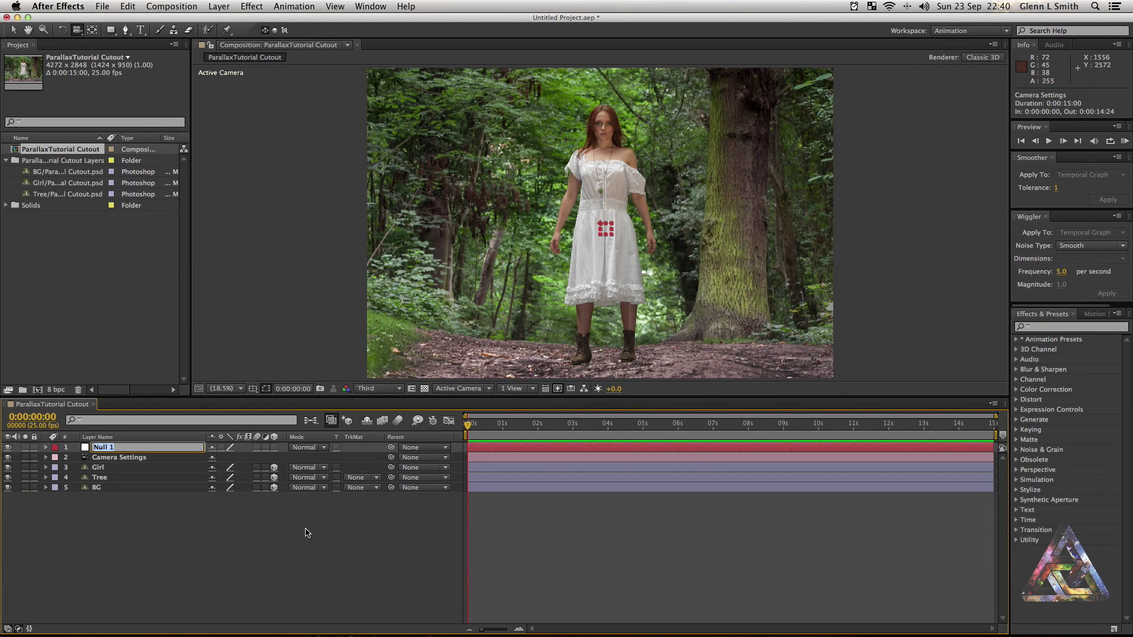
{"action": "type", "text": "Camera Controls"}
{"action": "key", "text": "Return"}
{"action": "left_click", "coordinate": [180, 572]}
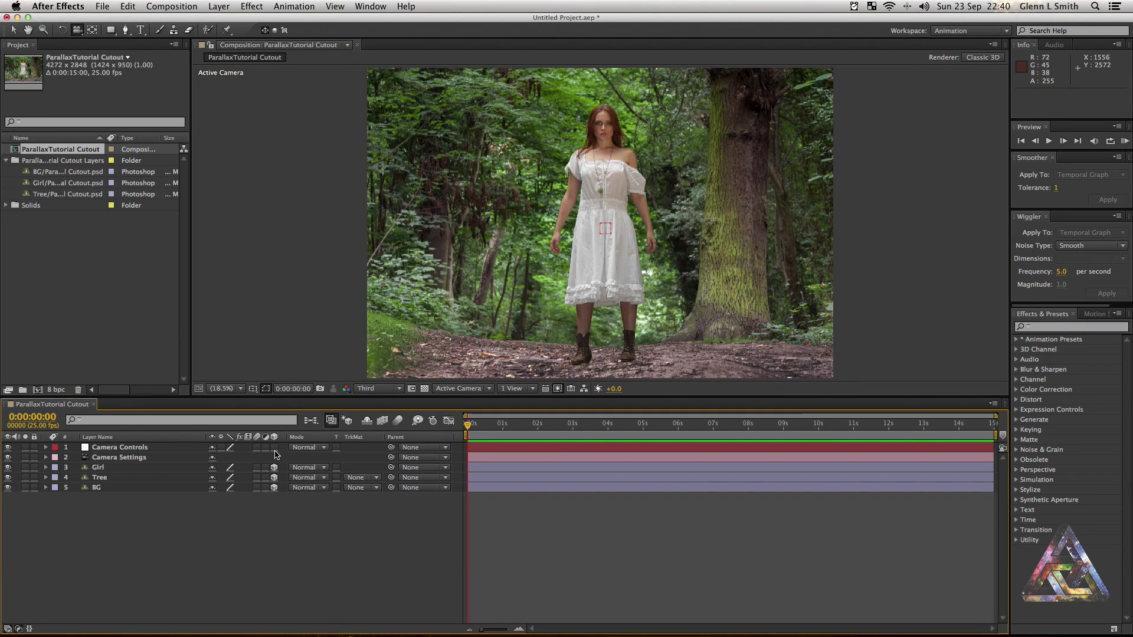
- Make the Camera Controls null a 3D layer and parent the Camera Settings layer to it
{"action": "left_click", "coordinate": [274, 448]}
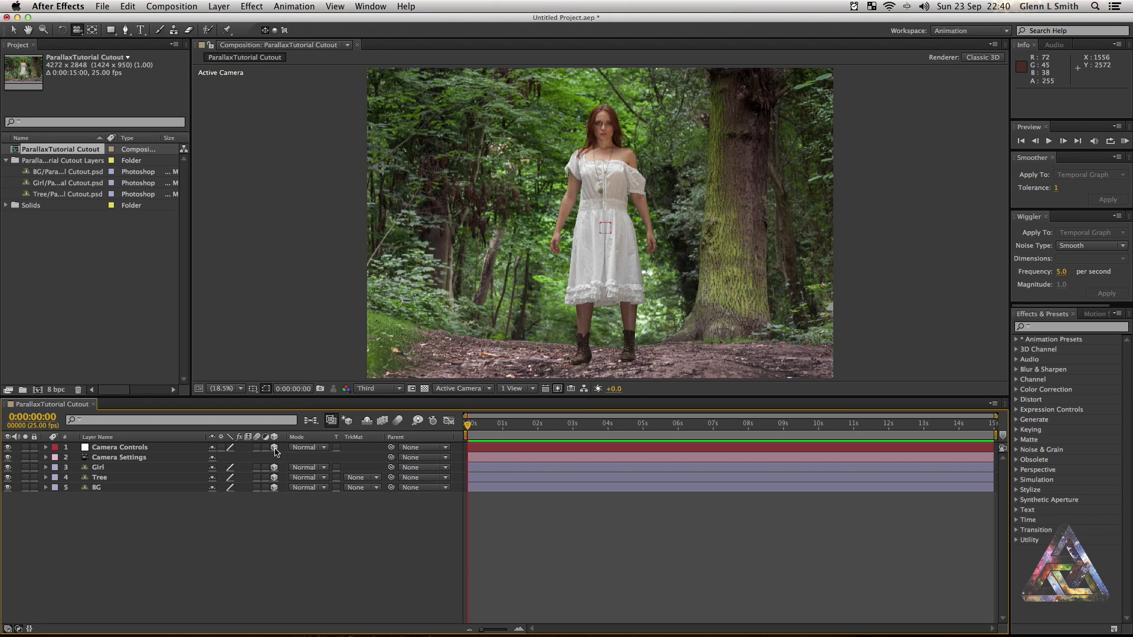
{"action": "left_click", "coordinate": [143, 460]}
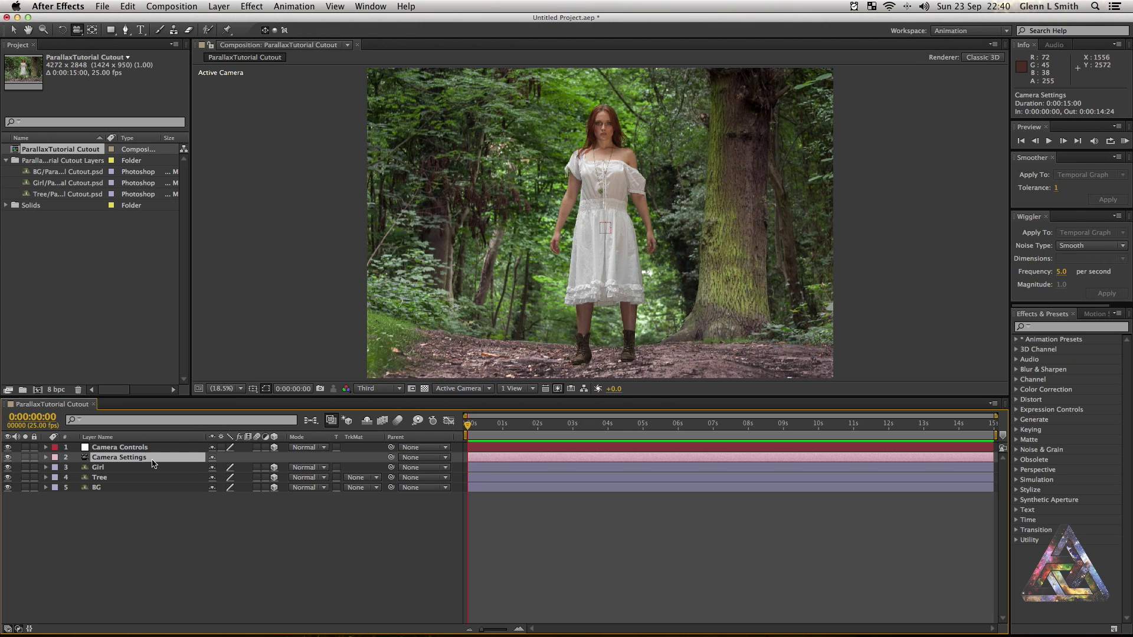
{"action": "left_click_drag", "start_coordinate": [391, 459], "coordinate": [162, 448]}
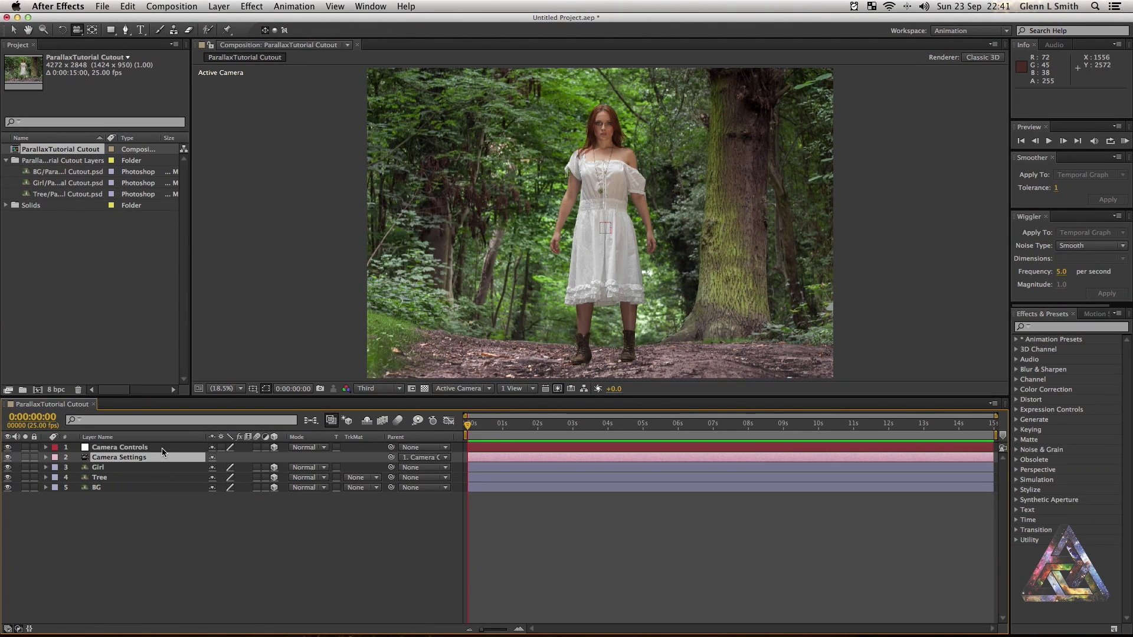
- Try moving the Camera Controls null along its X axis with the Selection tool, and undo the move
{"action": "left_click", "coordinate": [151, 448]}
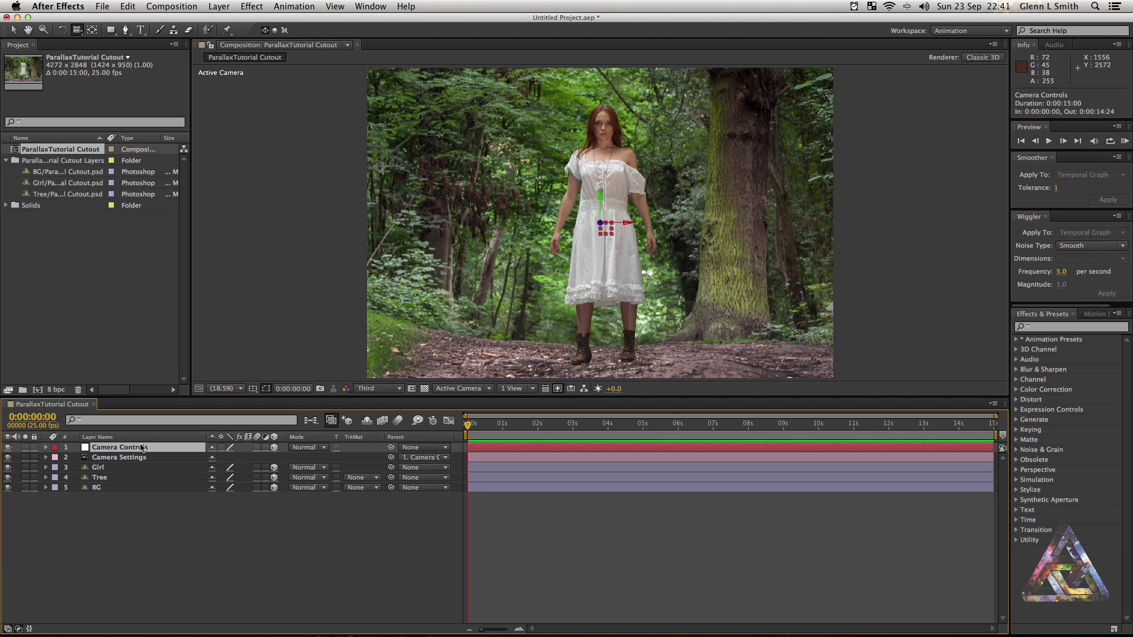
{"action": "left_click", "coordinate": [13, 30]}
{"action": "mouse_move", "coordinate": [629, 226]}
{"action": "left_mouse_down"}
{"action": "mouse_move", "coordinate": [586, 225]}
{"action": "mouse_move", "coordinate": [652, 223]}
{"action": "mouse_move", "coordinate": [611, 223]}
{"action": "left_mouse_up"}
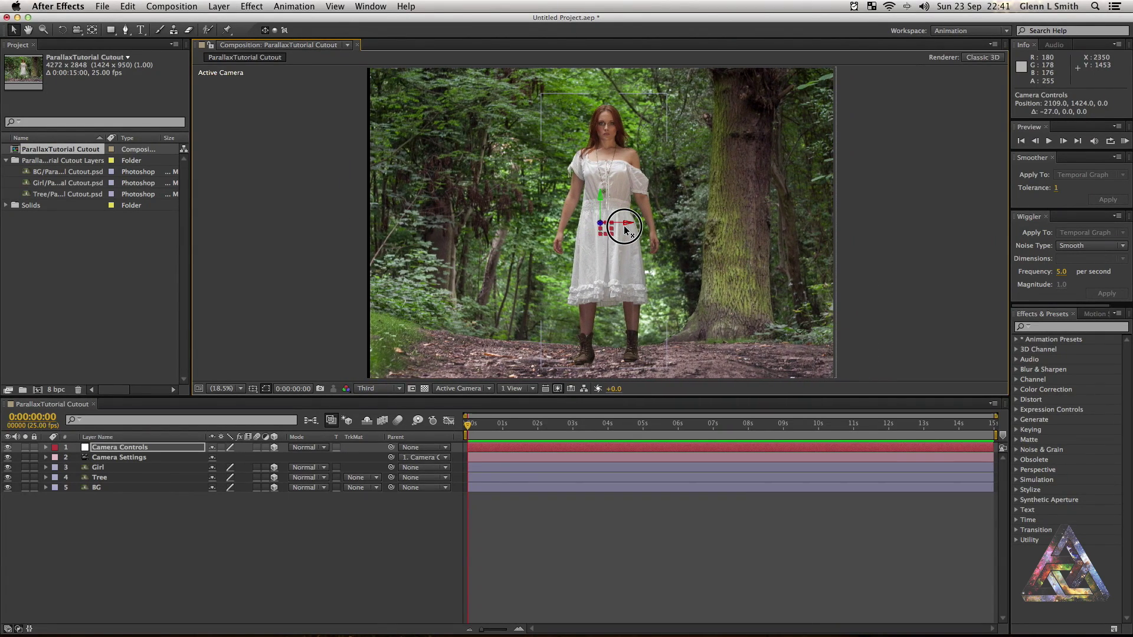
{"action": "key", "text": "super+z"}
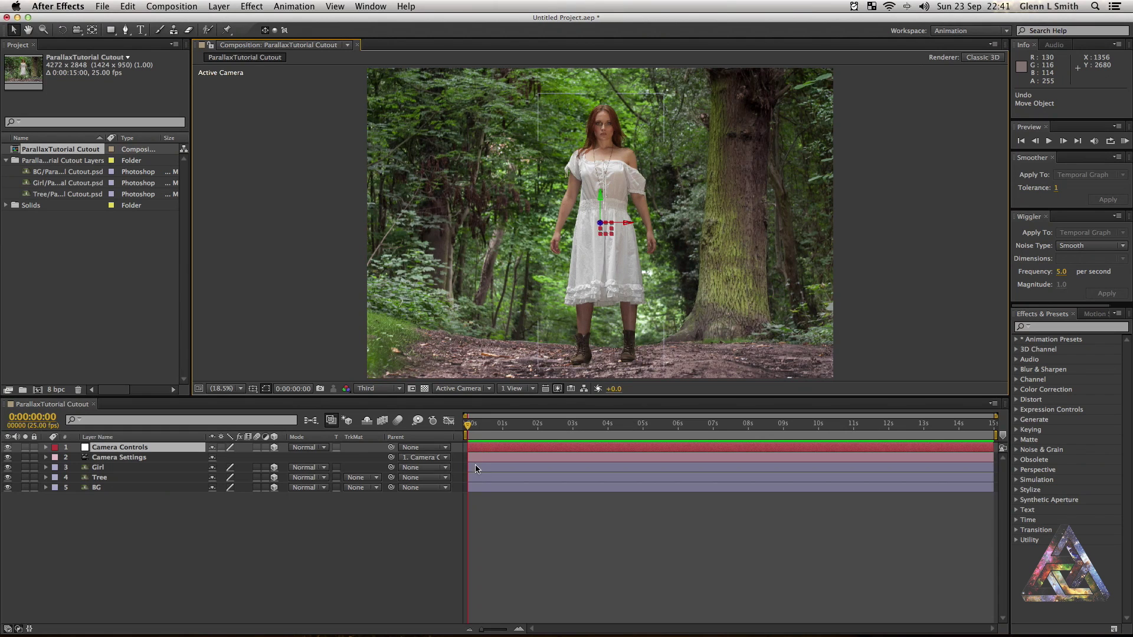
- Switch the viewer to 2 Views – Horizontal and examine the camera and image layers in the Top view
{"action": "left_click", "coordinate": [525, 389]}
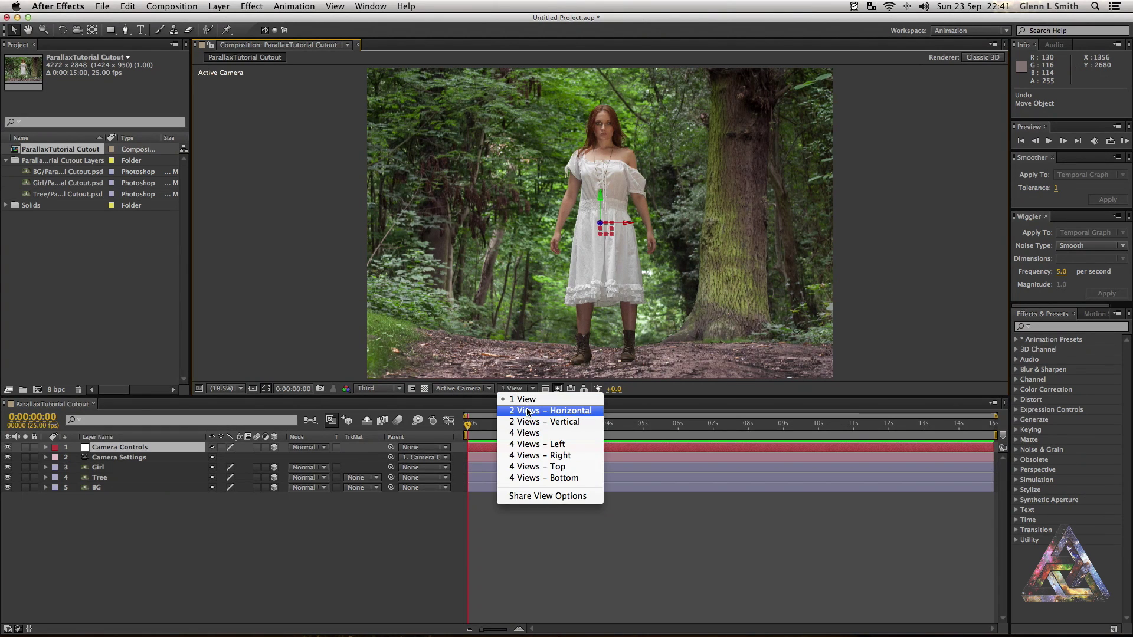
{"action": "left_click", "coordinate": [527, 412]}
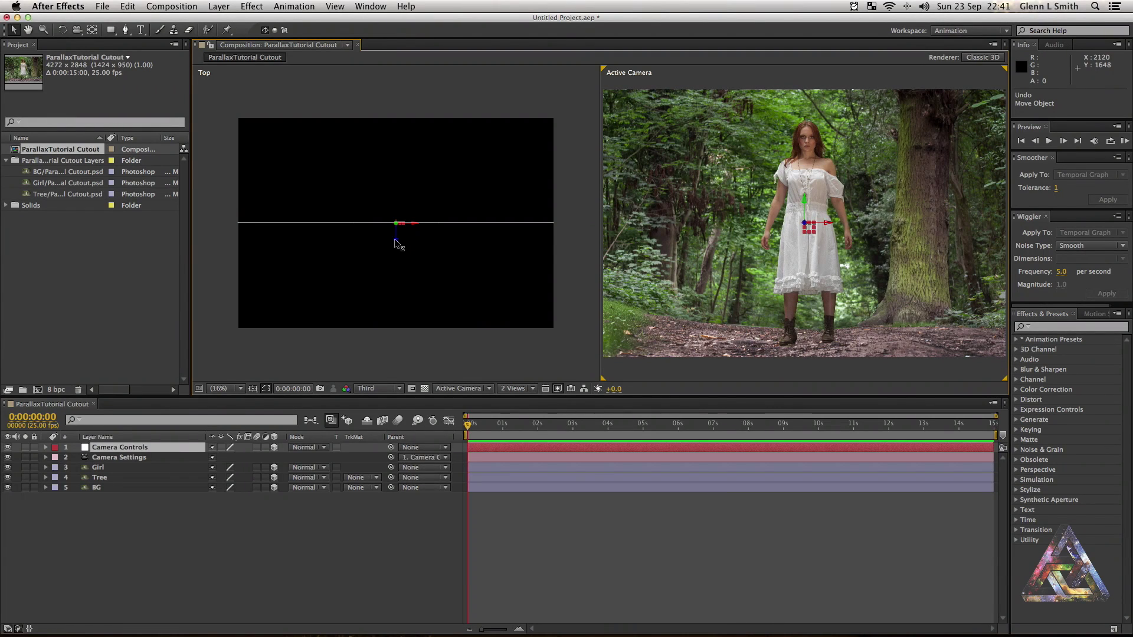
{"action": "left_click", "coordinate": [590, 375]}
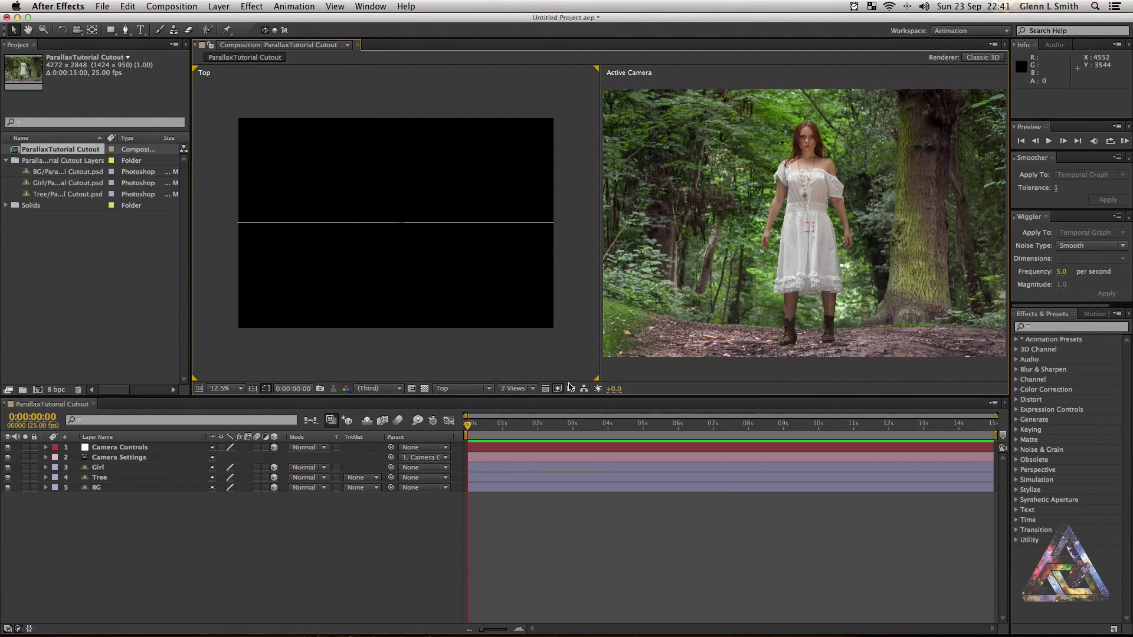
{"action": "left_click", "coordinate": [499, 470]}
{"action": "left_click", "coordinate": [497, 479]}
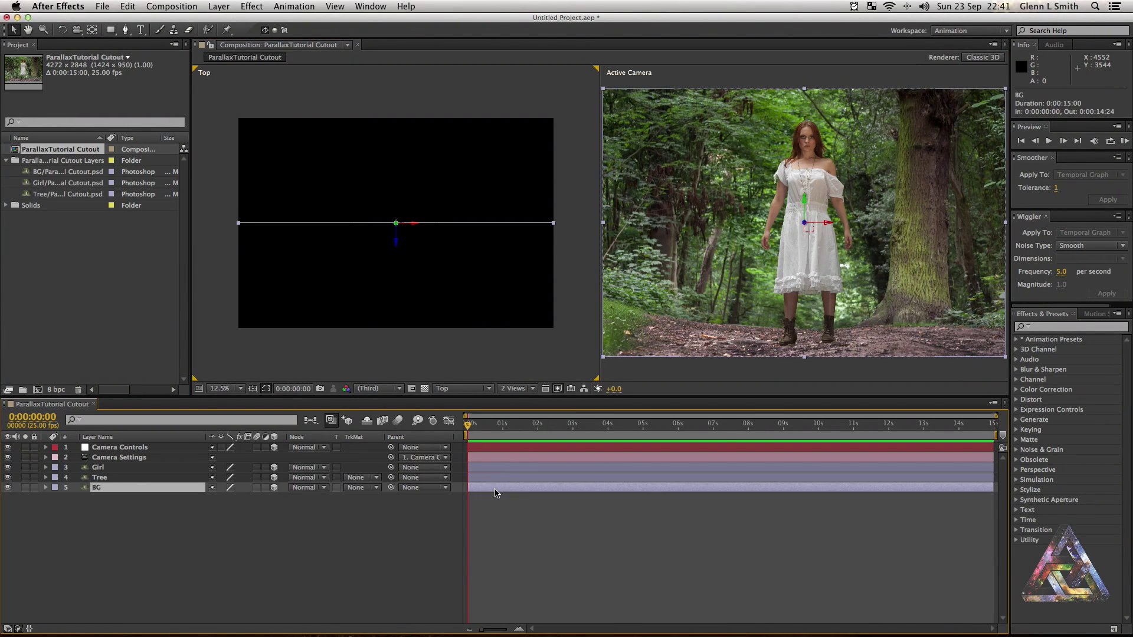
{"action": "left_click", "coordinate": [498, 457]}
{"action": "key", "text": "comma"}
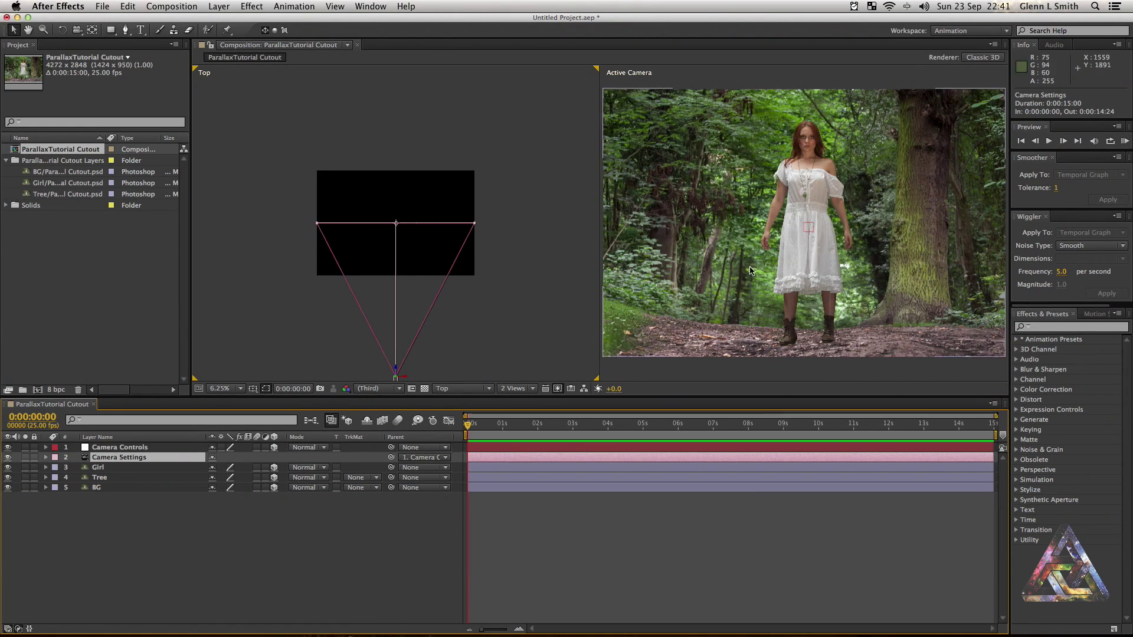
{"action": "key", "text": "period"}
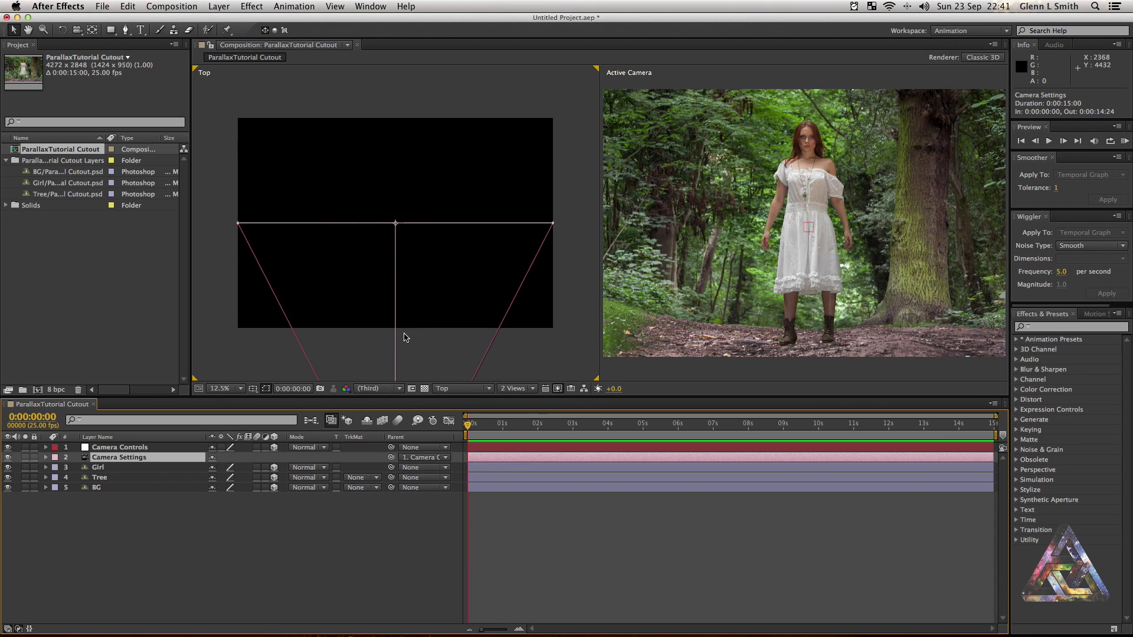
- In the Top view, push the BG layer back to about Z 1224 and the Tree layer to about Z 672
{"action": "left_click", "coordinate": [499, 486]}
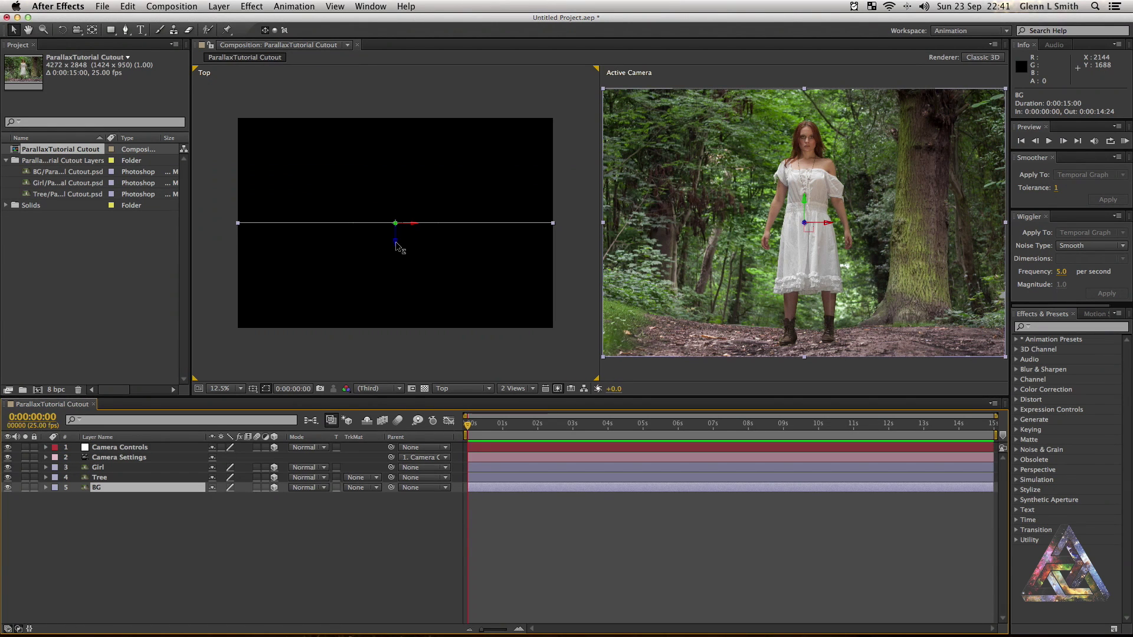
{"action": "left_click_drag", "start_coordinate": [396, 245], "coordinate": [397, 196]}
{"action": "left_click", "coordinate": [481, 476]}
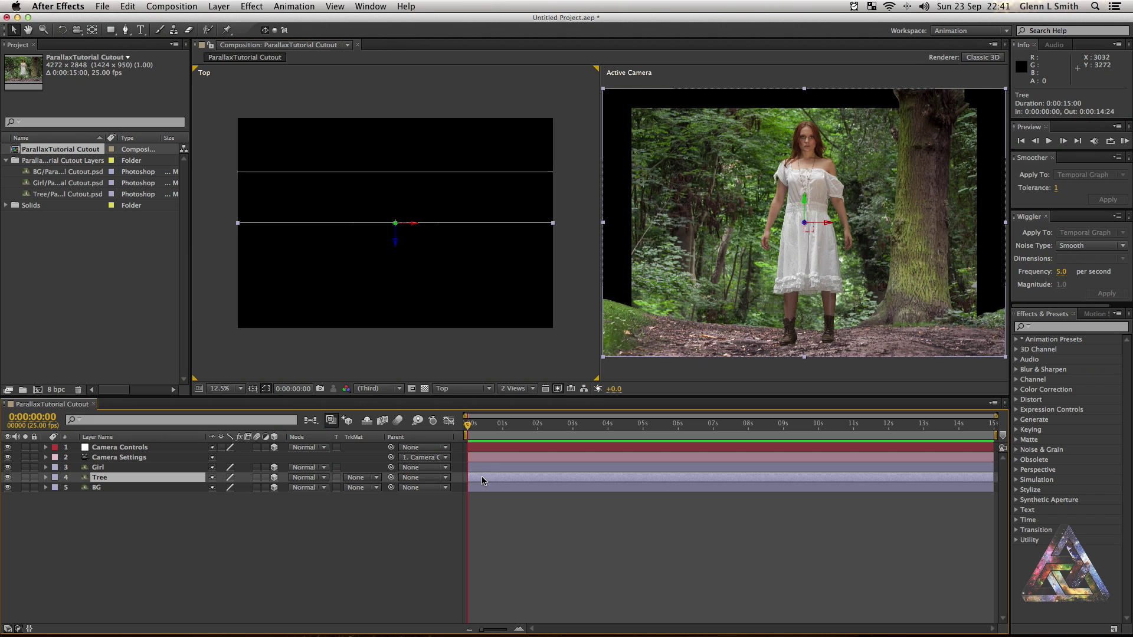
{"action": "left_click_drag", "start_coordinate": [399, 244], "coordinate": [392, 145]}
{"action": "key", "text": "super+Down"}
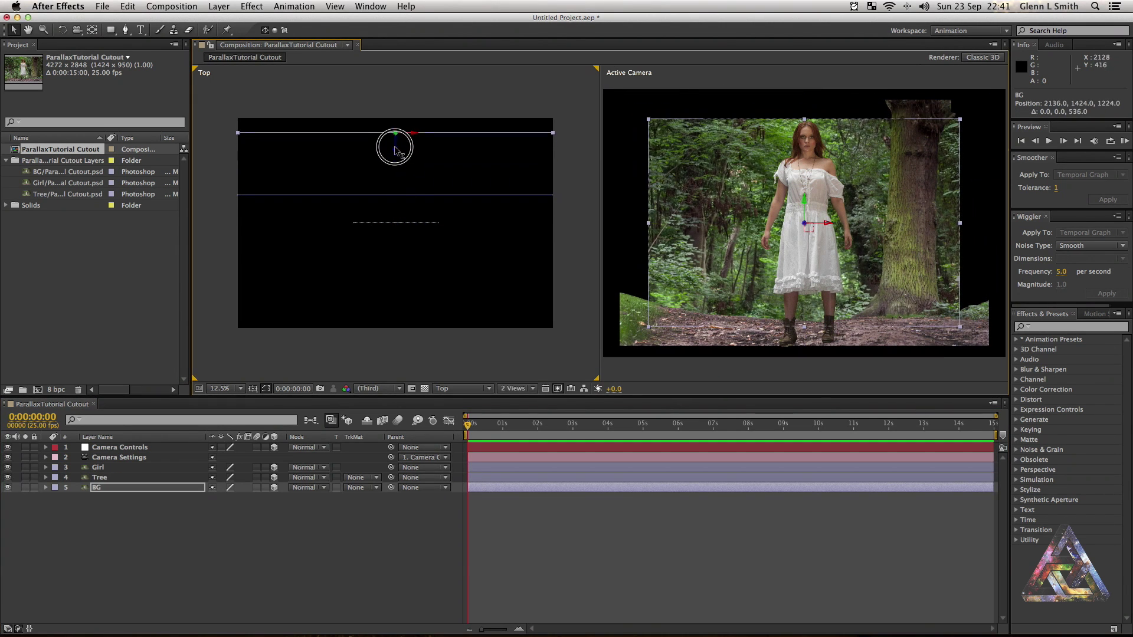
{"action": "key", "text": "super+Up"}
{"action": "left_click_drag", "start_coordinate": [384, 219], "coordinate": [392, 192]}
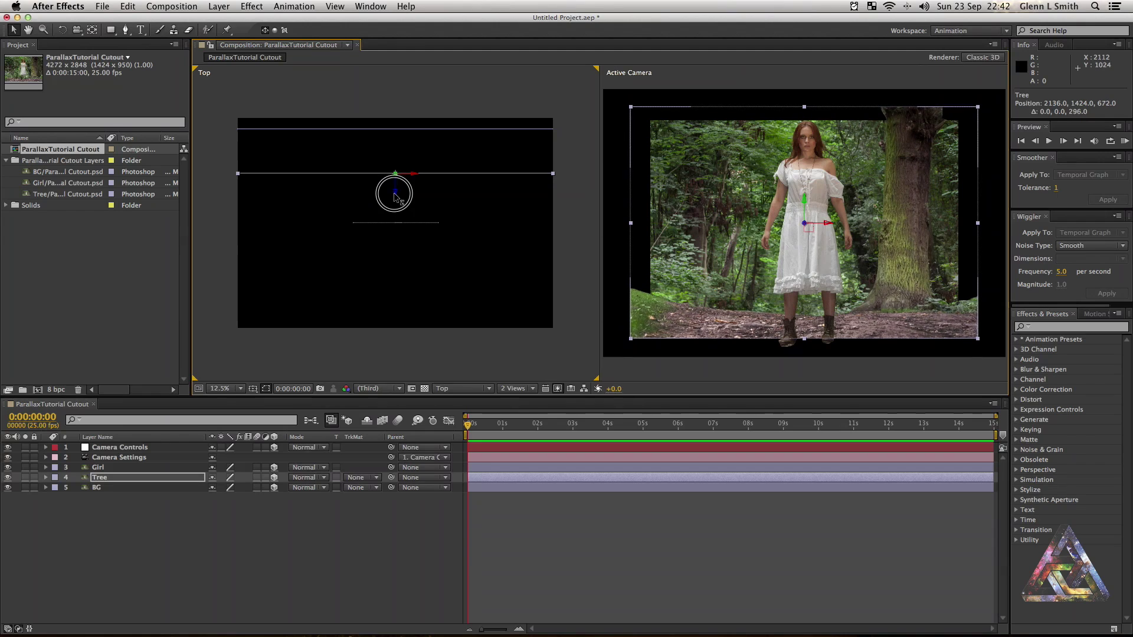
- Check the depth spacing of the Girl, Tree and BG layers in the Top view, and return to 1 View
{"action": "left_click", "coordinate": [398, 225]}
{"action": "left_click", "coordinate": [385, 223]}
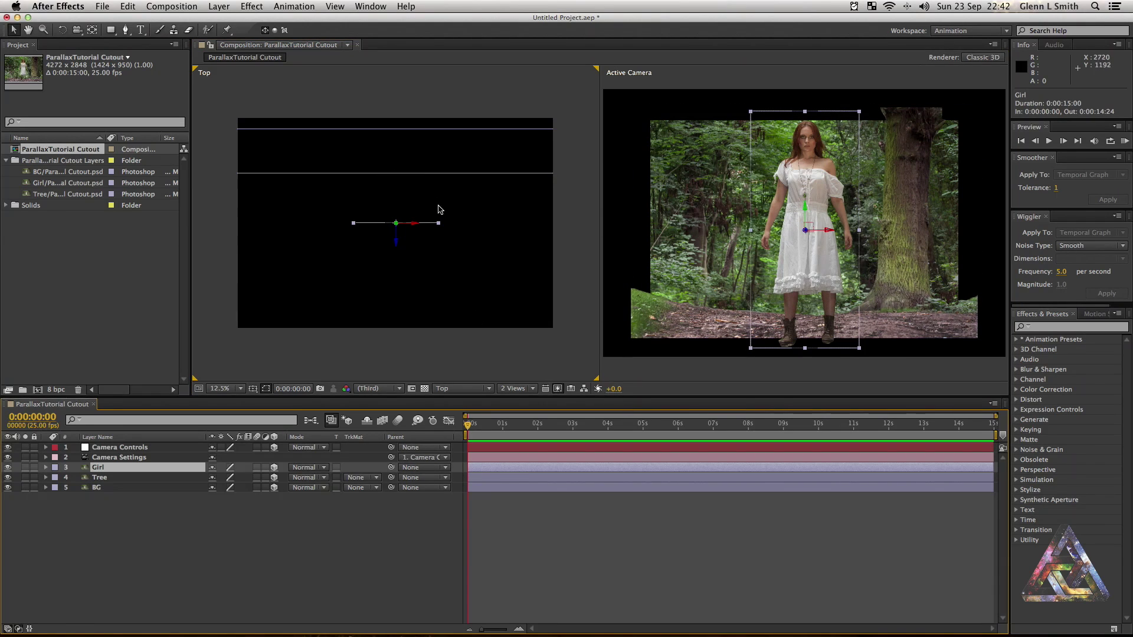
{"action": "left_click", "coordinate": [413, 174]}
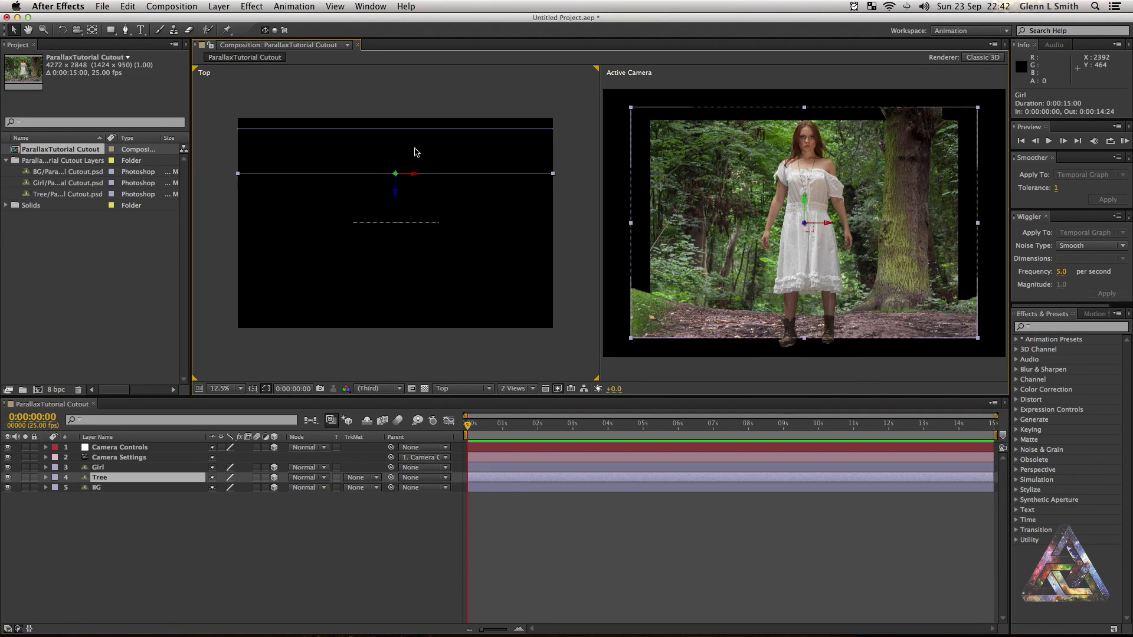
{"action": "left_click", "coordinate": [418, 130]}
{"action": "left_click", "coordinate": [511, 388]}
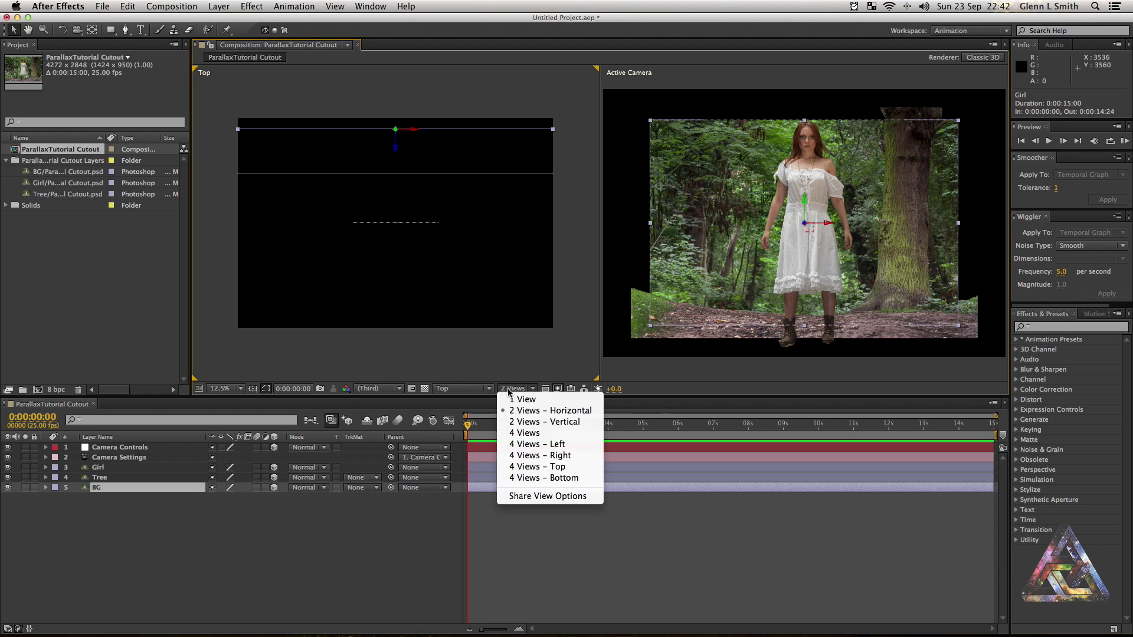
{"action": "left_click", "coordinate": [511, 399]}
{"action": "left_click", "coordinate": [887, 239]}
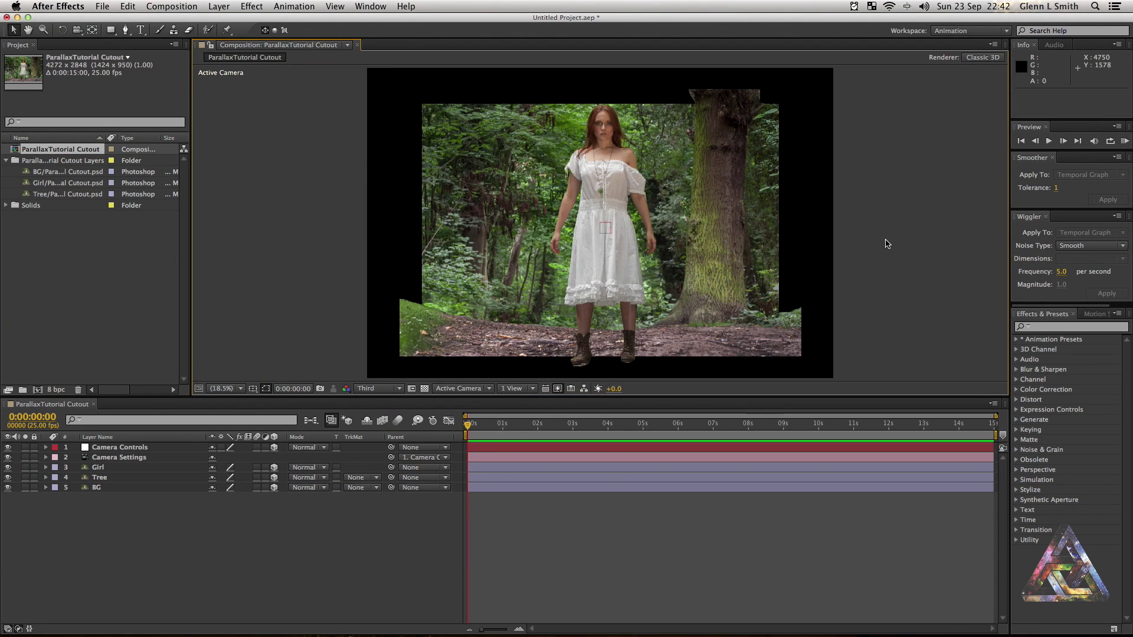
- Scale the Tree layer proportionally to about 116% so its edges meet the composition frame
{"action": "left_click", "coordinate": [497, 480]}
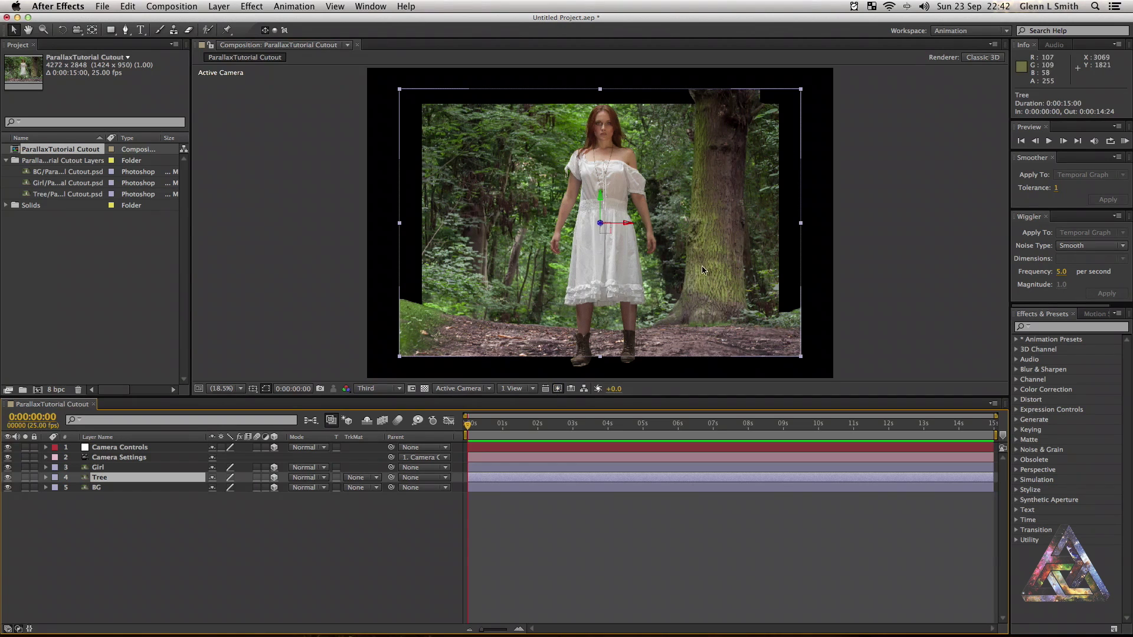
{"action": "left_click", "coordinate": [801, 90]}
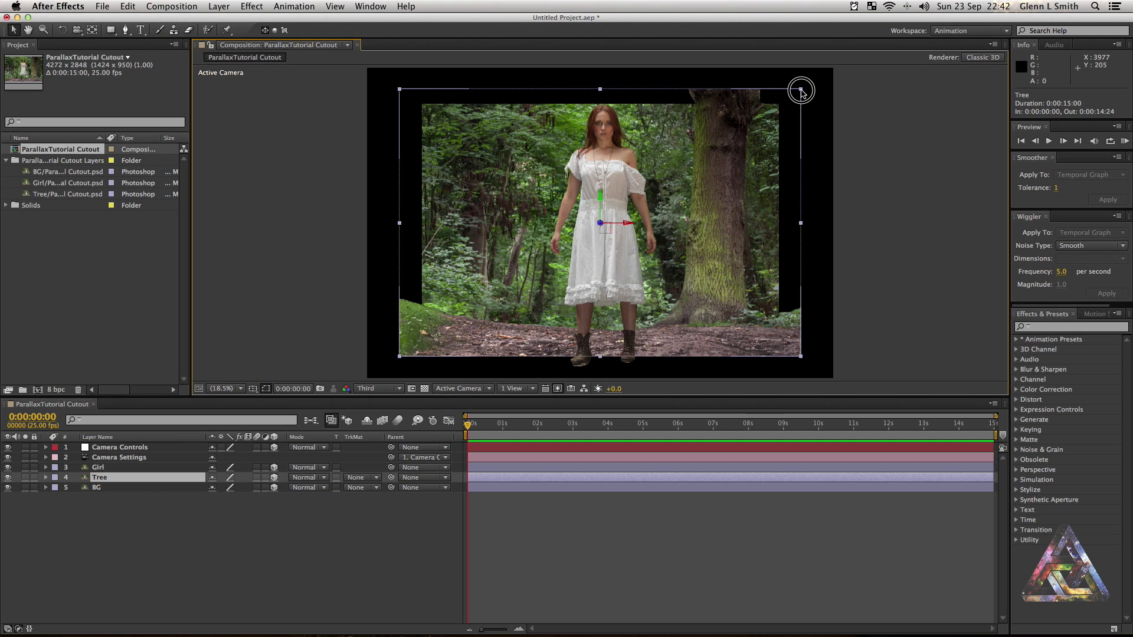
{"action": "left_click_drag", "start_coordinate": [801, 90], "coordinate": [833, 67]}
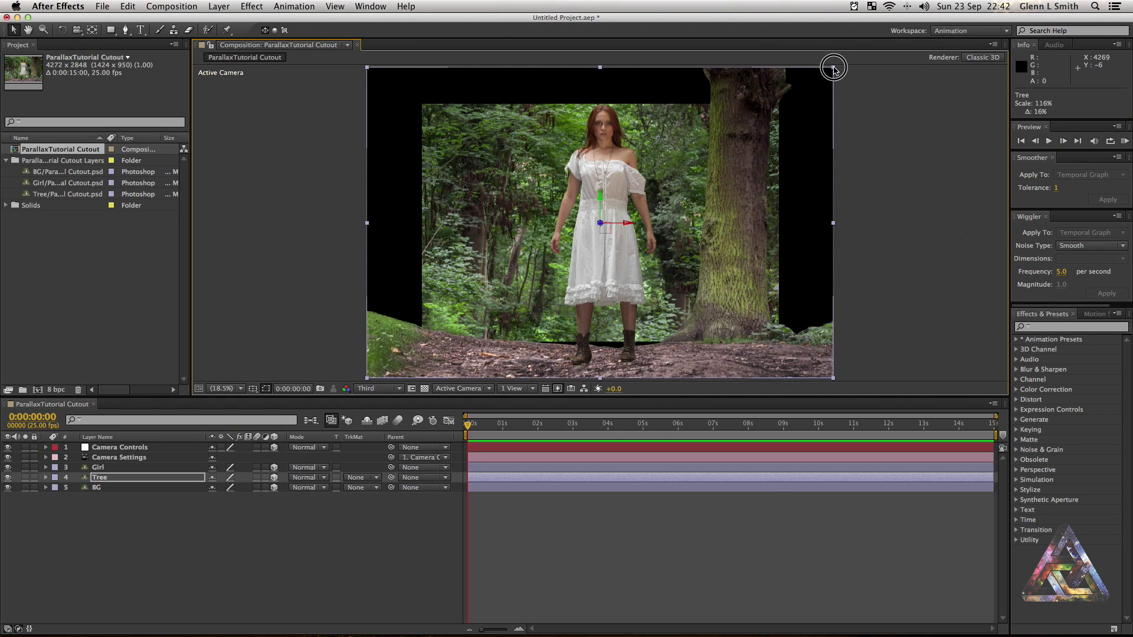
- Scale the BG layer proportionally to about 131% so it fills the composition frame, and clear the layer selection
{"action": "left_click", "coordinate": [484, 466]}
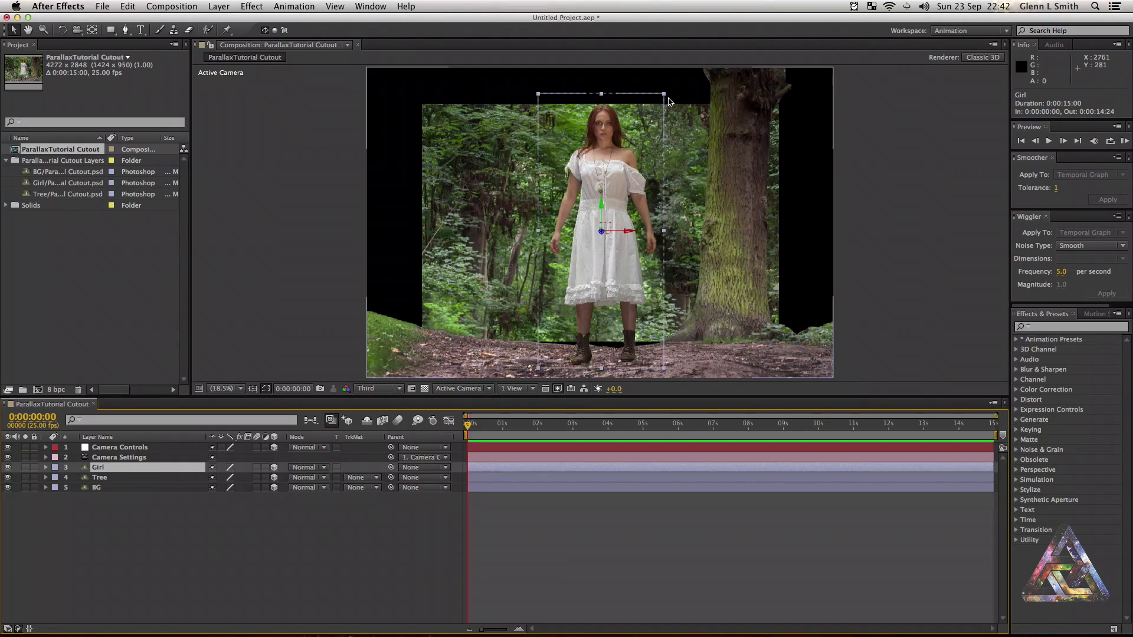
{"action": "left_click", "coordinate": [529, 486]}
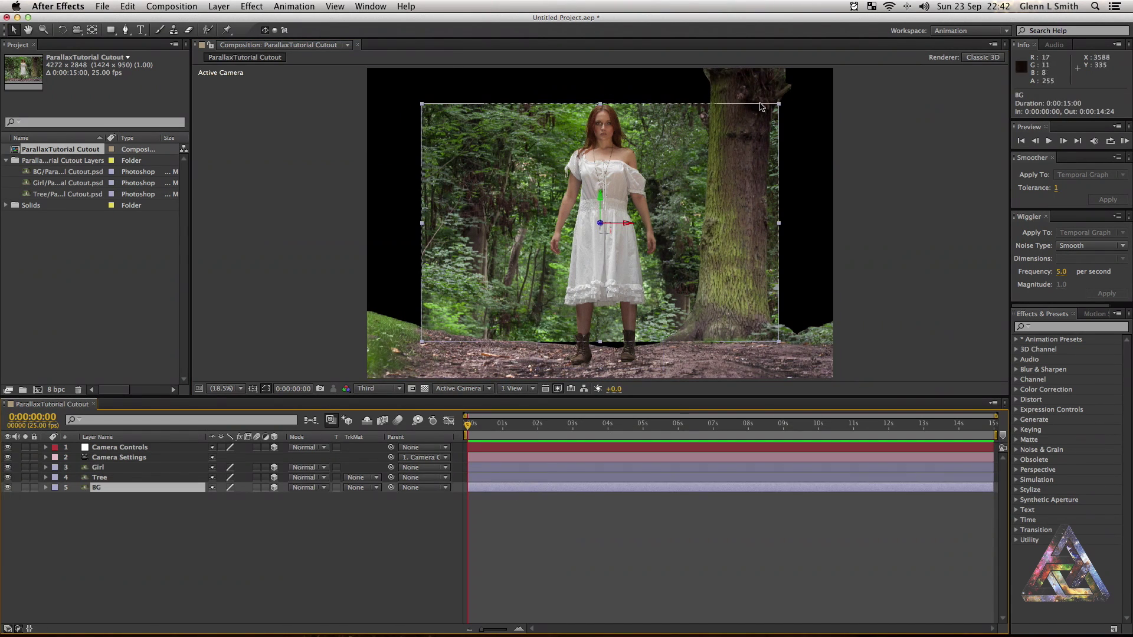
{"action": "left_click_drag", "start_coordinate": [799, 91], "coordinate": [835, 66]}
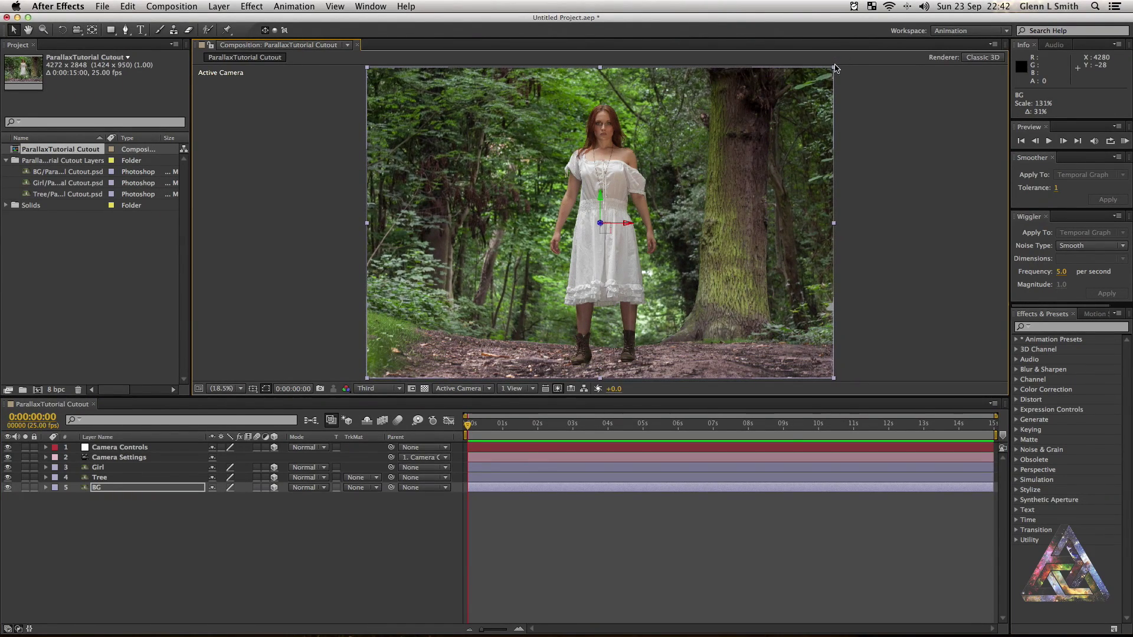
{"action": "left_click", "coordinate": [484, 466]}
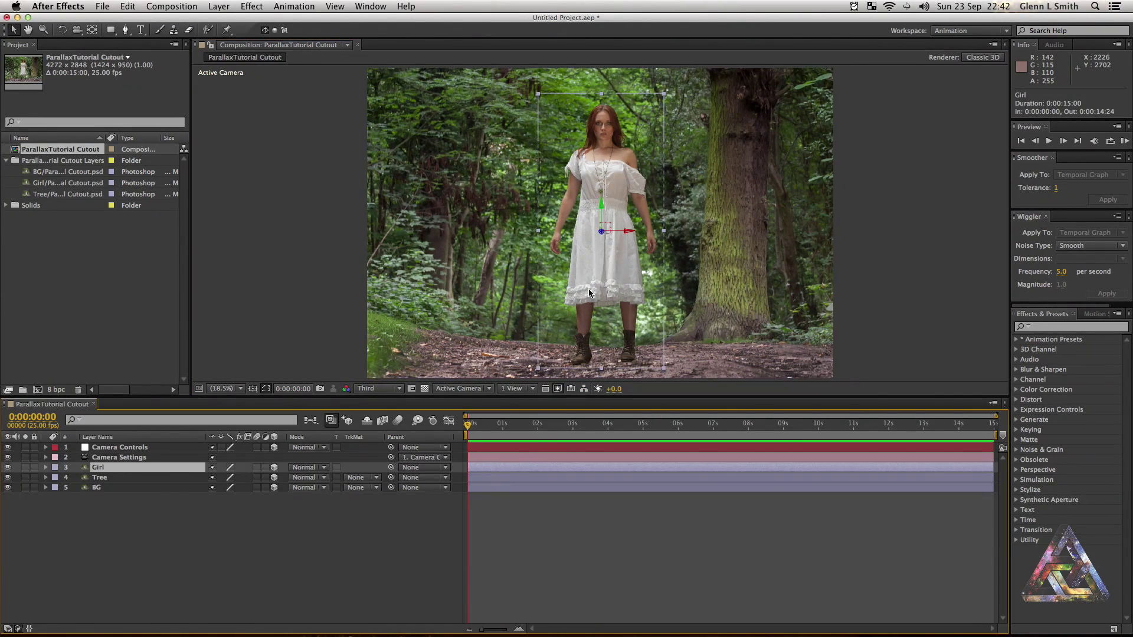
{"action": "left_click", "coordinate": [529, 504]}
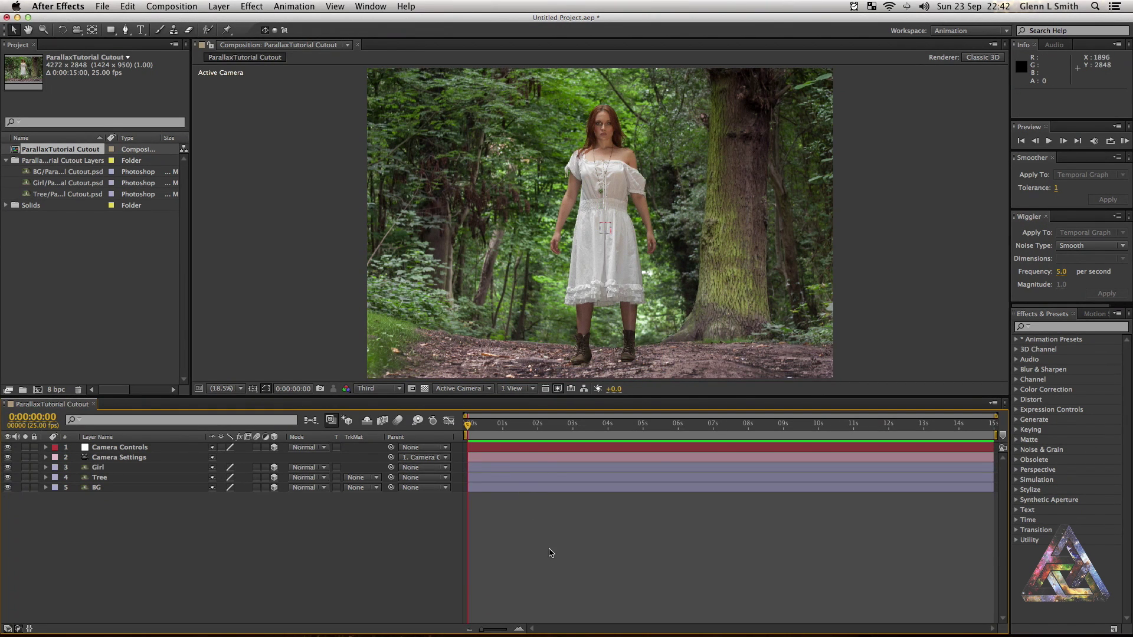
- Enlarge the composition viewer and move the Camera Controls null to about X 2128 and Z 32
{"action": "left_click", "coordinate": [488, 466]}
{"action": "left_click", "coordinate": [486, 448]}
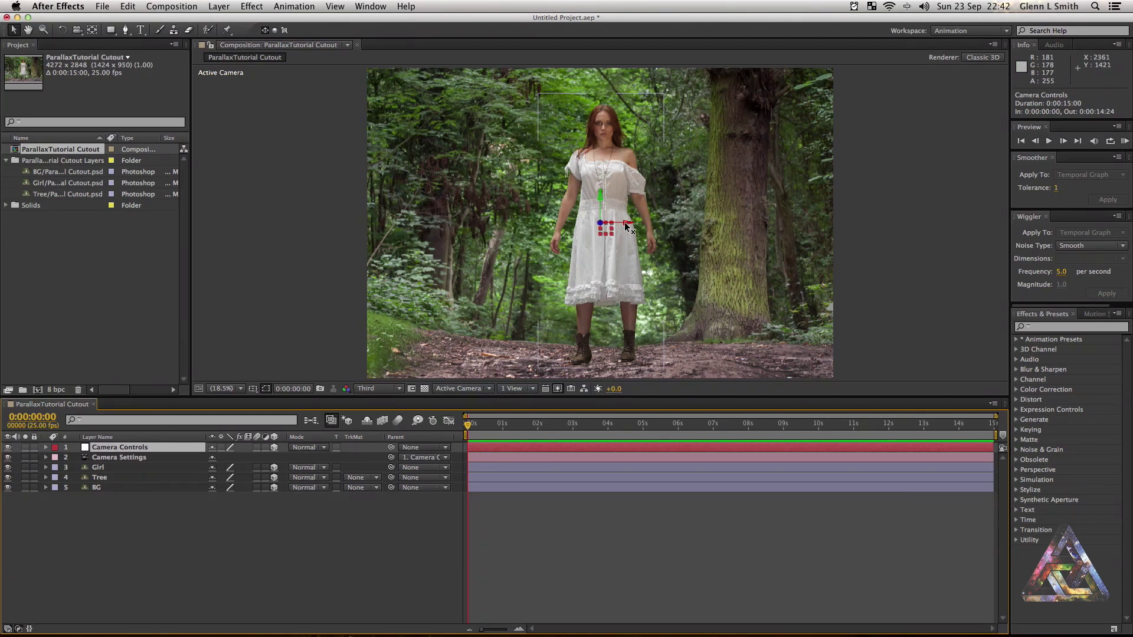
{"action": "left_click_drag", "start_coordinate": [635, 394], "coordinate": [623, 512]}
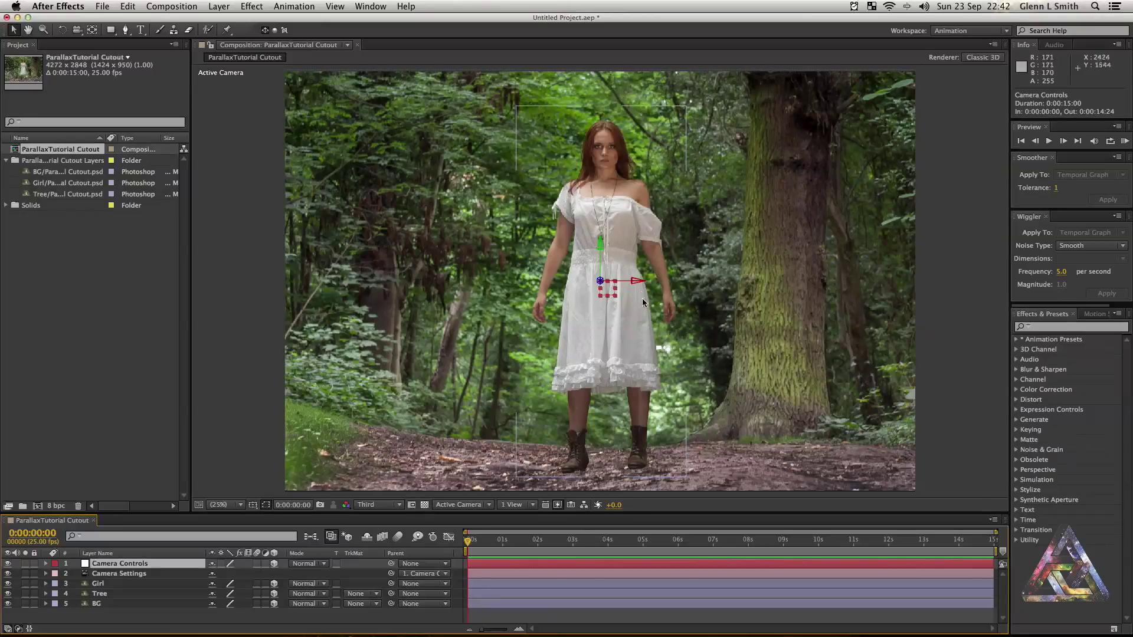
{"action": "mouse_move", "coordinate": [637, 285]}
{"action": "left_mouse_down"}
{"action": "mouse_move", "coordinate": [670, 287]}
{"action": "mouse_move", "coordinate": [595, 283]}
{"action": "mouse_move", "coordinate": [635, 285]}
{"action": "left_mouse_up"}
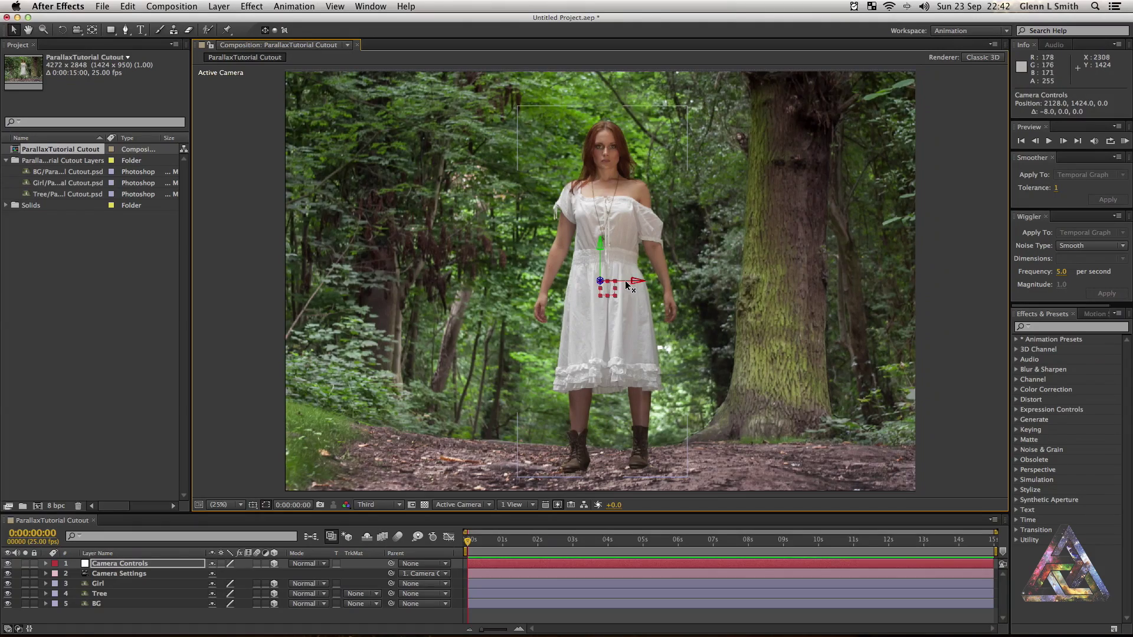
{"action": "left_click_drag", "start_coordinate": [602, 283], "coordinate": [520, 288]}
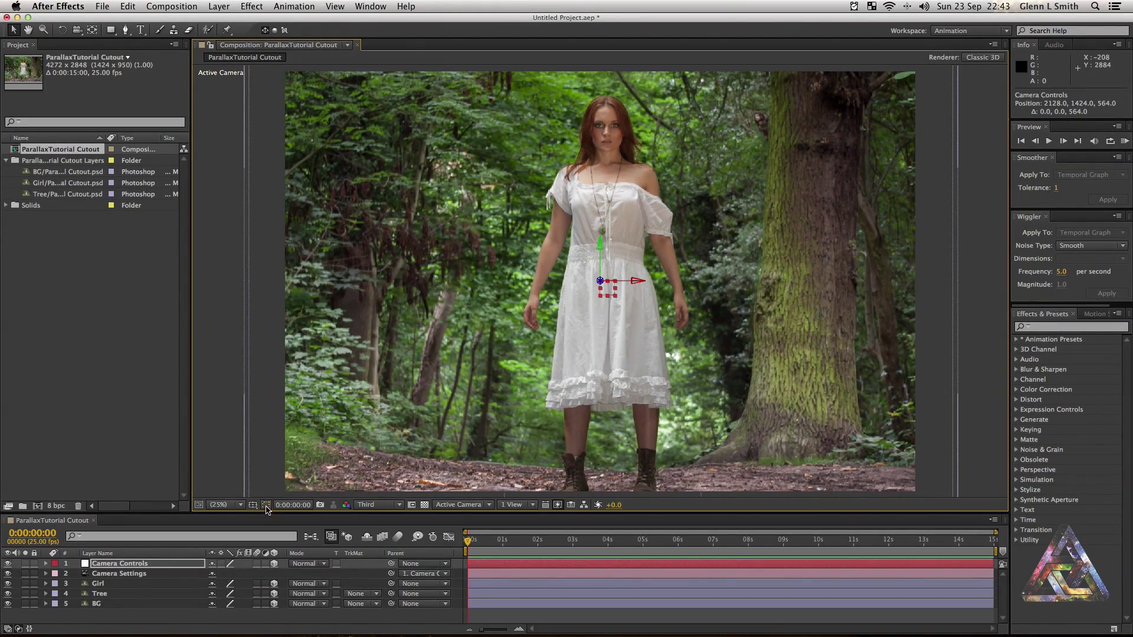
{"action": "left_click_drag", "start_coordinate": [601, 283], "coordinate": [667, 273]}
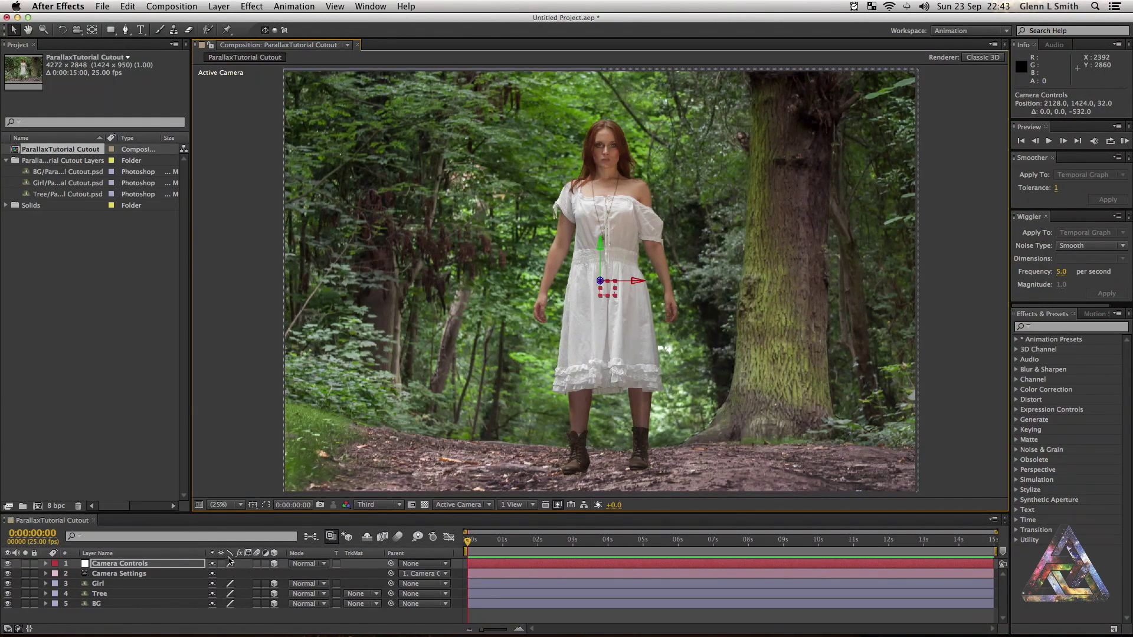
- Reveal the Camera Controls null's Transform properties and start Position keyframing at 0 seconds
{"action": "left_click", "coordinate": [46, 565]}
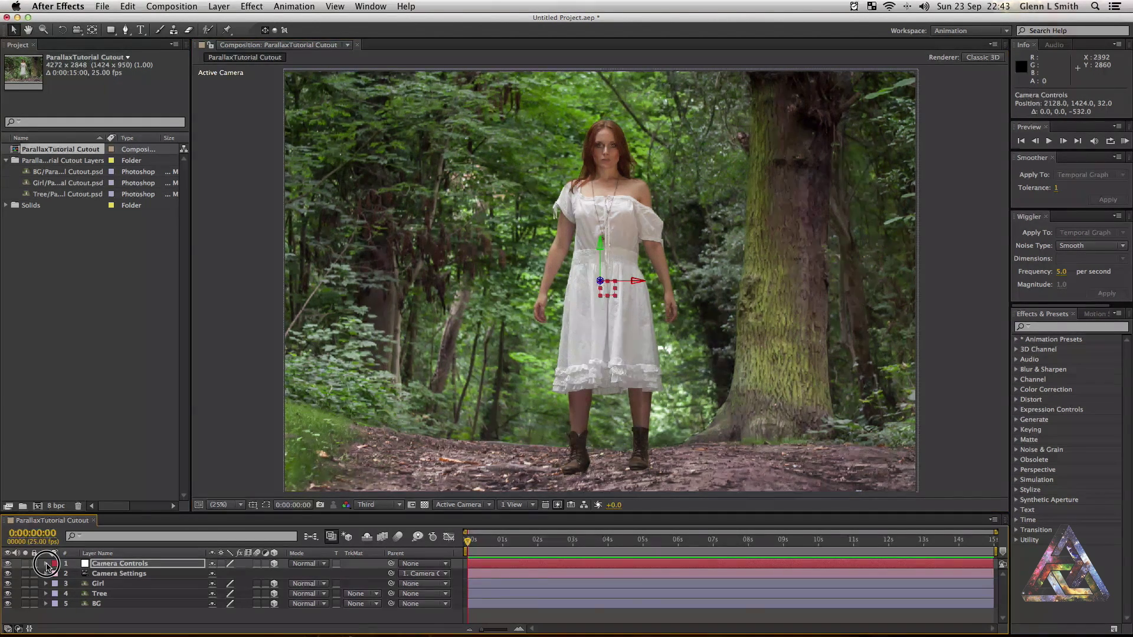
{"action": "left_click", "coordinate": [109, 564]}
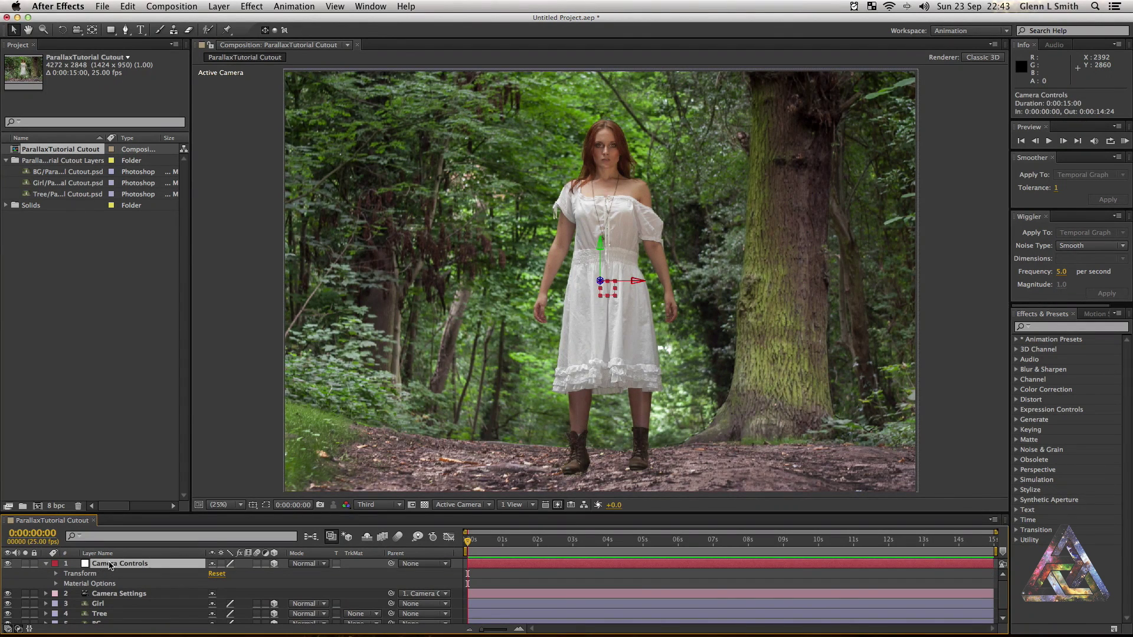
{"action": "left_click", "coordinate": [57, 575]}
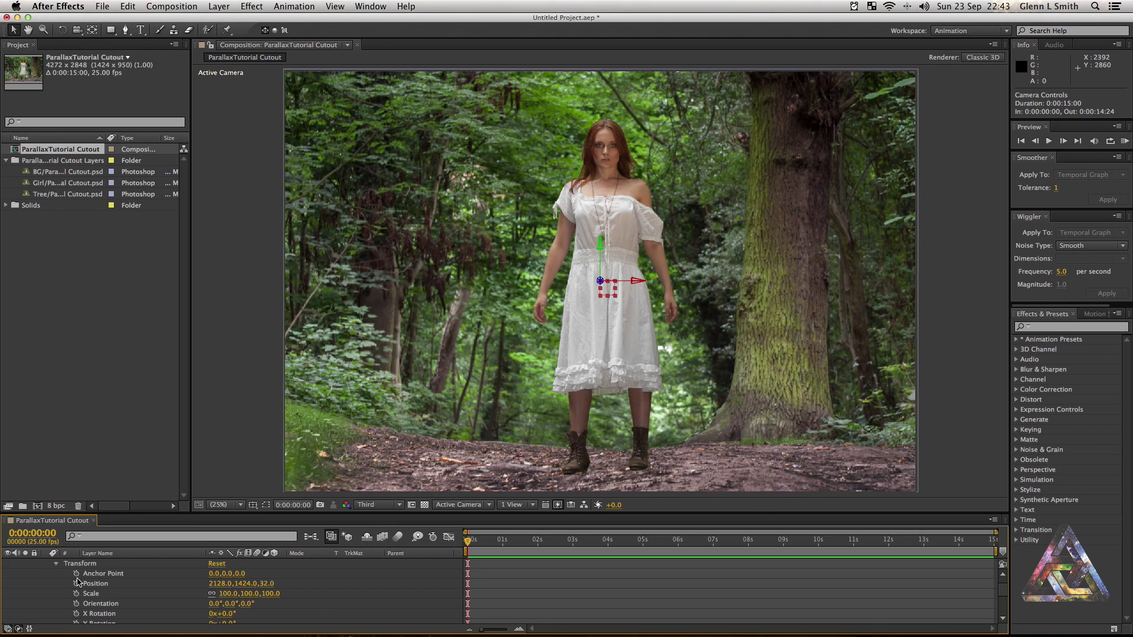
{"action": "left_click", "coordinate": [76, 584]}
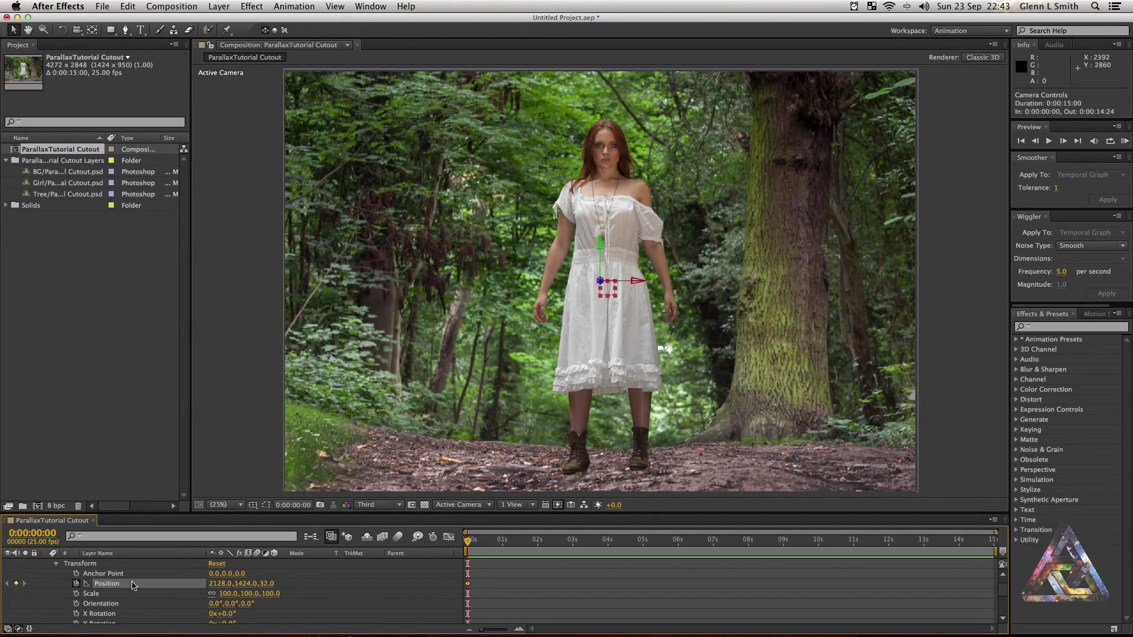
- Keyframe the Camera Controls null's Position at 5 seconds to about 2180, 1083, 1099, and return to the start of the timeline
{"action": "left_click_drag", "start_coordinate": [472, 546], "coordinate": [636, 556]}
{"action": "left_click_drag", "start_coordinate": [219, 587], "coordinate": [599, 549]}
{"action": "left_click_drag", "start_coordinate": [236, 582], "coordinate": [422, 574]}
{"action": "left_click_drag", "start_coordinate": [628, 544], "coordinate": [444, 556]}
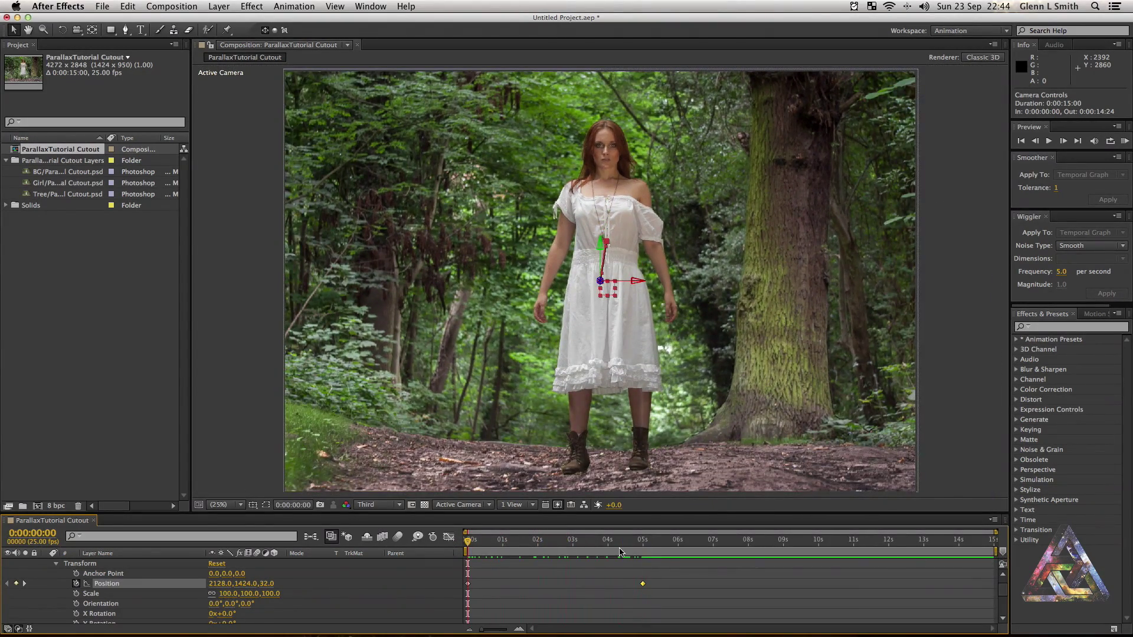
- End the work area at 5 seconds and run a RAM preview of the camera move
{"action": "left_click_drag", "start_coordinate": [648, 546], "coordinate": [643, 544]}
{"action": "key", "text": "n"}
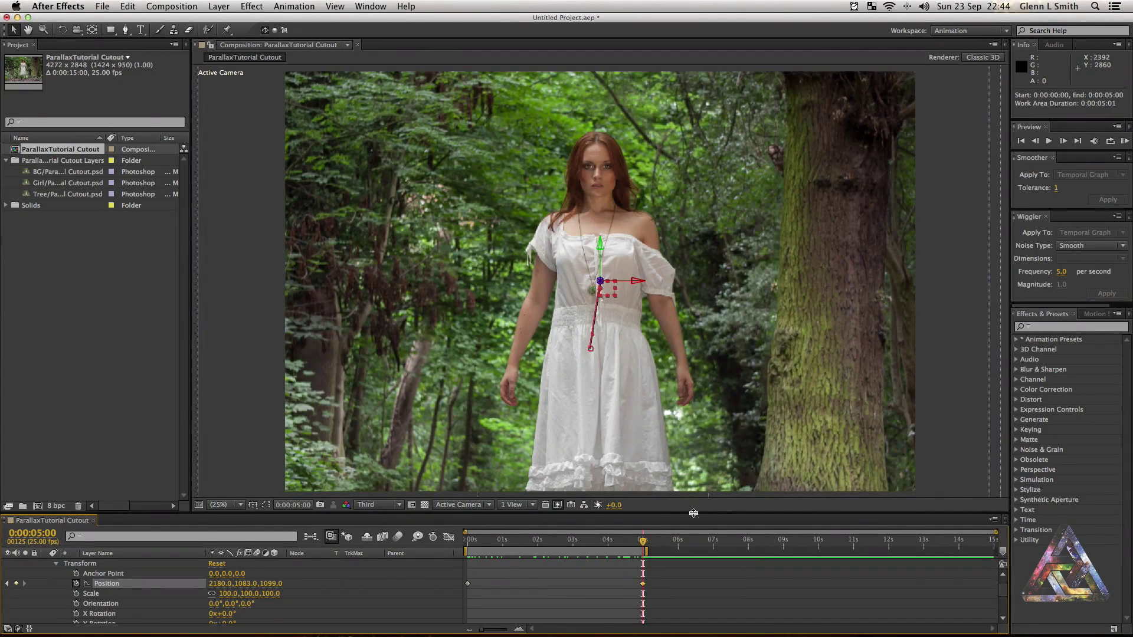
{"action": "key", "text": "KP_0"}
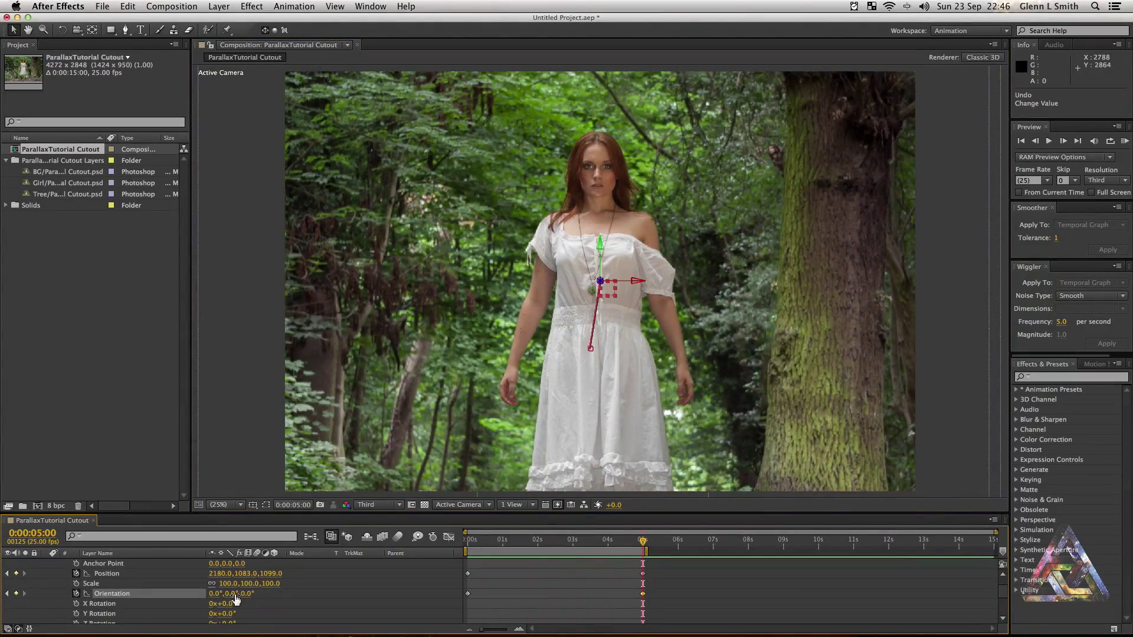
- Set the Camera Controls null's Y orientation to about 358° at the 5-second keyframe, and return to the start with nothing selected
{"action": "left_click_drag", "start_coordinate": [236, 593], "coordinate": [179, 600]}
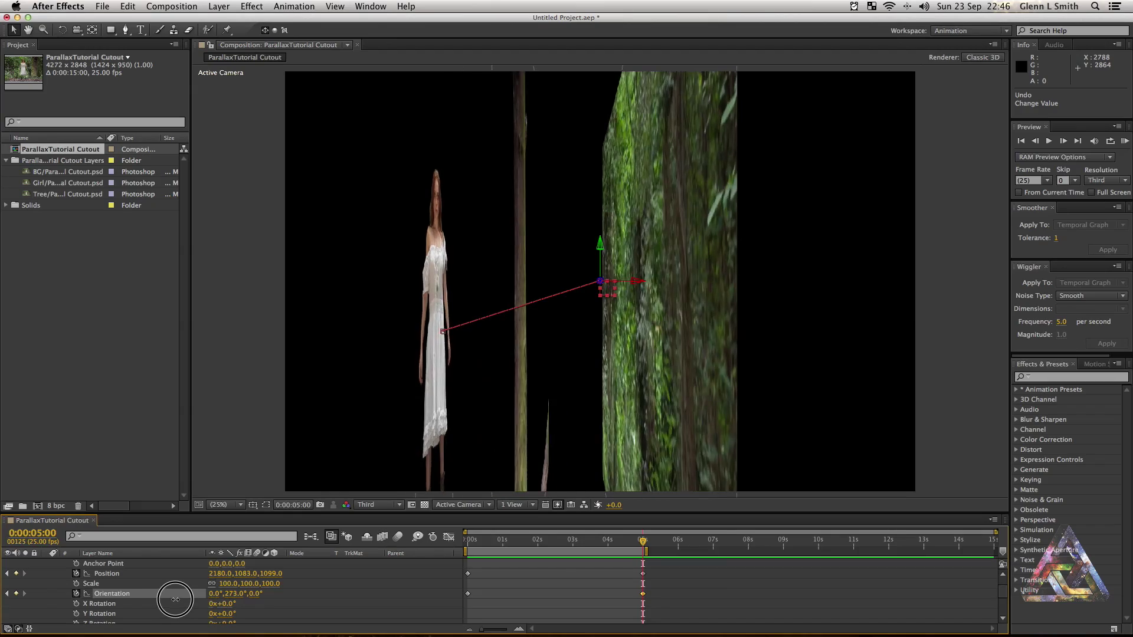
{"action": "left_click_drag", "start_coordinate": [180, 599], "coordinate": [223, 603]}
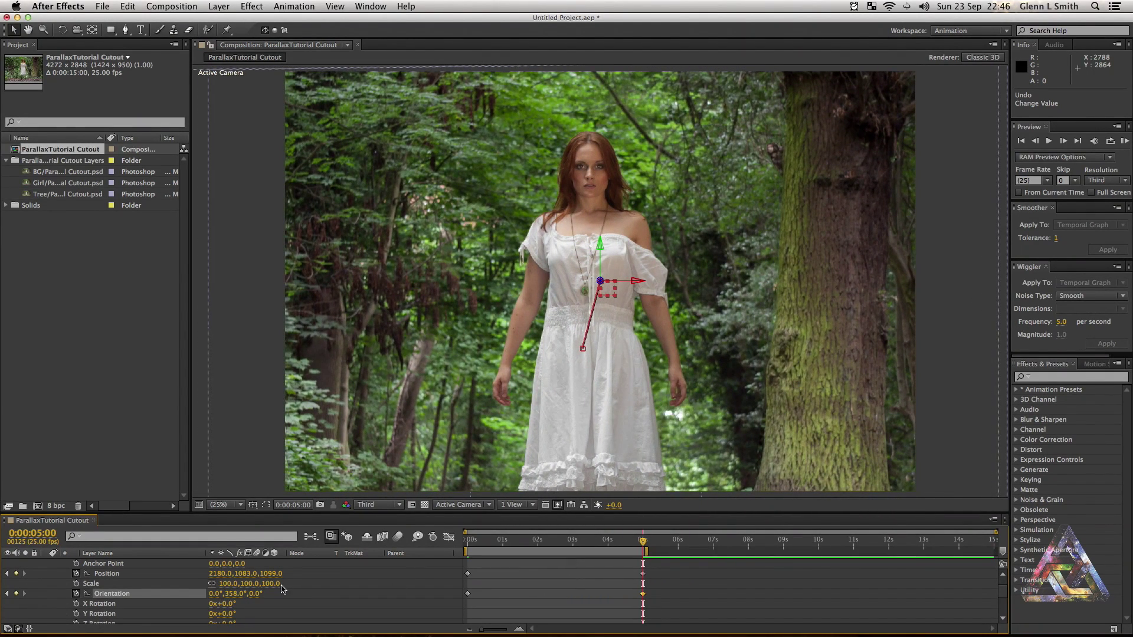
{"action": "left_click_drag", "start_coordinate": [235, 594], "coordinate": [231, 597]}
{"action": "left_click_drag", "start_coordinate": [643, 546], "coordinate": [450, 550]}
{"action": "left_click", "coordinate": [553, 568]}
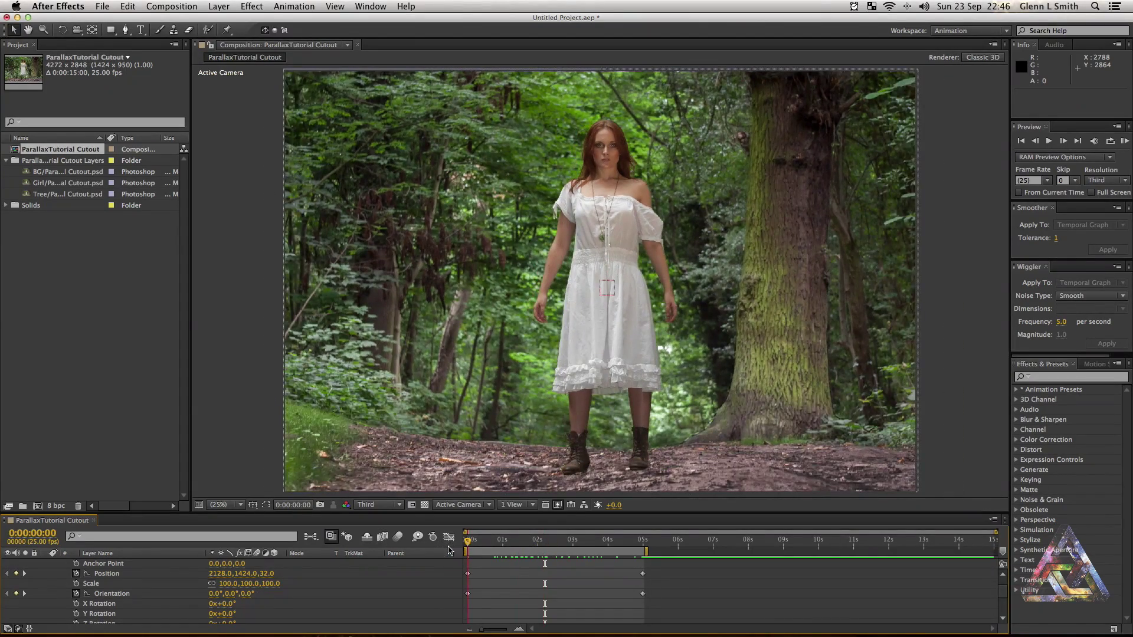